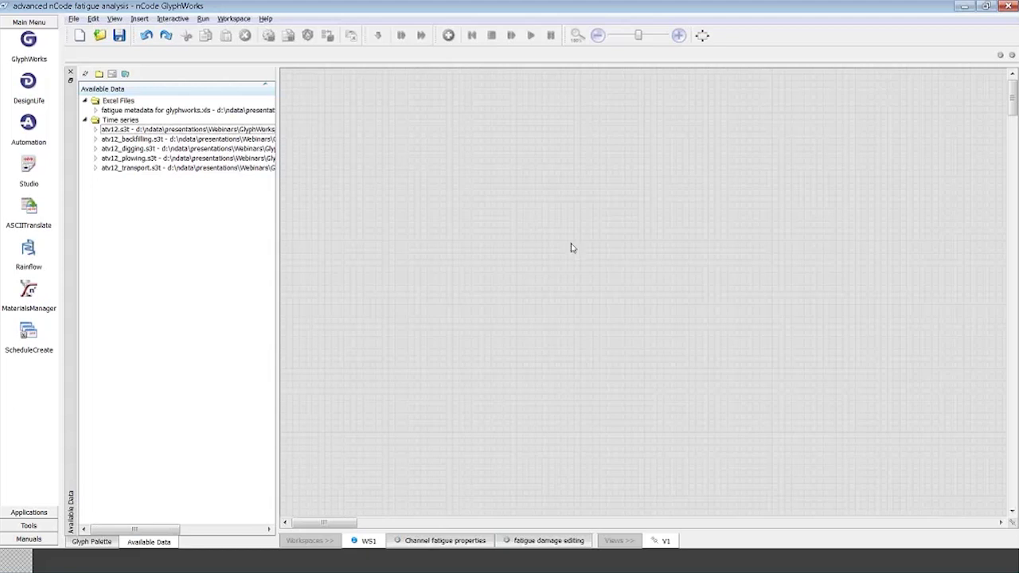
# Expand the atv12.s3t time series in the available data and look through its strain channels and the glyph palette.
pyautogui.click(92, 542)
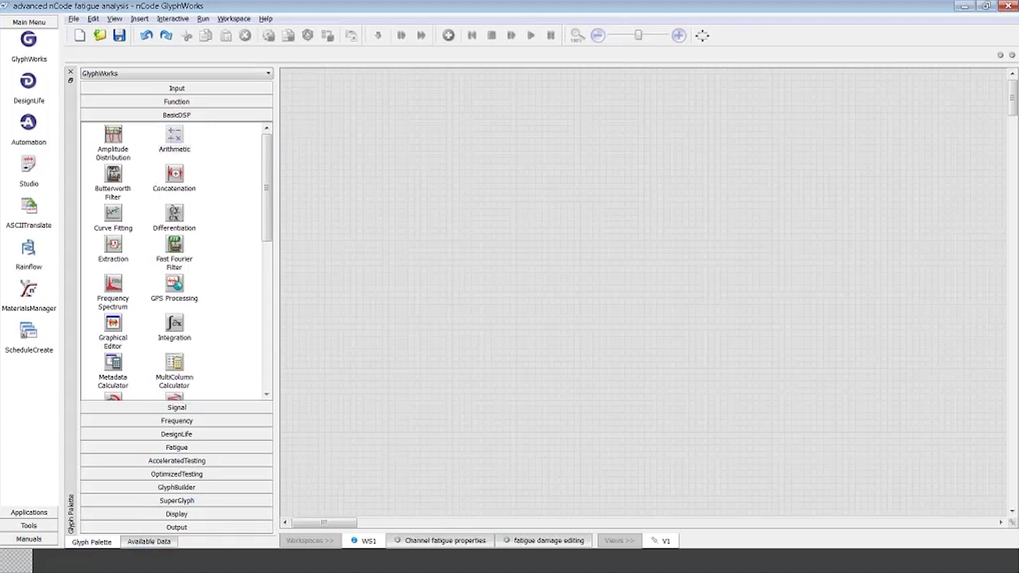
pyautogui.click(149, 541)
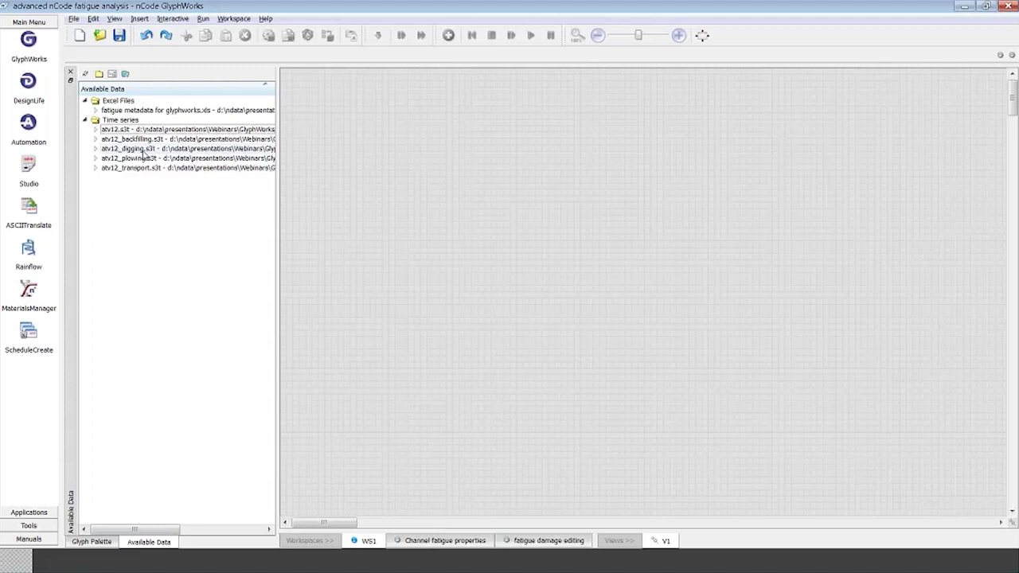
pyautogui.click(95, 130)
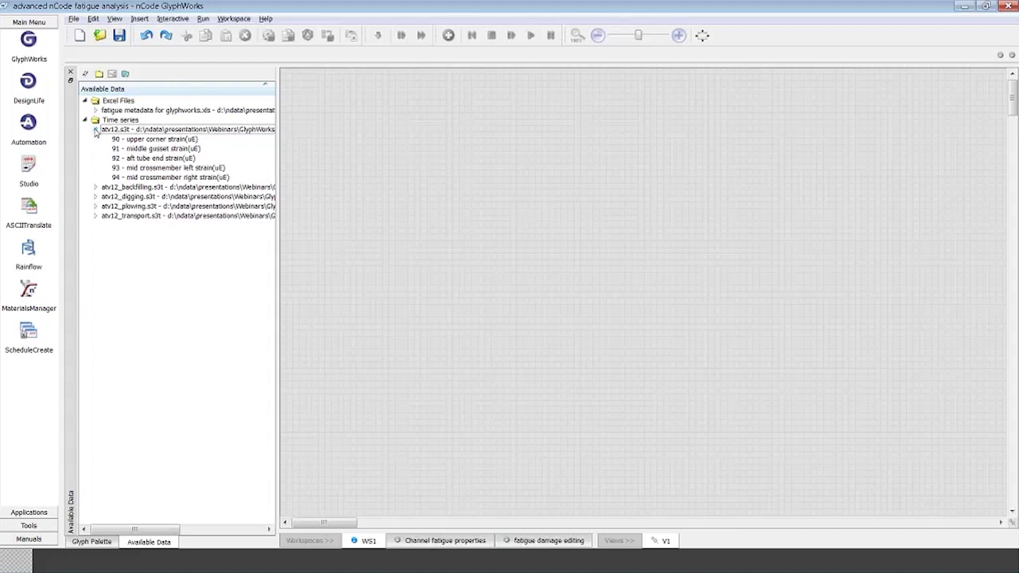
pyautogui.click(92, 541)
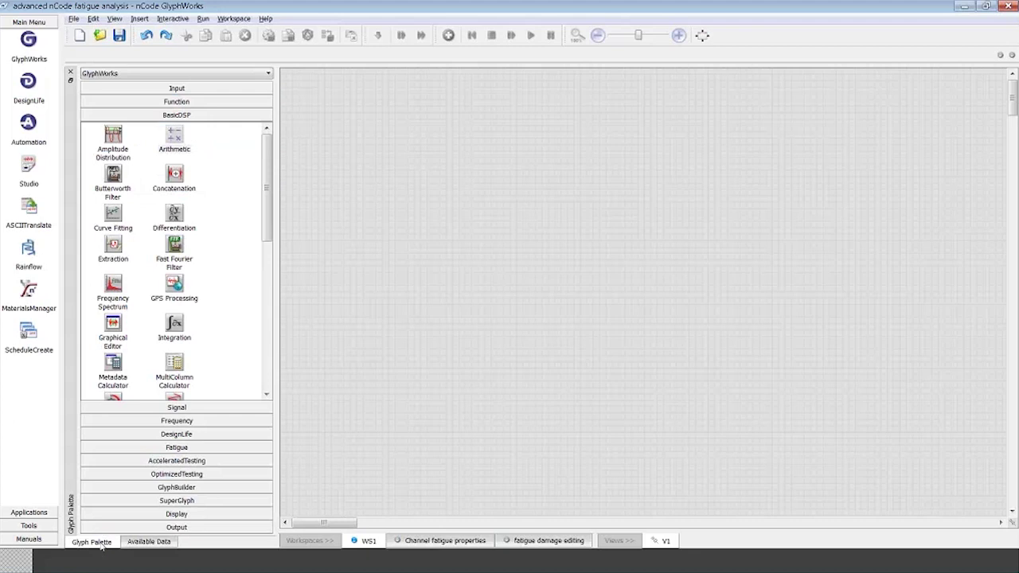
pyautogui.click(134, 542)
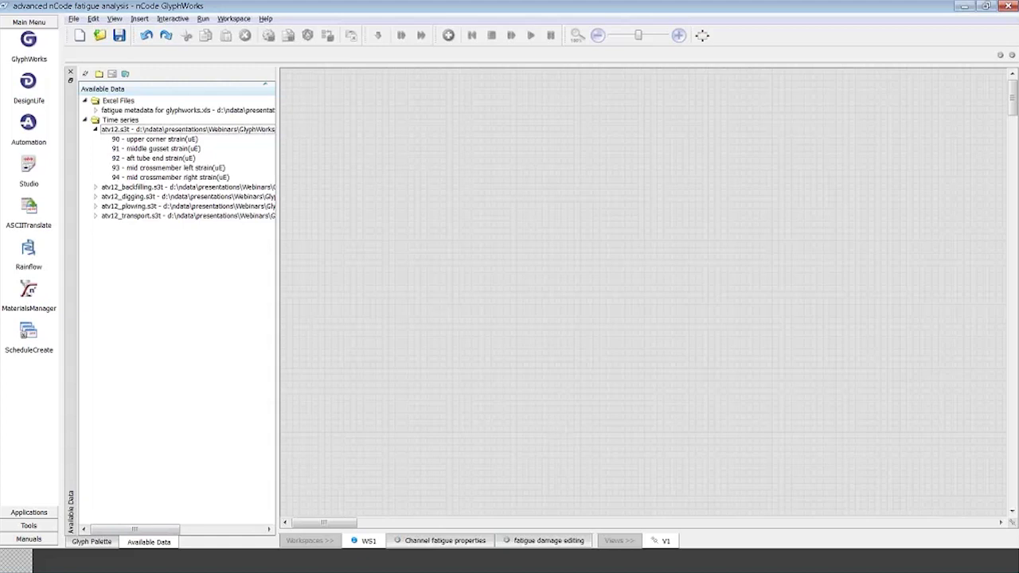
# Add atv12.s3t to the workspace as an input glyph, turn on its display and inspect the strain plots enlarged.
pyautogui.click(159, 131)
pyautogui.moveTo(159, 131); pyautogui.dragTo(320, 103)
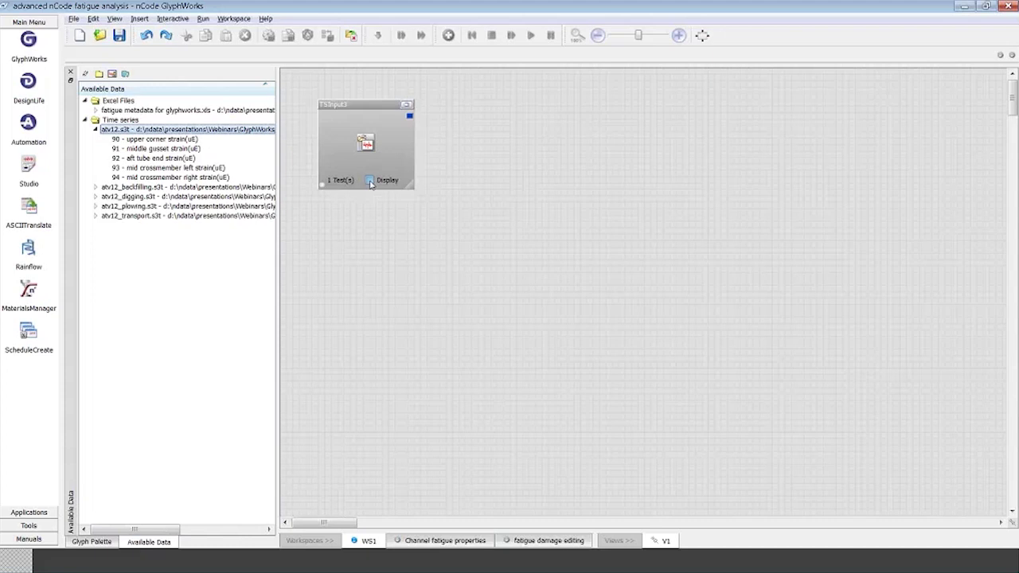
pyautogui.click(370, 182)
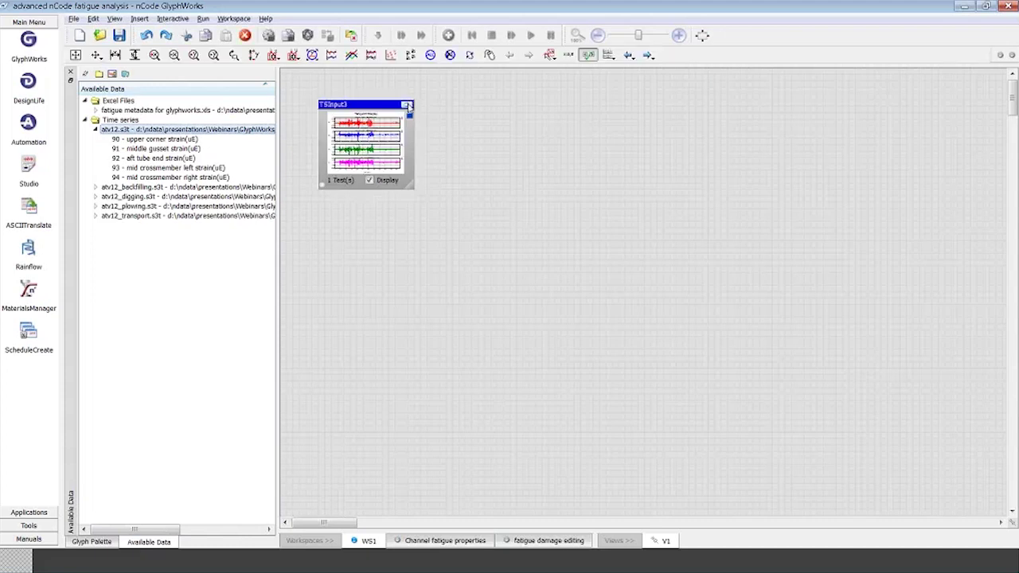
pyautogui.click(406, 106)
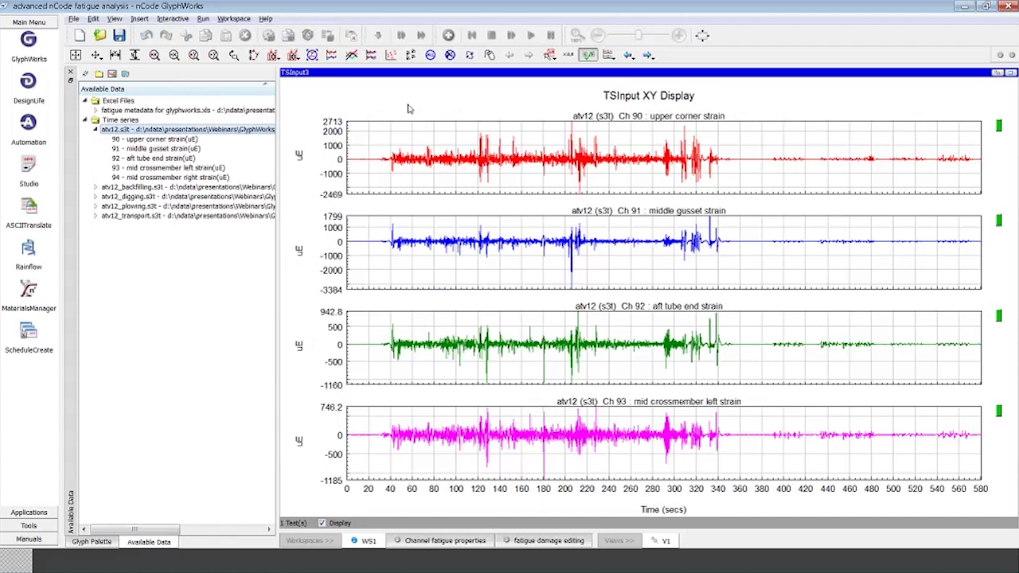
pyautogui.click(1009, 74)
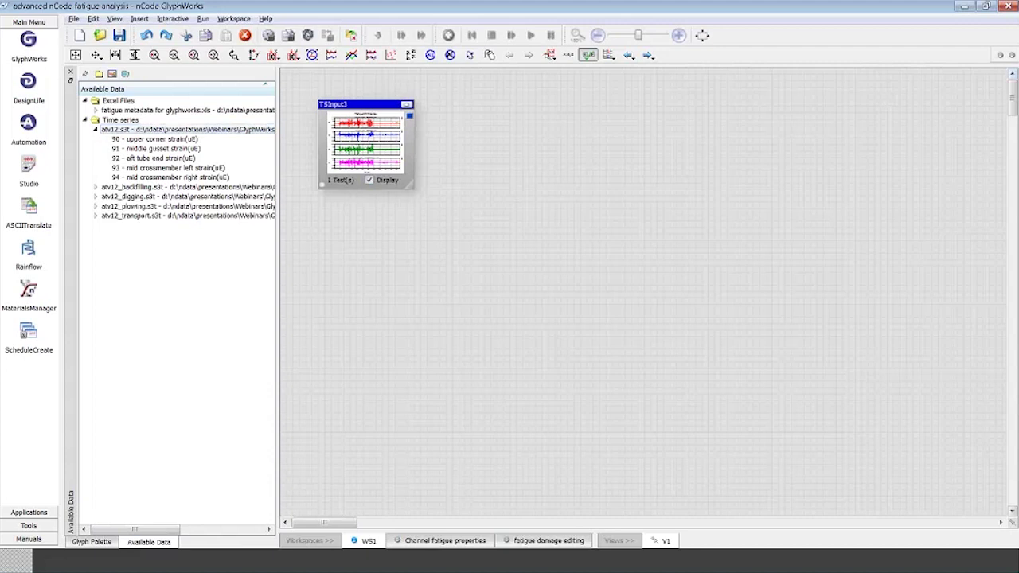
# Add a Strain Life fatigue glyph beside the time series input, connected to the input's output.
pyautogui.click(91, 542)
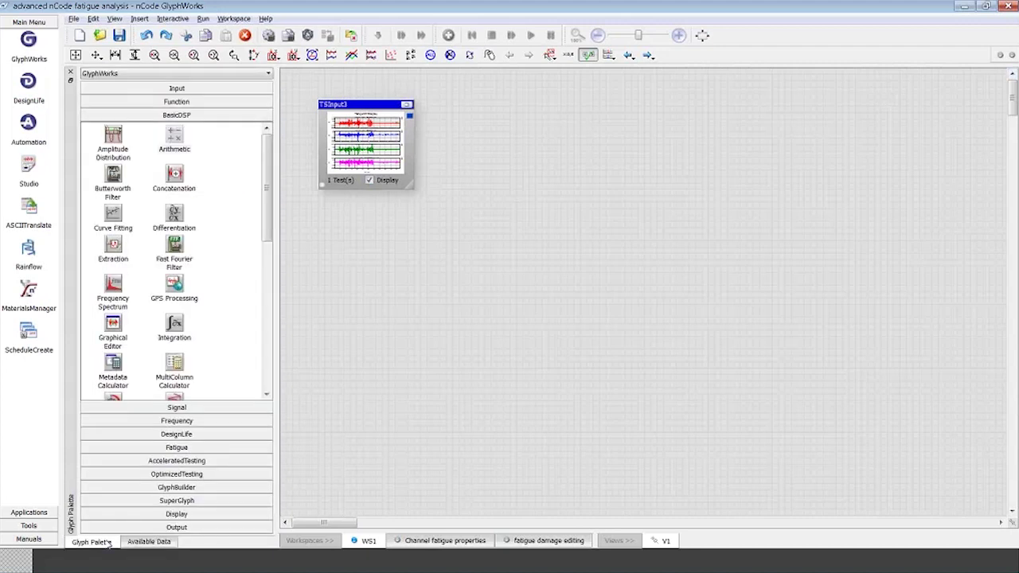
pyautogui.click(161, 450)
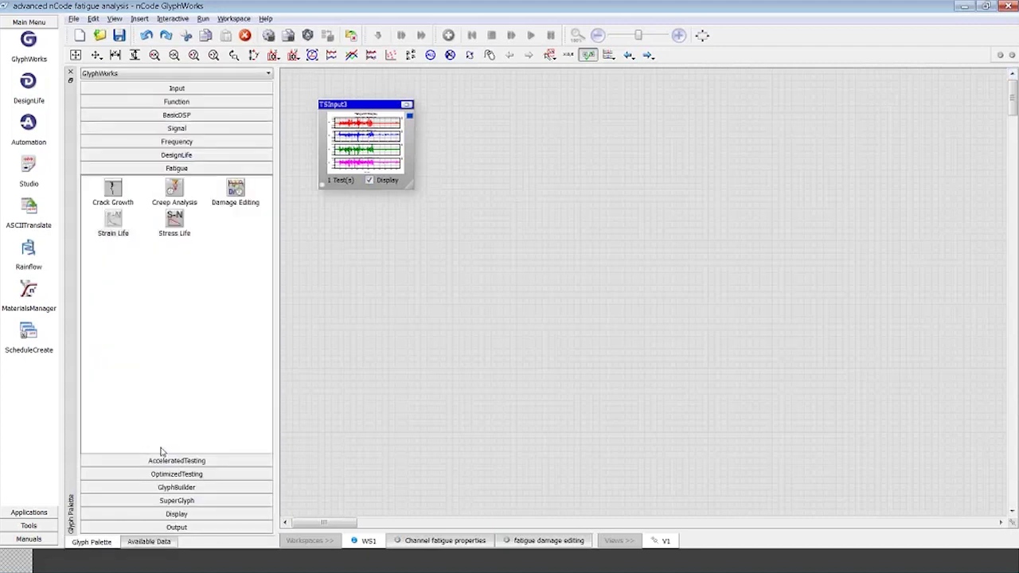
pyautogui.click(114, 222)
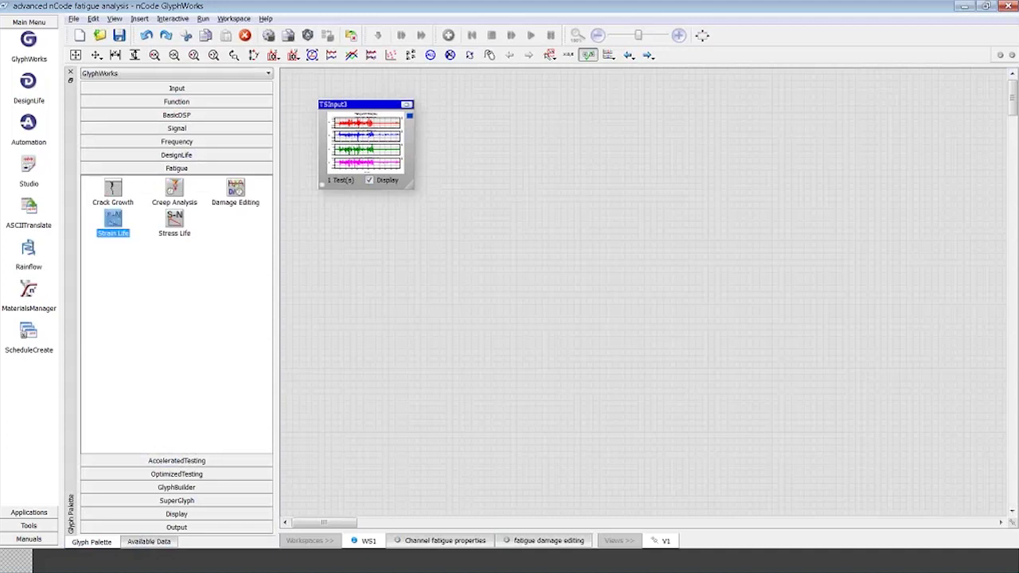
pyautogui.click(470, 134)
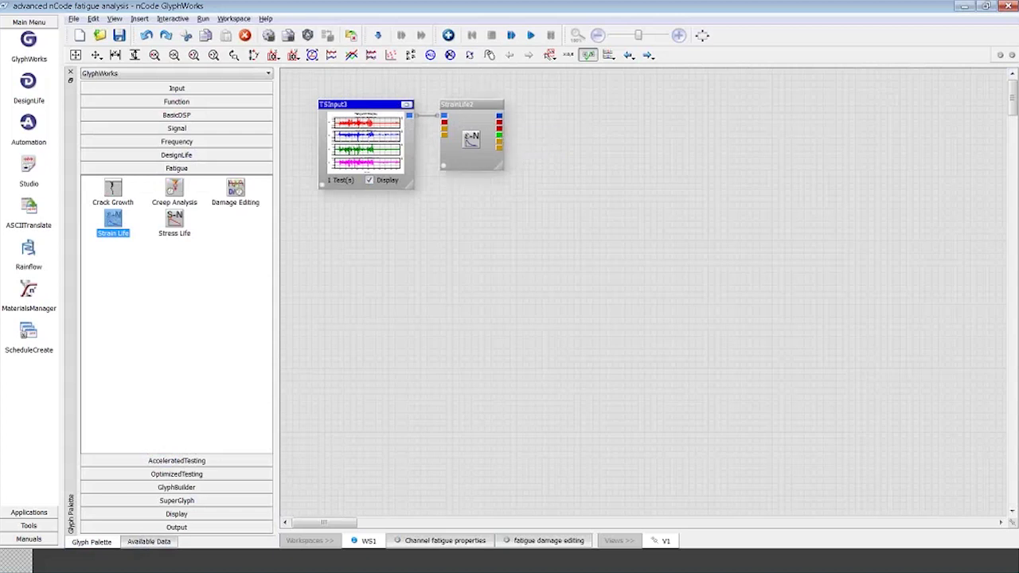
# Add a Metadata Display below the other glyphs and connect it to the Strain Life glyph's green metadata output.
pyautogui.click(177, 513)
pyautogui.click(173, 371)
pyautogui.click(500, 140)
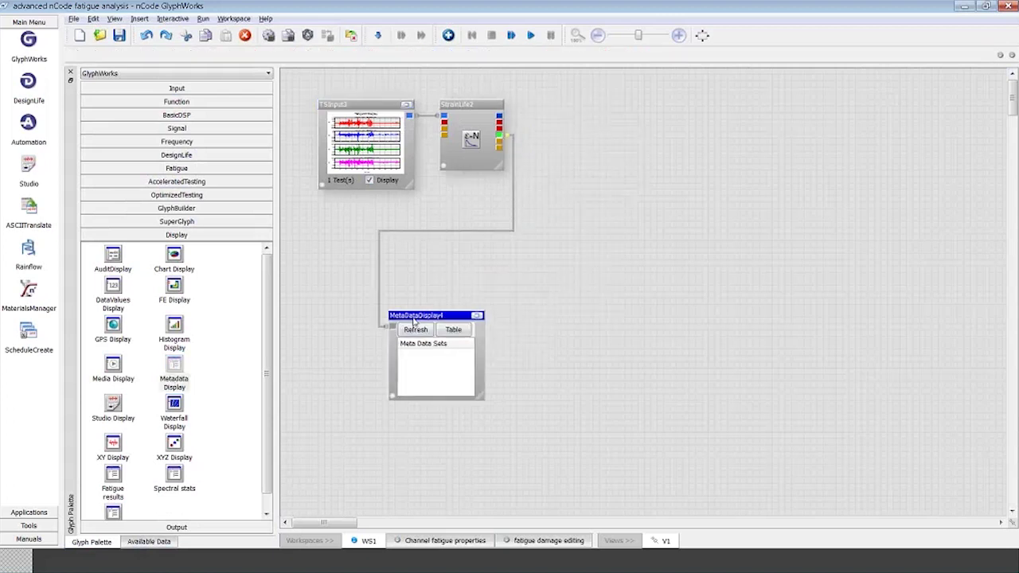
# Add a Histogram Display beside the Strain Life glyph and connect it to both red histogram outputs.
pyautogui.click(174, 333)
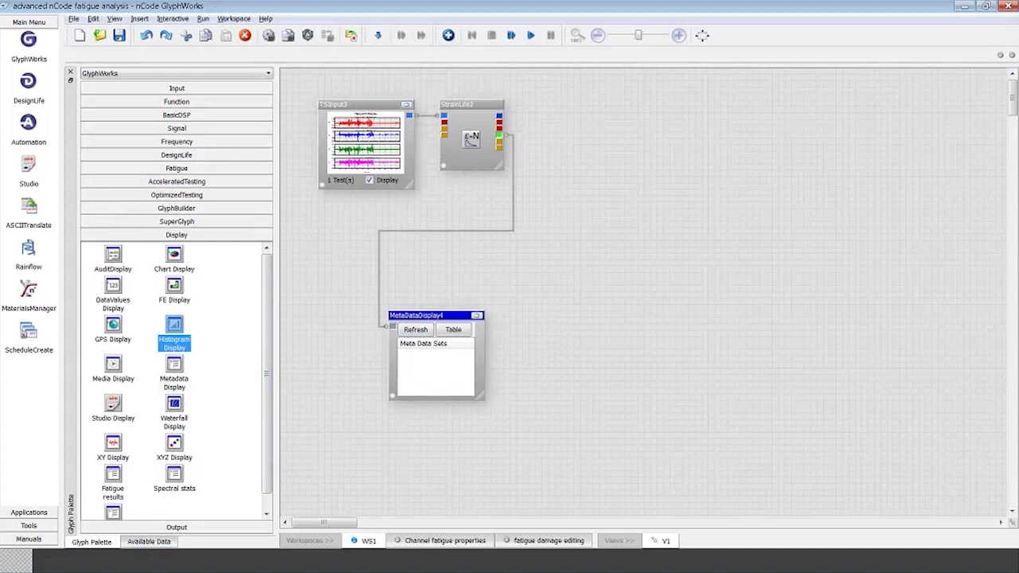
pyautogui.click(563, 100)
pyautogui.moveTo(500, 121); pyautogui.dragTo(578, 121)
pyautogui.click(577, 114)
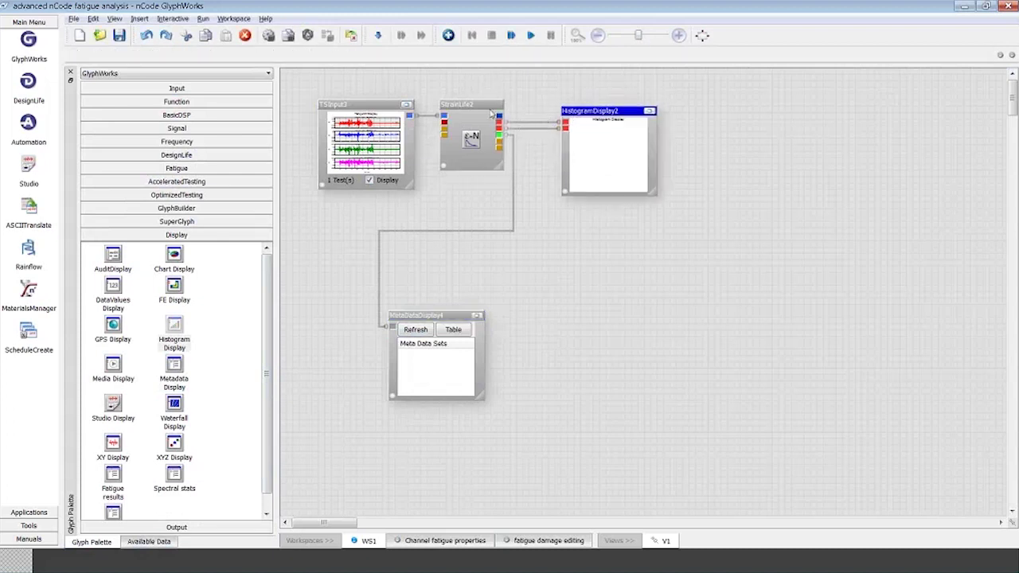
# Assign the material Carbon Steel SAE1006_85_HR from the standard materials database in the Strain Life glyph's properties.
pyautogui.click(479, 113)
pyautogui.rightClick(478, 113)
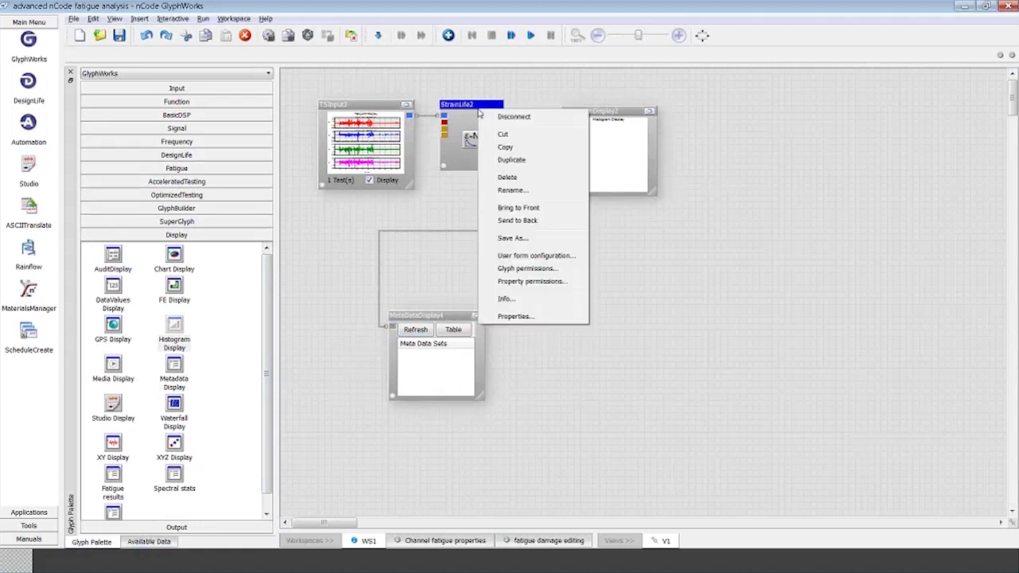
pyautogui.click(522, 317)
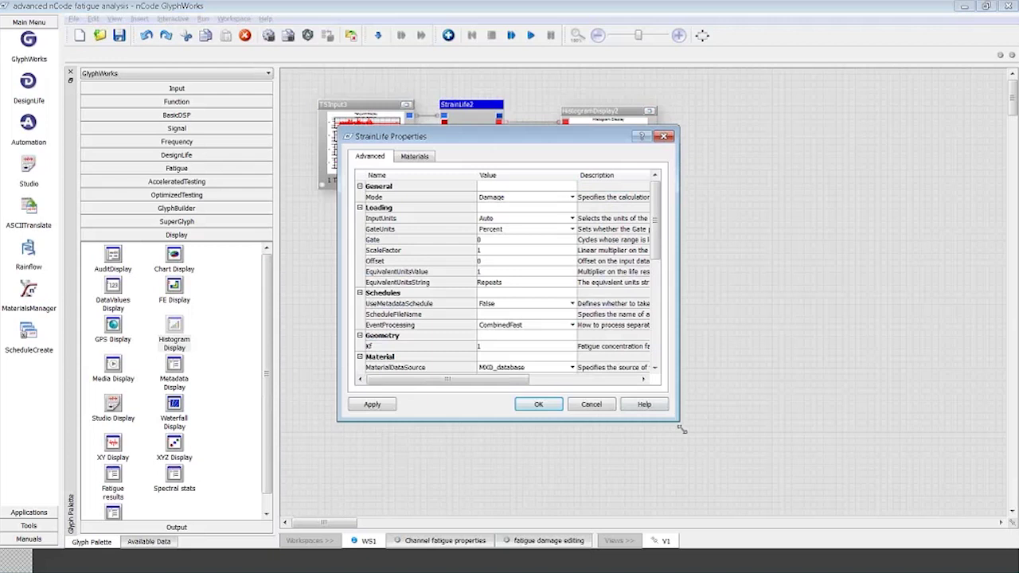
pyautogui.moveTo(719, 483); pyautogui.dragTo(727, 488)
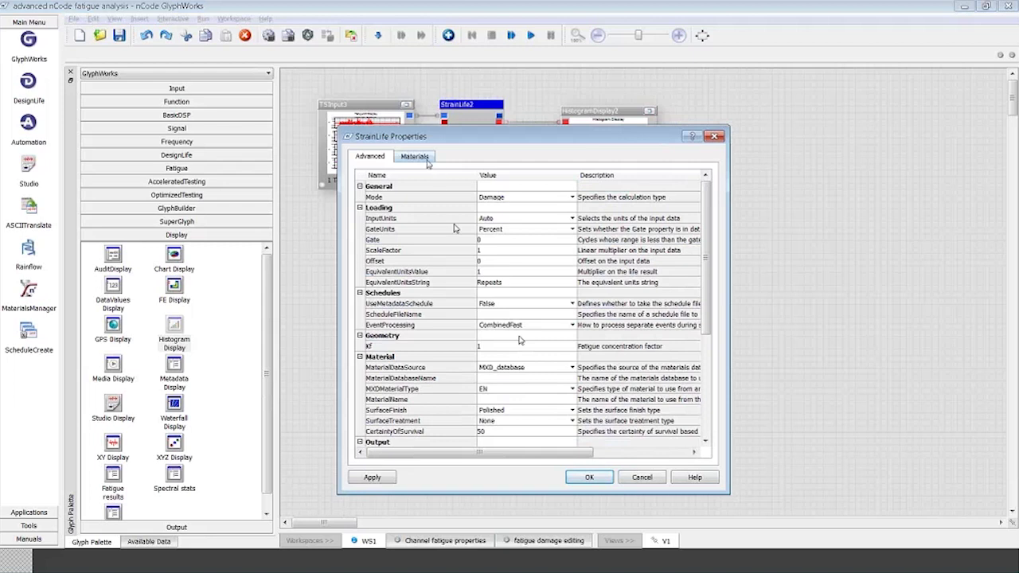
pyautogui.click(427, 158)
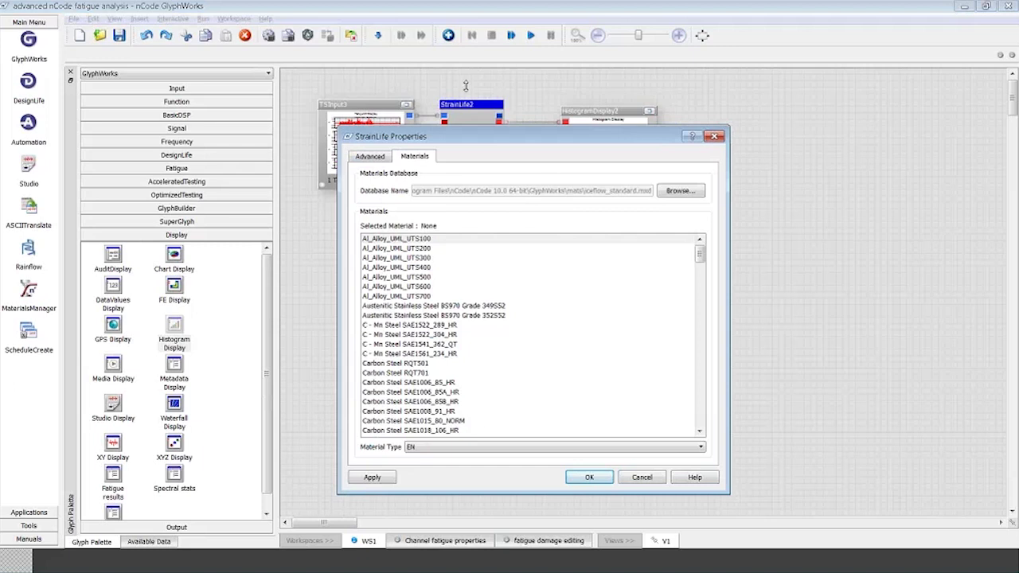
pyautogui.moveTo(466, 85); pyautogui.dragTo(466, 72)
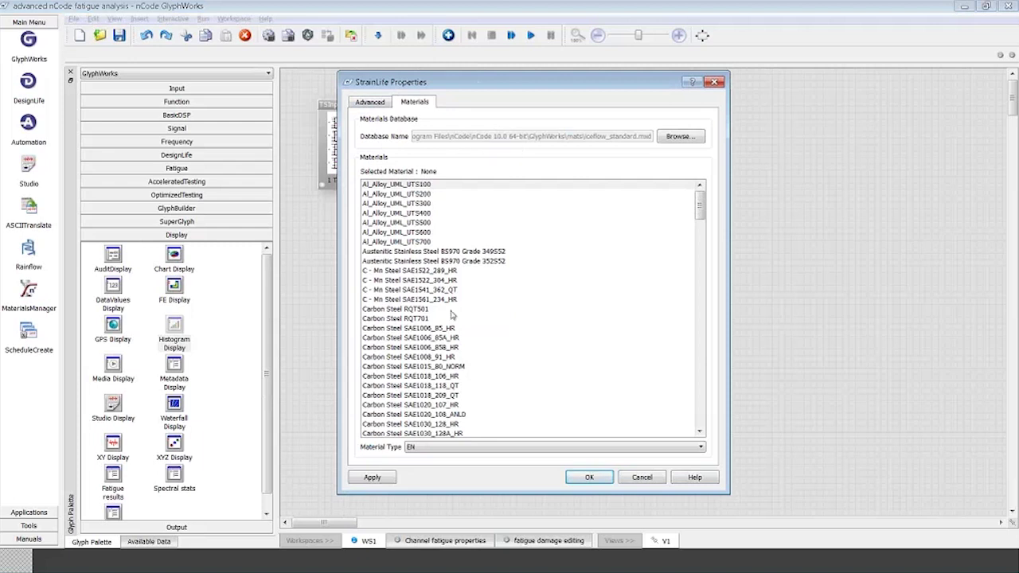
pyautogui.click(450, 328)
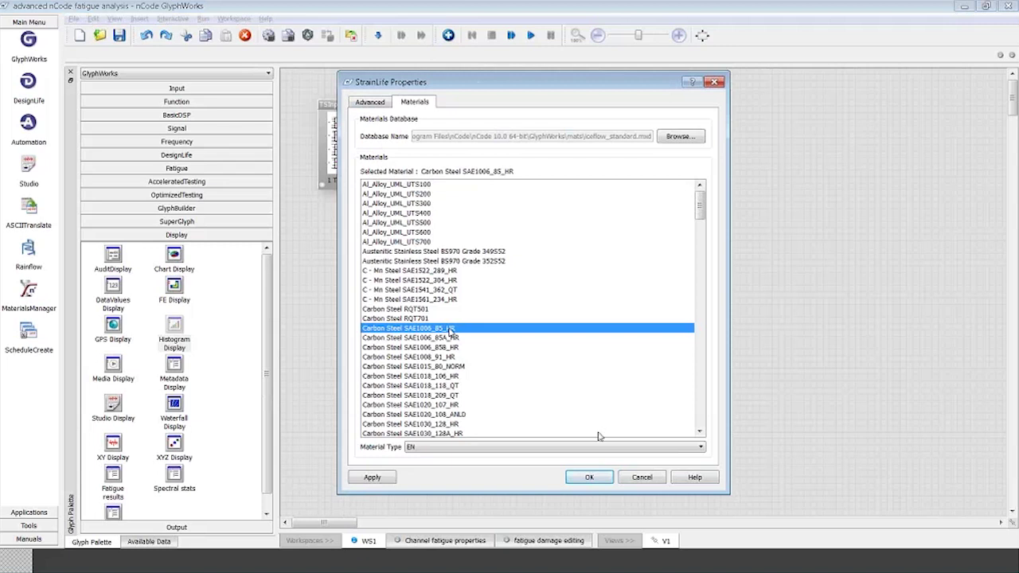
pyautogui.click(590, 477)
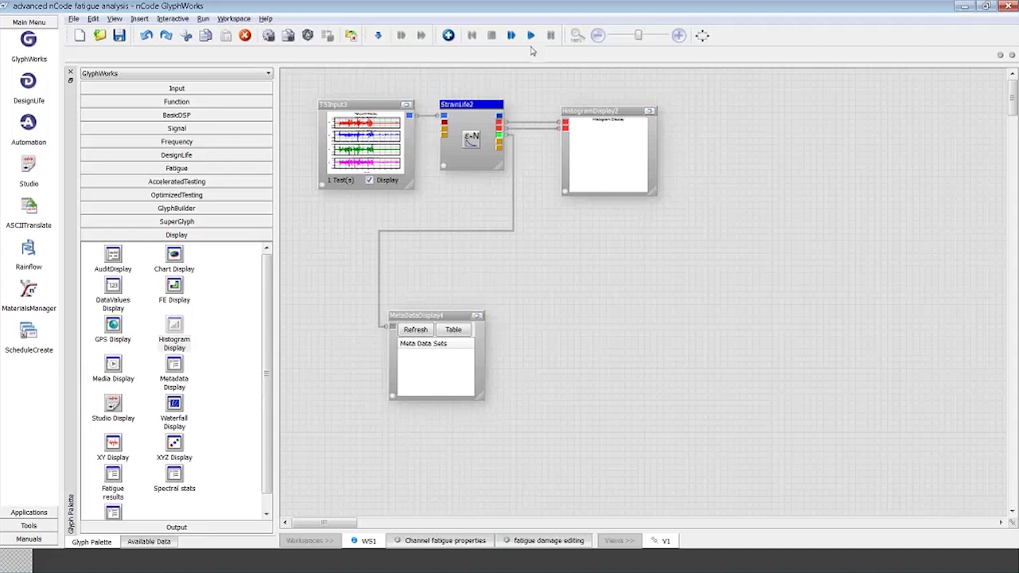
# Run the strain-life analysis, then move the metadata display up and enlarge it across the workspace.
pyautogui.click(531, 36)
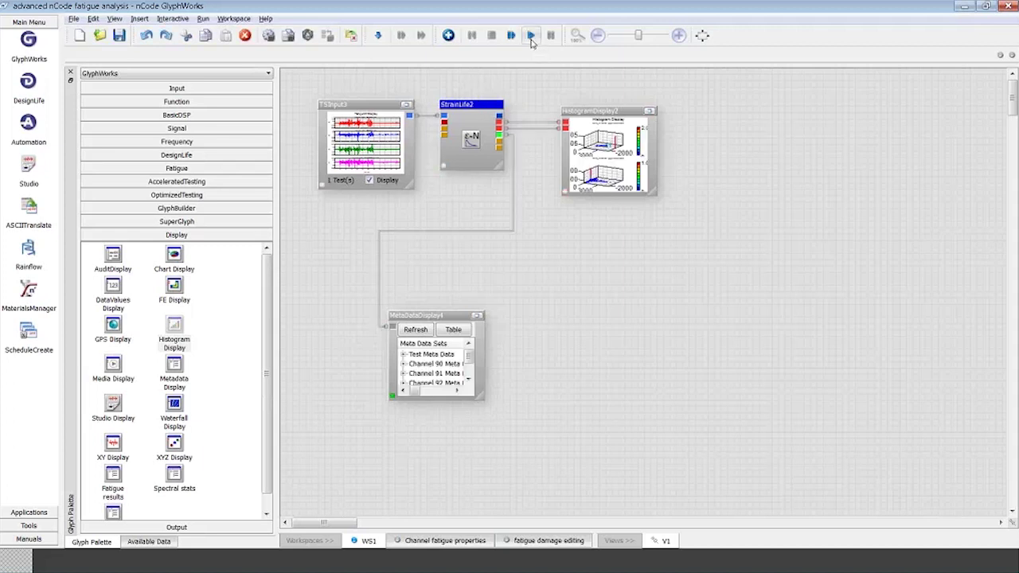
pyautogui.moveTo(444, 318); pyautogui.dragTo(441, 278)
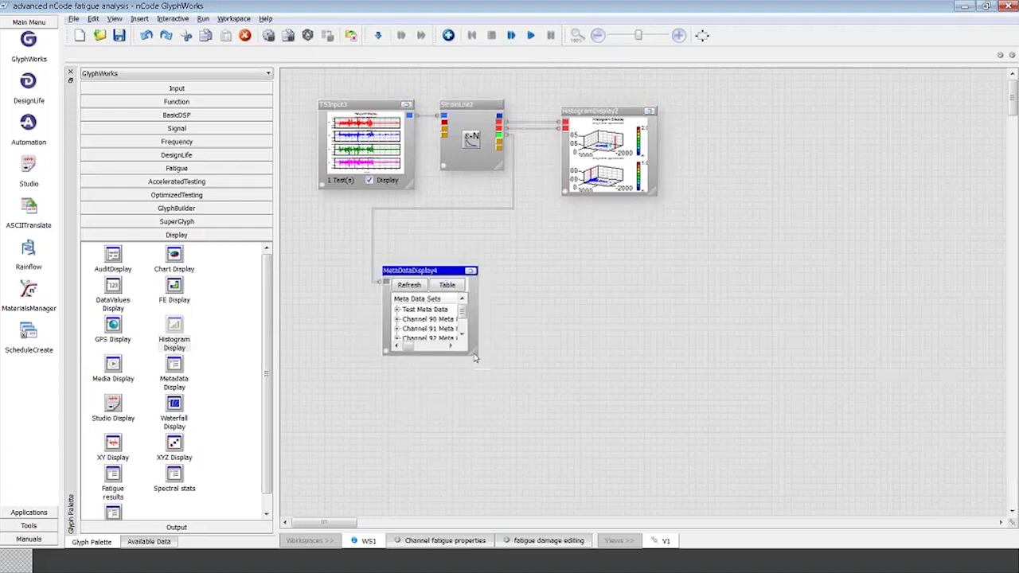
pyautogui.moveTo(474, 357); pyautogui.dragTo(993, 506)
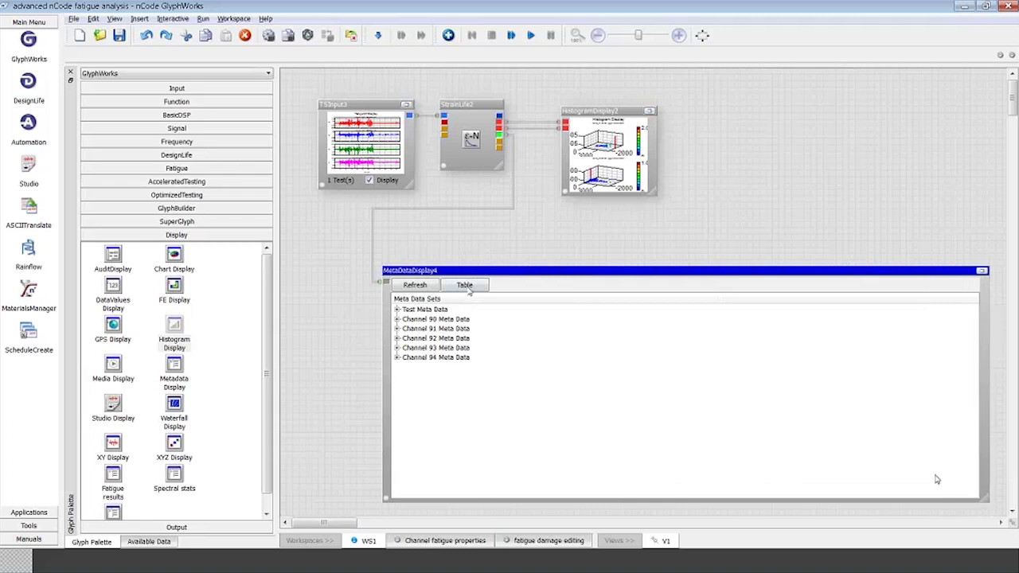
# Set the metadata display's type to Results, then reposition and resize it to fit beneath the other glyphs.
pyautogui.doubleClick(936, 480)
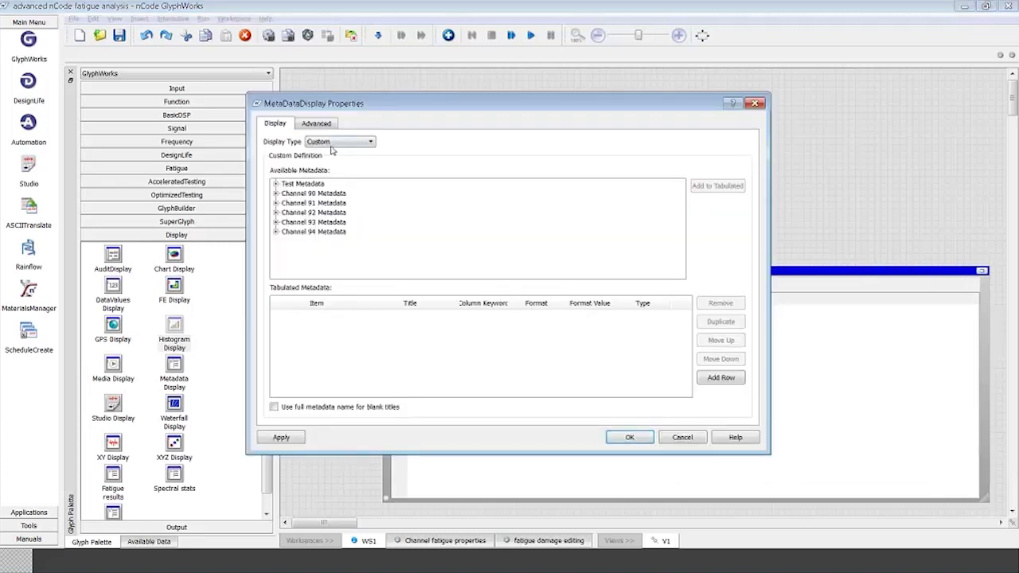
pyautogui.click(334, 143)
pyautogui.click(326, 161)
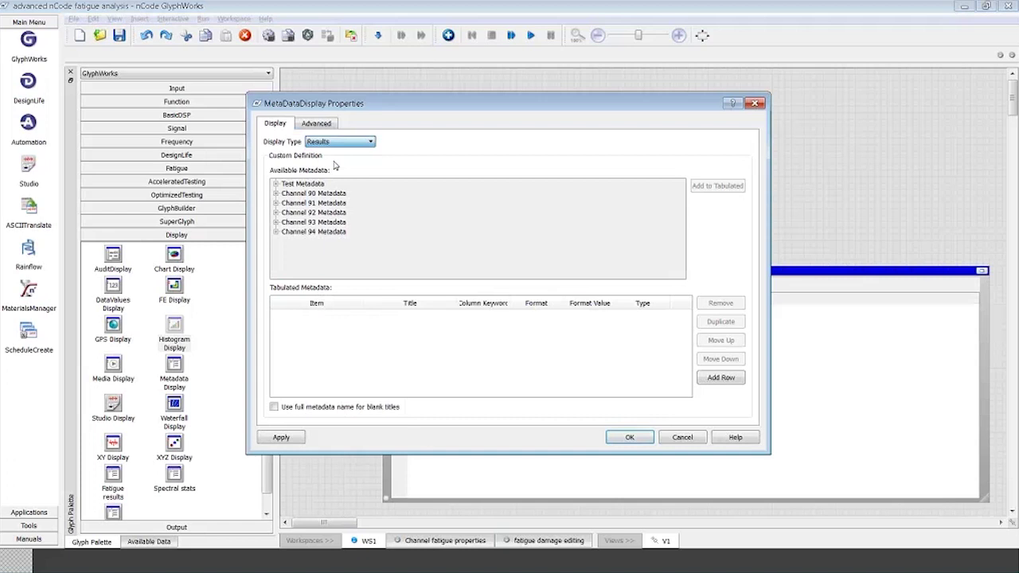
pyautogui.click(621, 437)
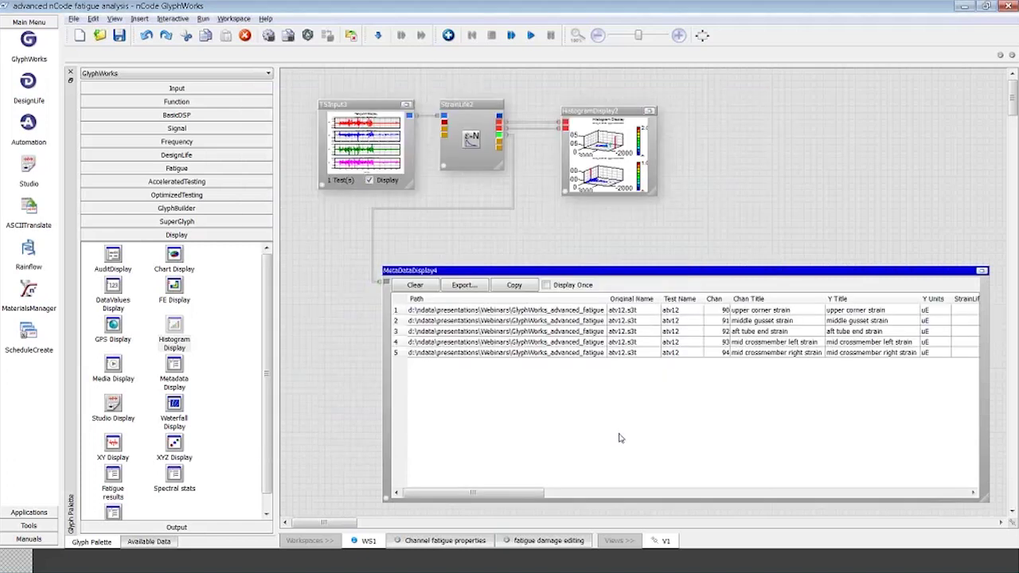
pyautogui.moveTo(447, 271); pyautogui.dragTo(389, 245)
pyautogui.moveTo(931, 478); pyautogui.dragTo(977, 424)
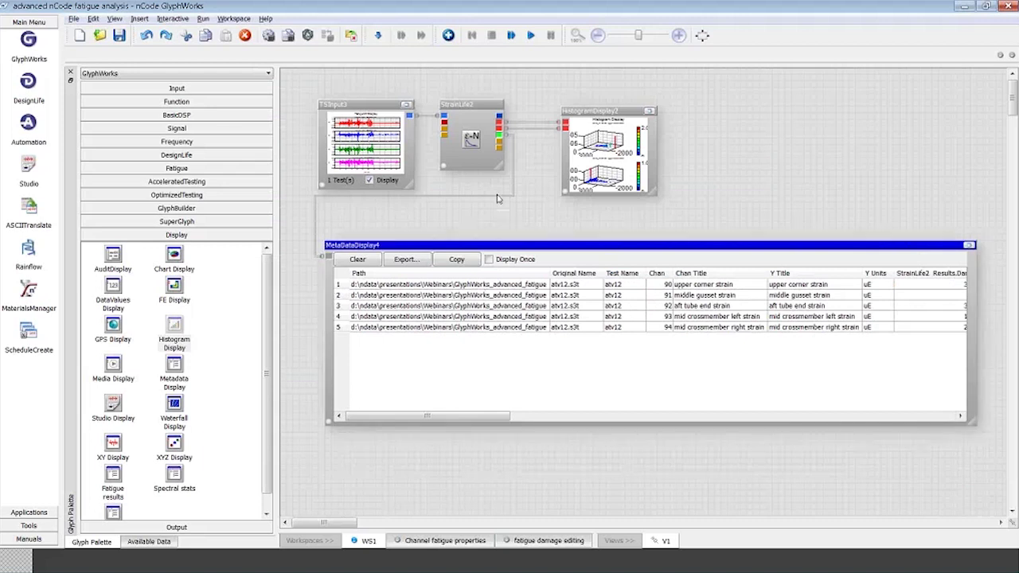
# Examine each channel's damage per hour, life in repeats and life in hours in the strain-life results table.
pyautogui.click(464, 106)
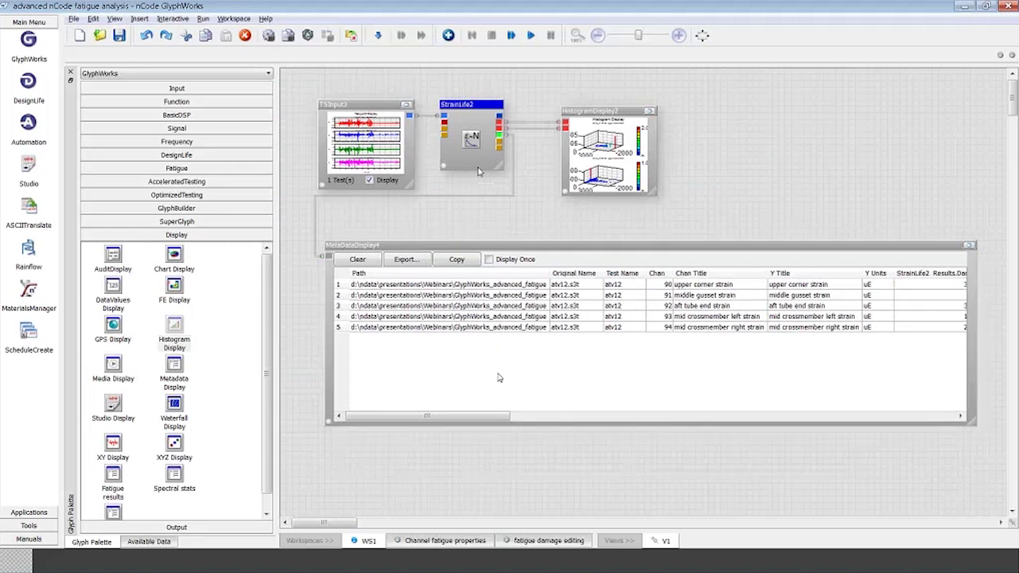
pyautogui.moveTo(517, 418); pyautogui.dragTo(576, 416)
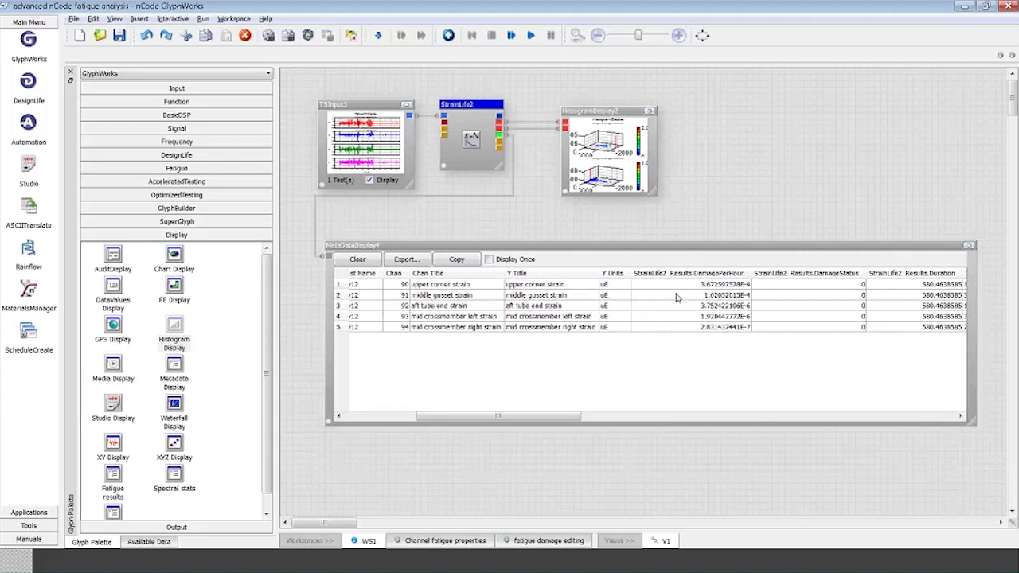
pyautogui.moveTo(540, 420); pyautogui.dragTo(624, 408)
pyautogui.click(731, 286)
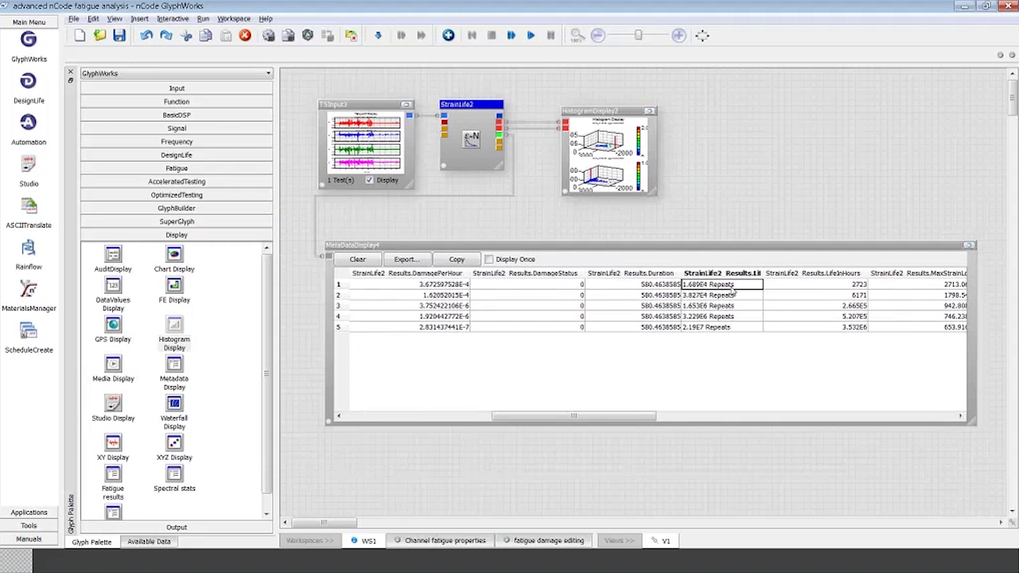
pyautogui.click(821, 288)
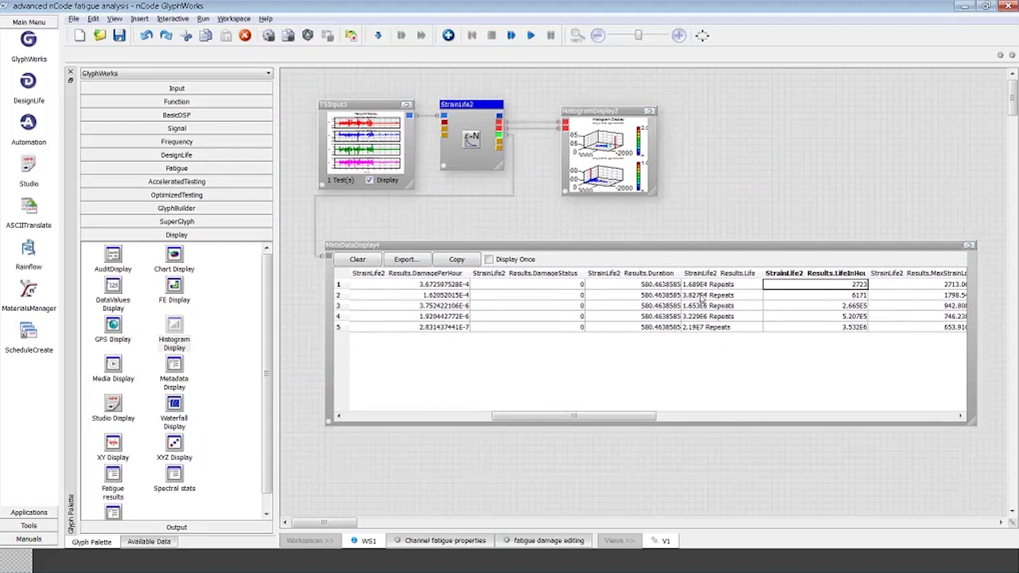
pyautogui.press('Left')
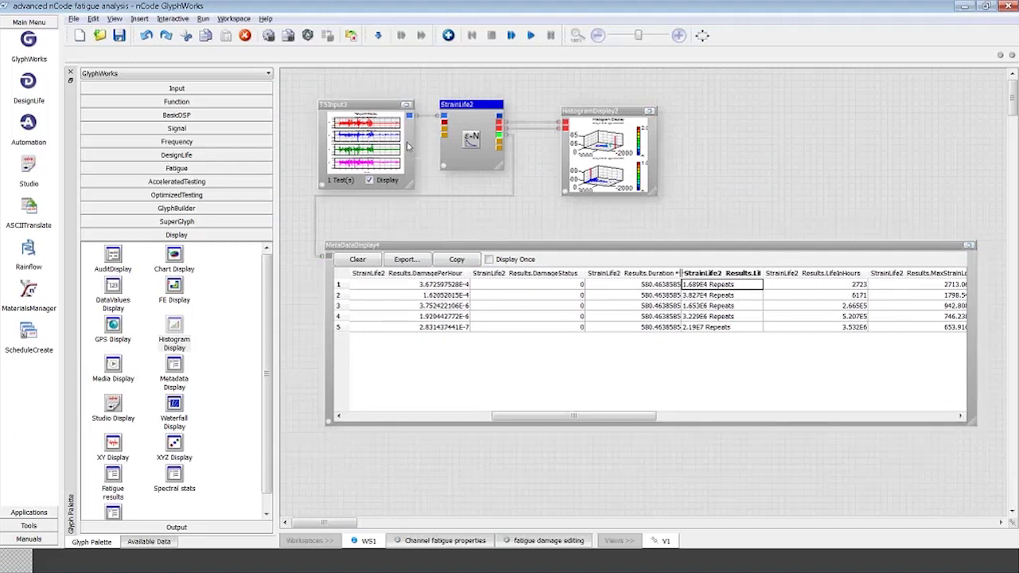
# Examine the life in repeats and life in hours of each strain channel in the strain-life results table.
pyautogui.moveTo(573, 416); pyautogui.dragTo(516, 416)
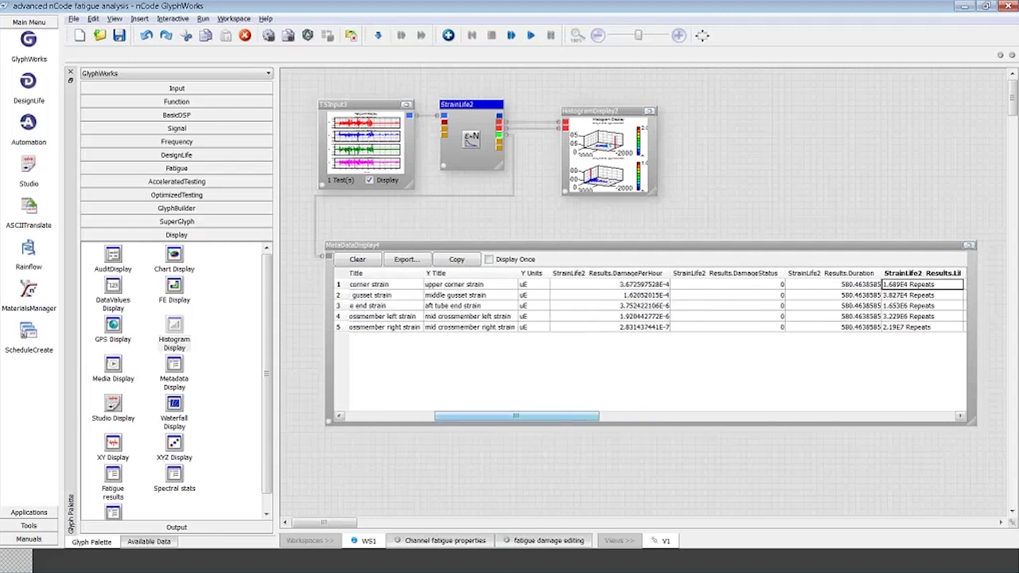
pyautogui.moveTo(581, 418); pyautogui.dragTo(658, 418)
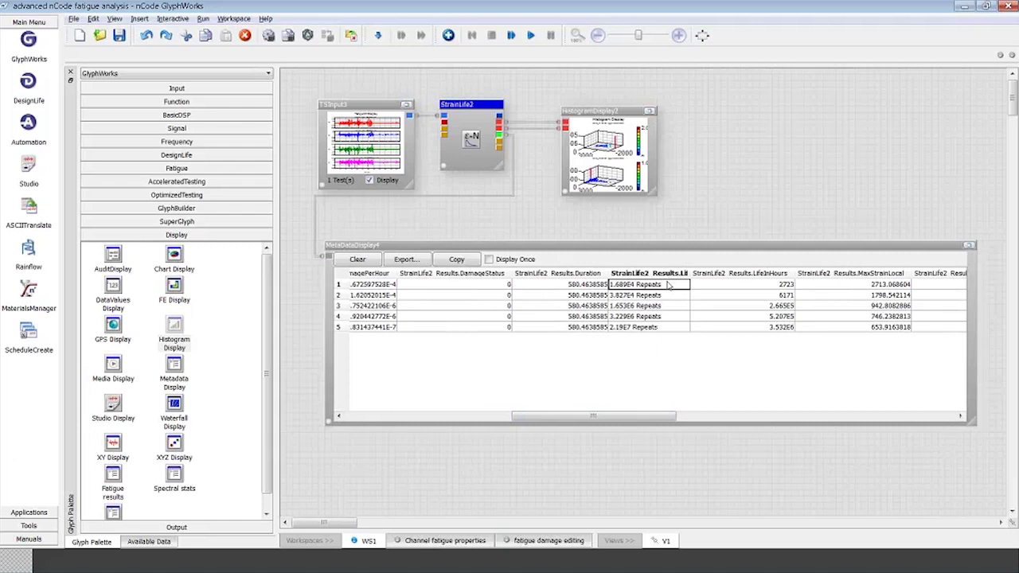
pyautogui.click(719, 287)
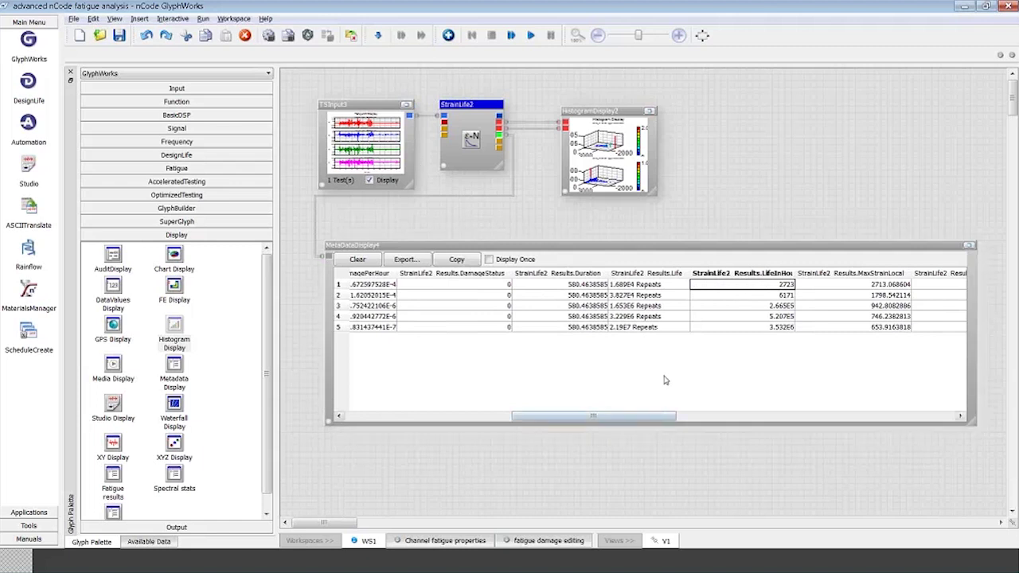
pyautogui.click(673, 306)
pyautogui.click(675, 285)
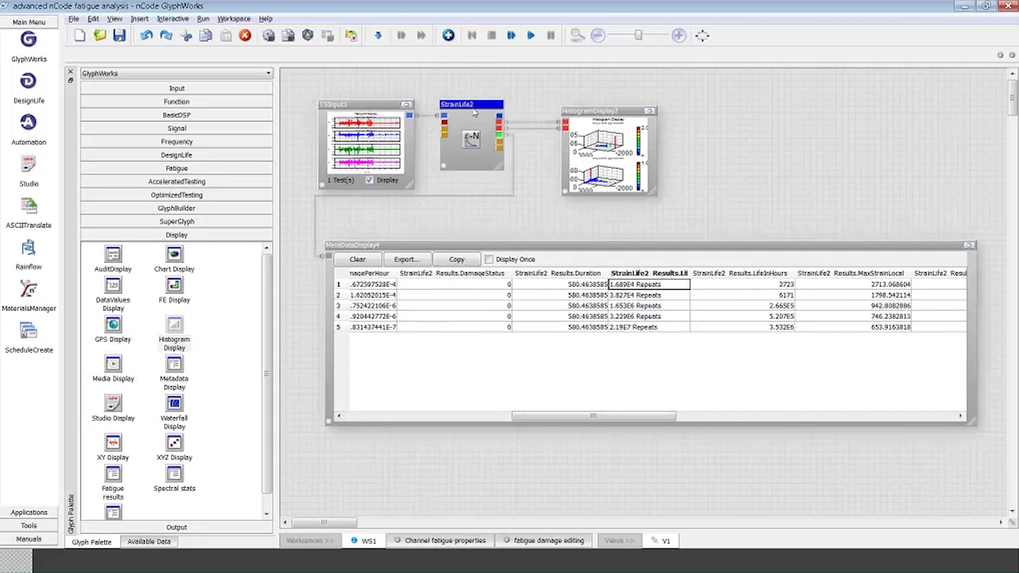
# Locate the Stress Life glyph among the fatigue glyphs.
pyautogui.click(199, 169)
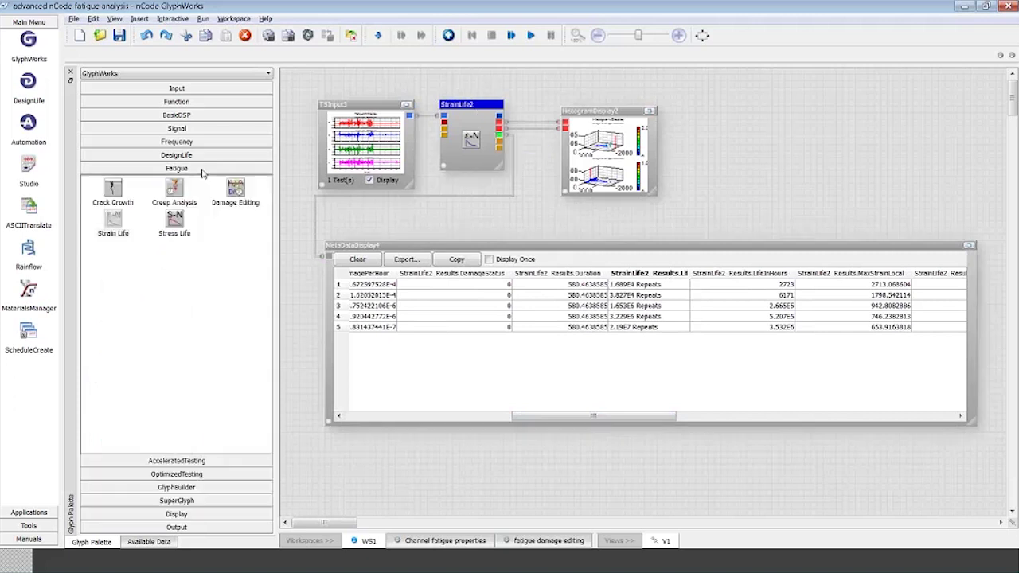
pyautogui.click(174, 218)
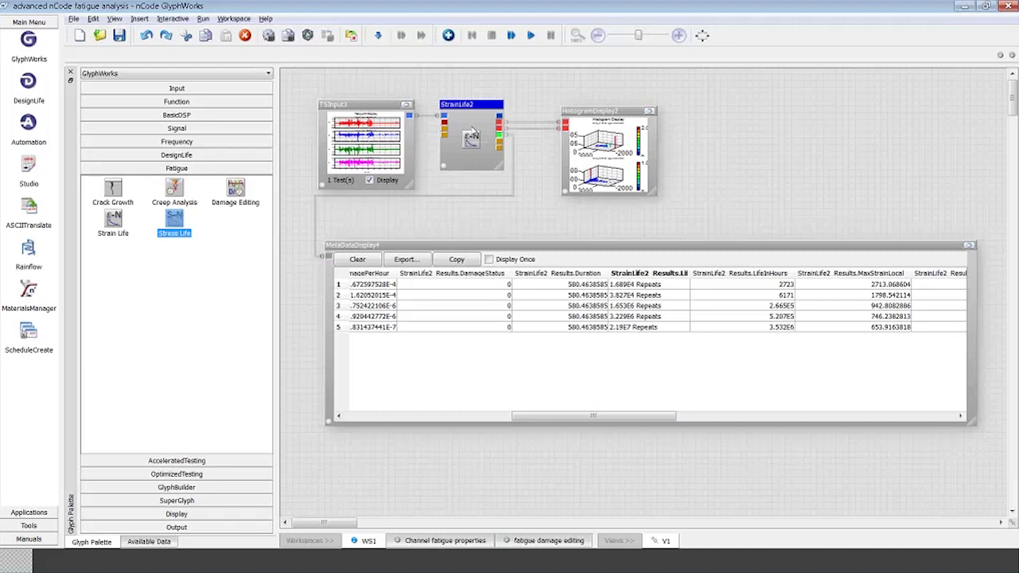
# Examine the damage and rainflow histograms of the upper corner strain at full size, then restore the display.
pyautogui.click(587, 111)
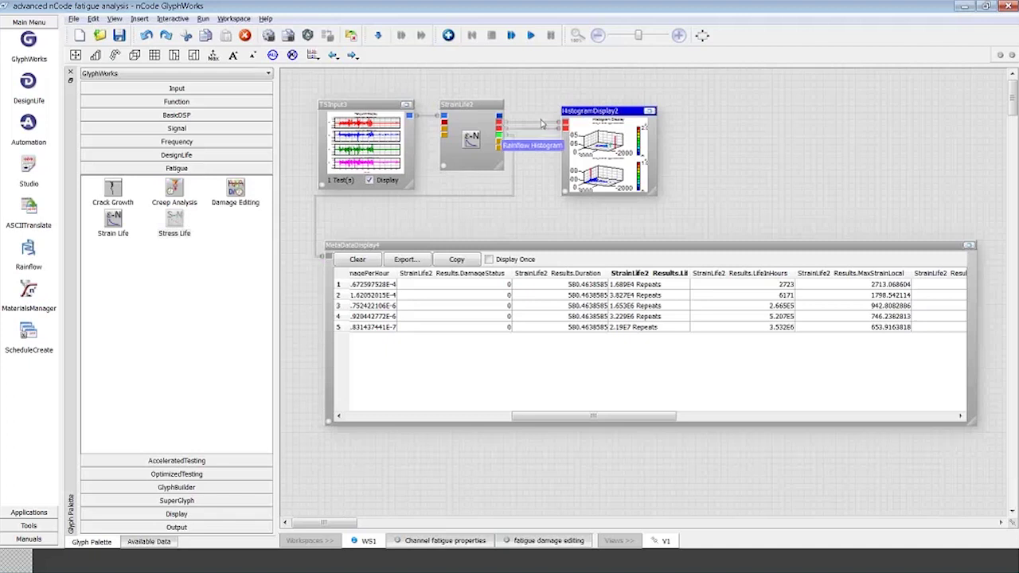
pyautogui.click(650, 111)
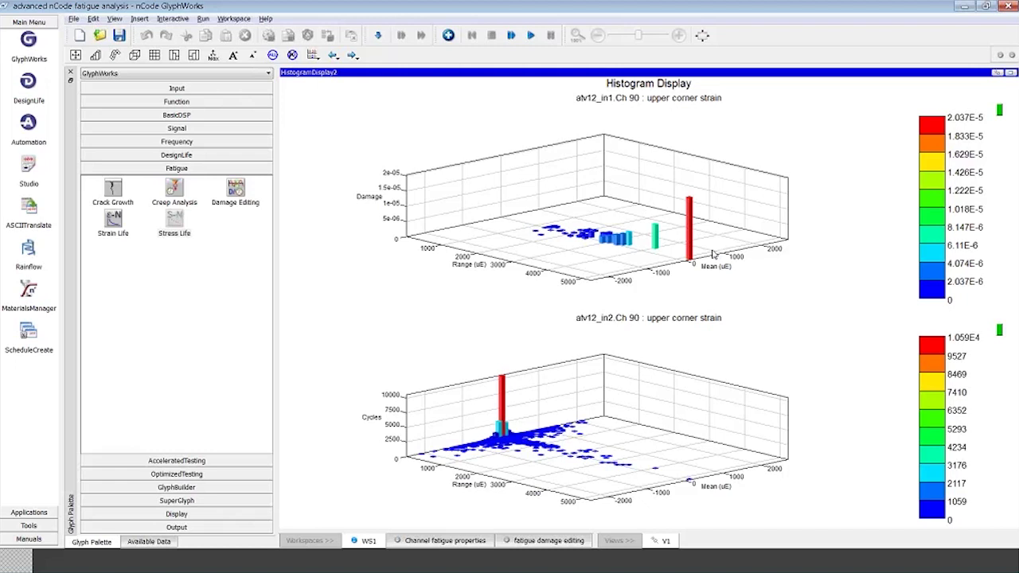
pyautogui.click(1010, 73)
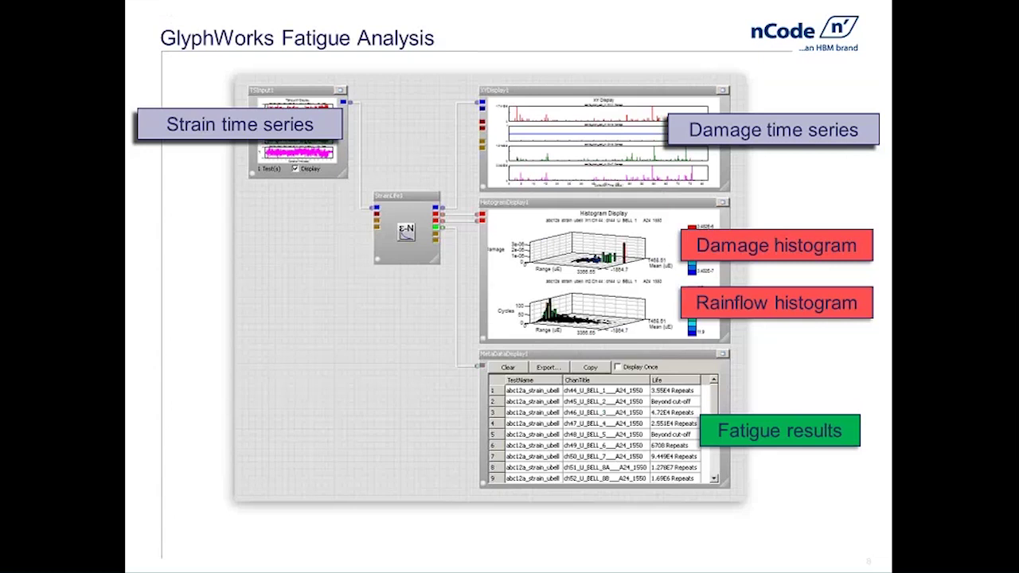
pyautogui.press('Right')
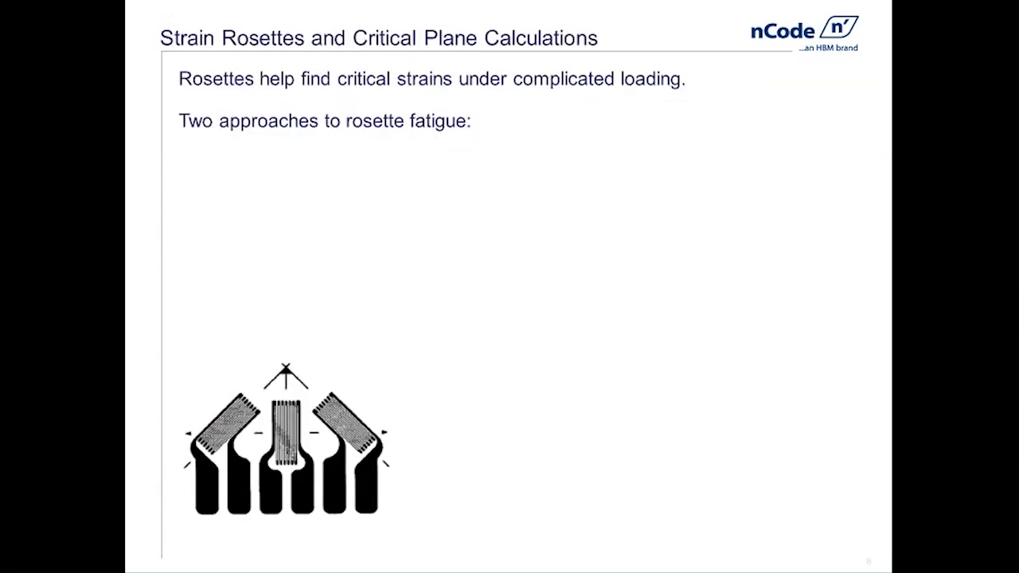
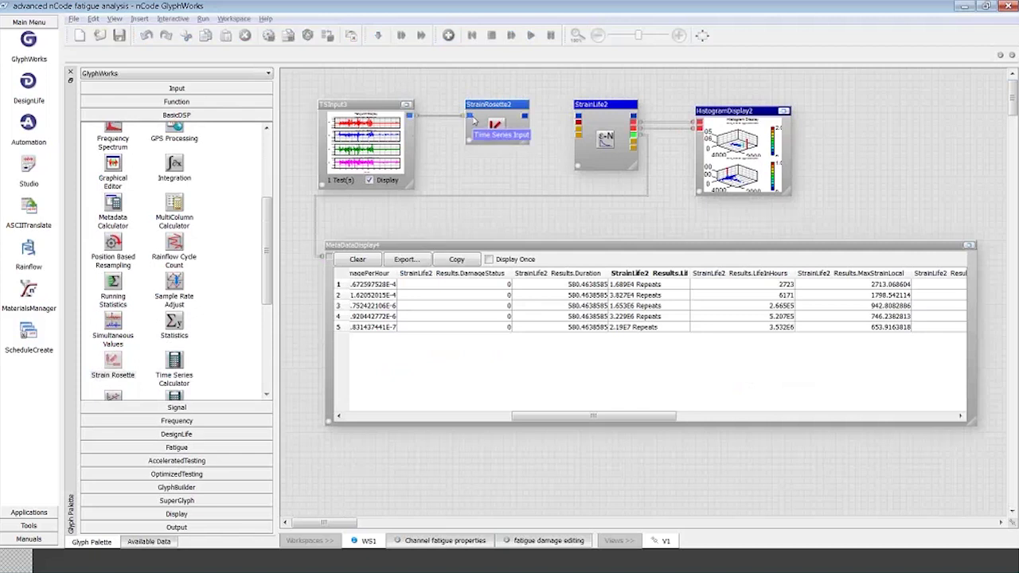
# Connect the Strain Rosette output to the Strain Life input and set the rosette's type to Rectangular with channels (90,91,92).
pyautogui.moveTo(525, 116); pyautogui.dragTo(563, 118)
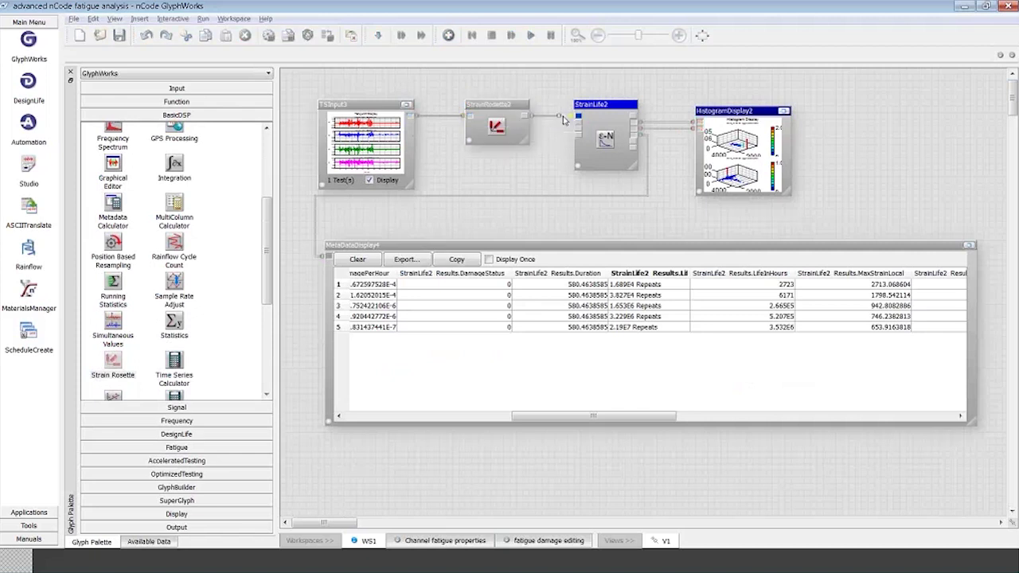
pyautogui.click(498, 114)
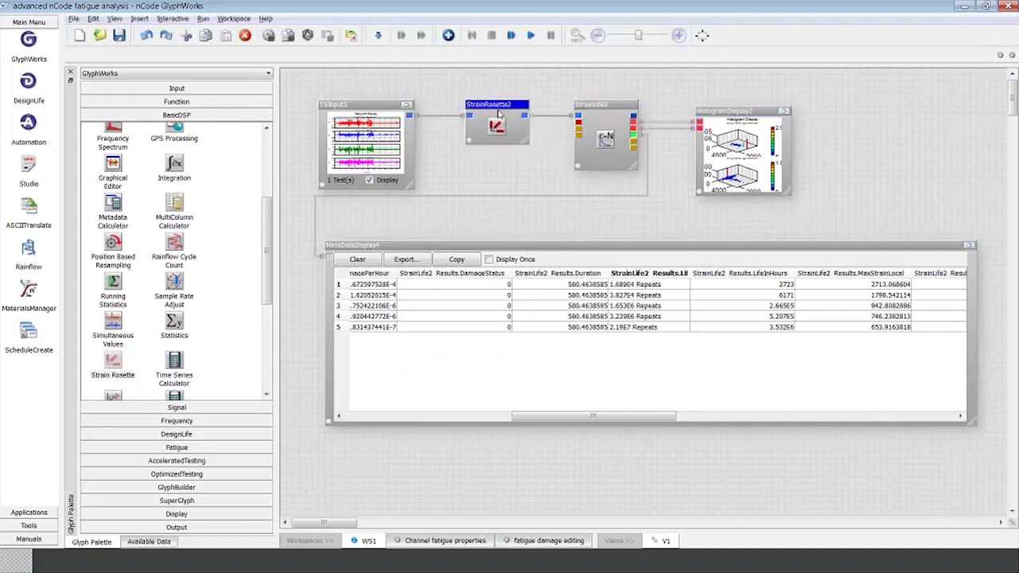
pyautogui.rightClick(499, 114)
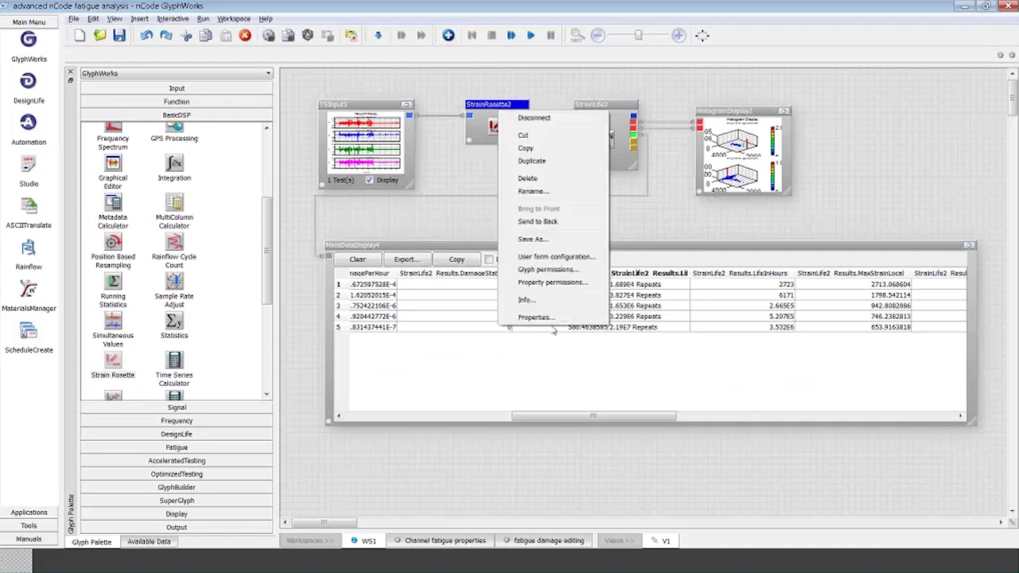
pyautogui.click(539, 317)
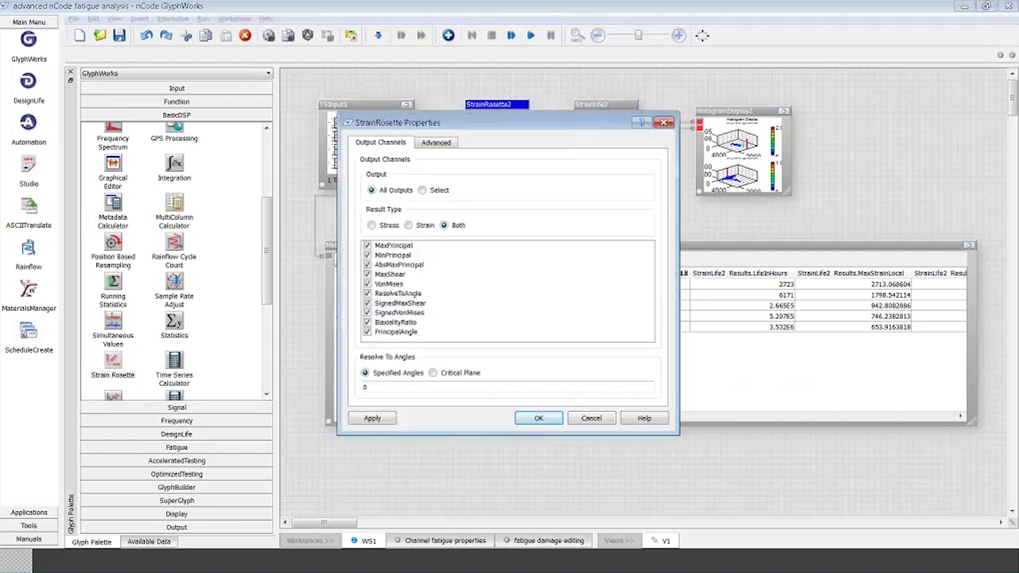
pyautogui.click(435, 143)
pyautogui.click(496, 184)
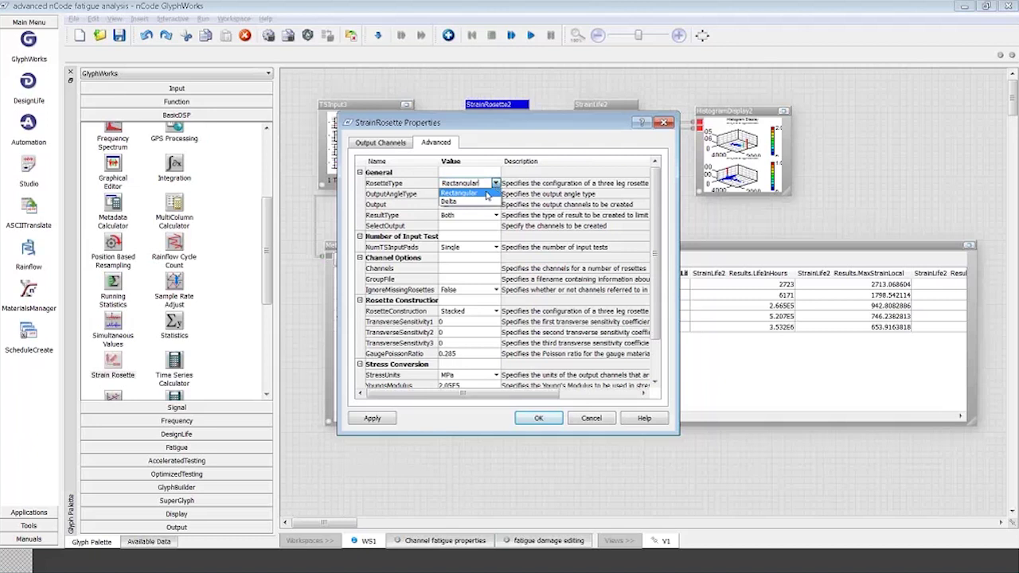
pyautogui.click(487, 194)
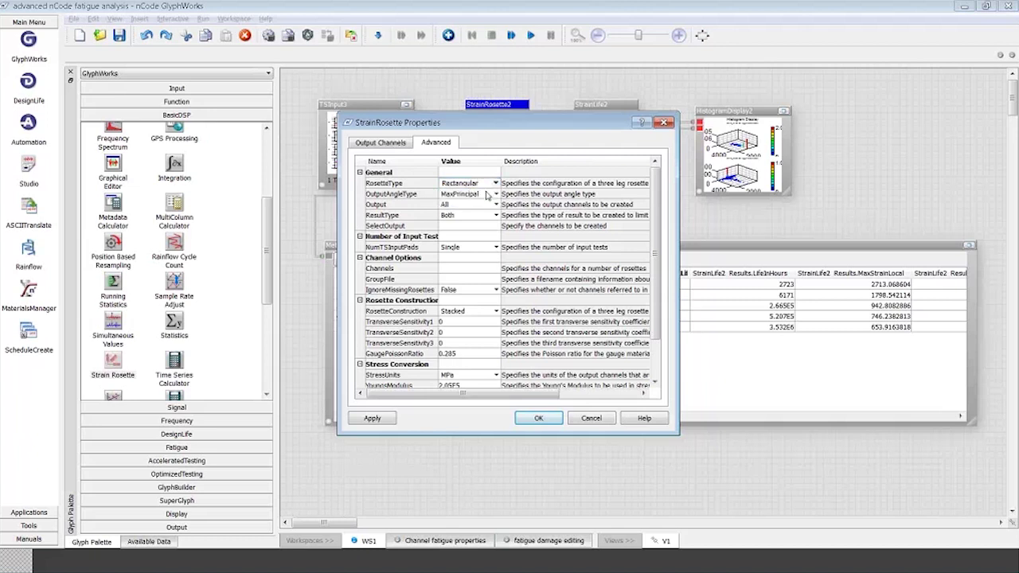
pyautogui.click(460, 271)
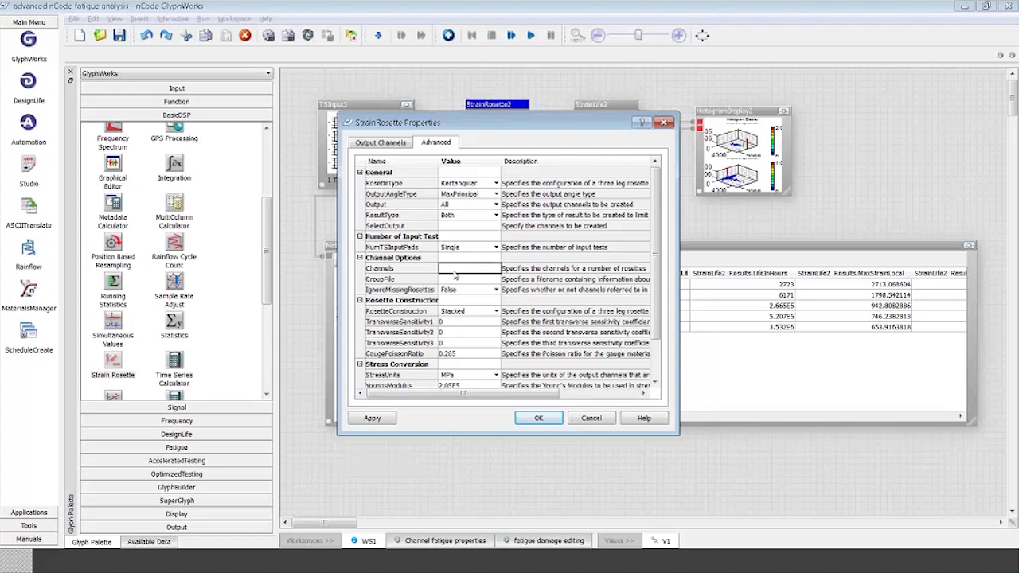
pyautogui.write('(90,91,92')
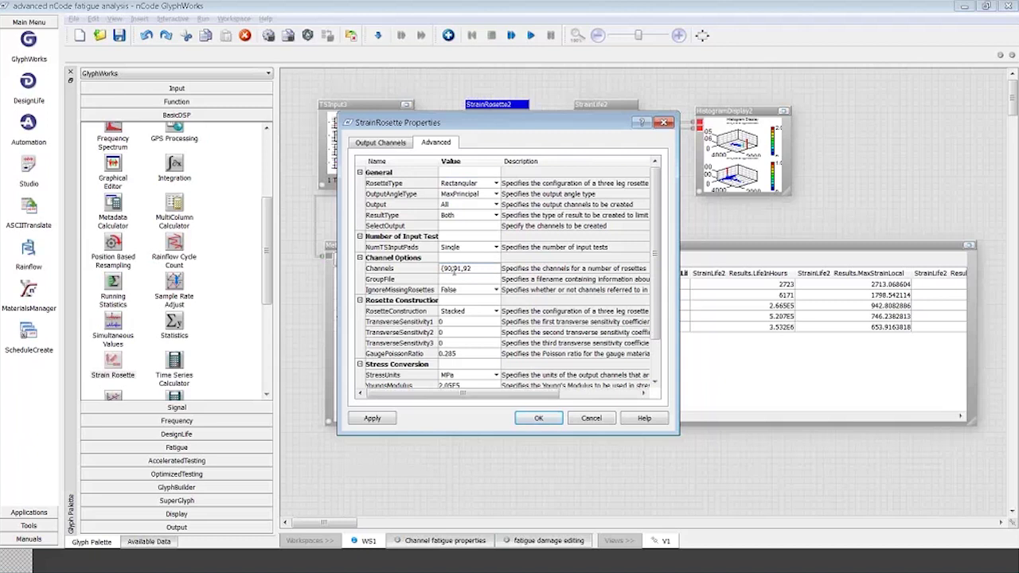
pyautogui.write(')')
# Limit the Strain Rosette's output to the AbsMaxPrincipal channel with the Strain result type, and apply the properties.
pyautogui.click(369, 143)
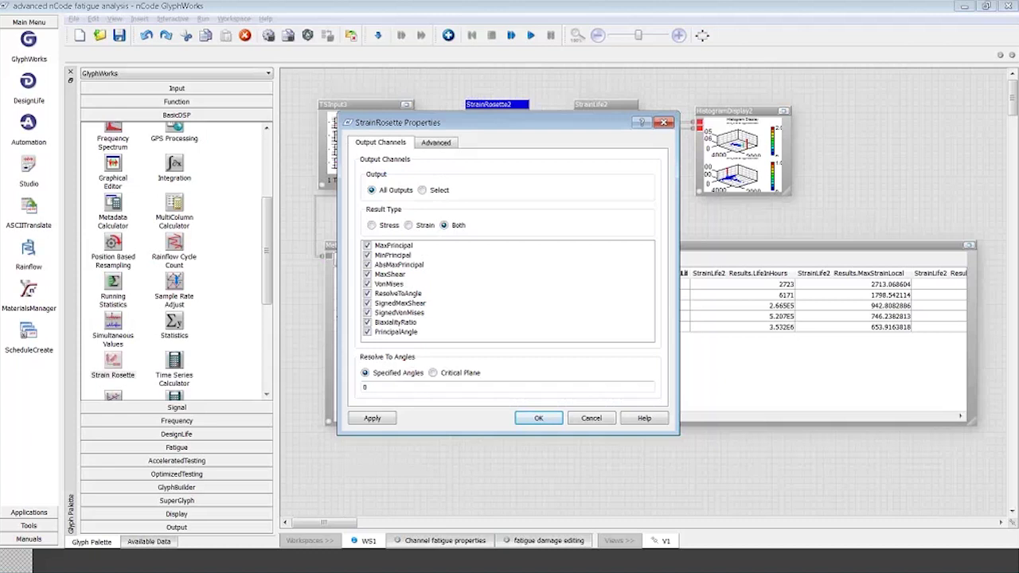
pyautogui.click(409, 225)
pyautogui.click(421, 189)
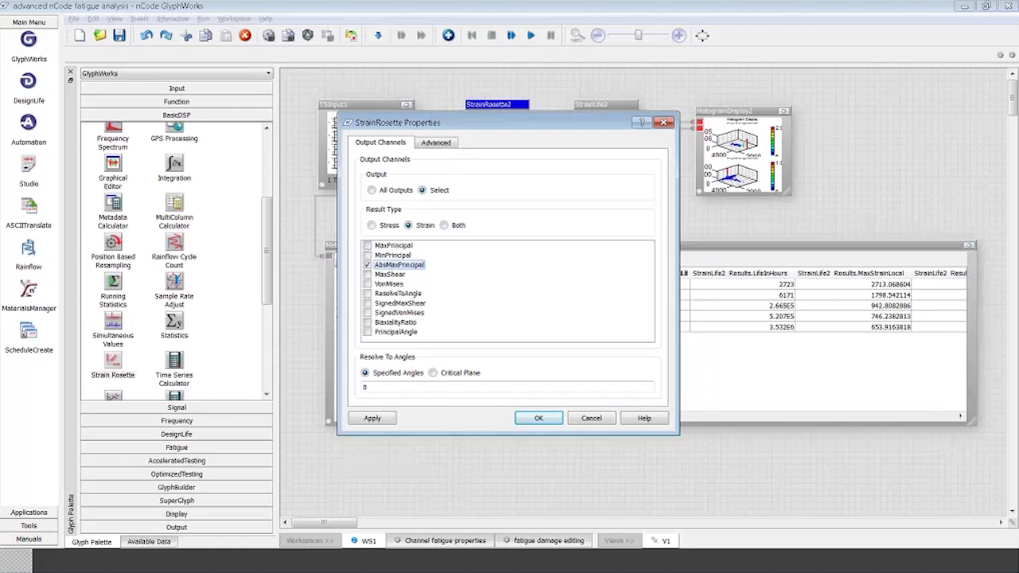
pyautogui.click(535, 420)
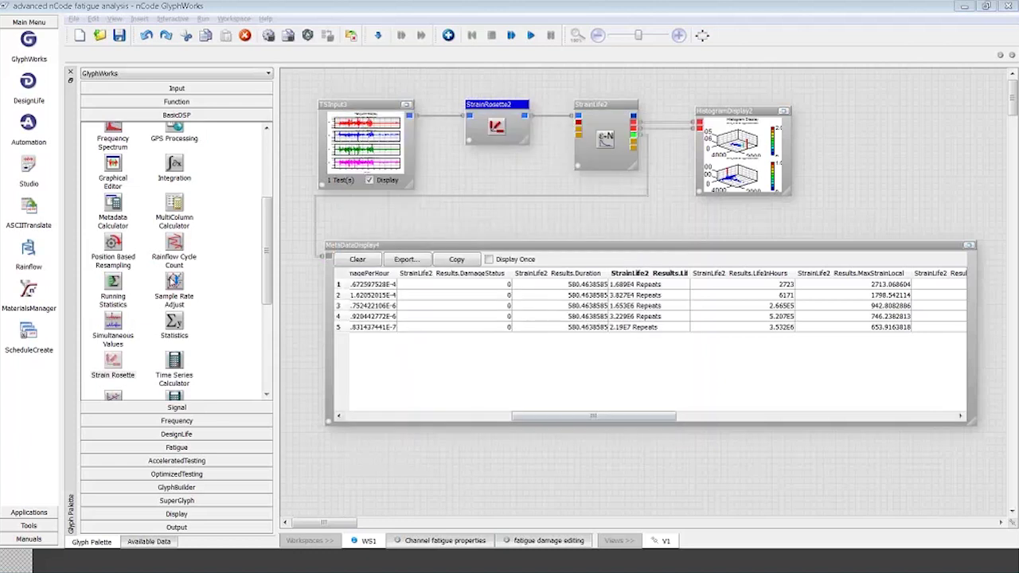
# Add an XY display fed by the Strain Rosette output, moving the metadata display down to make room.
pyautogui.click(176, 513)
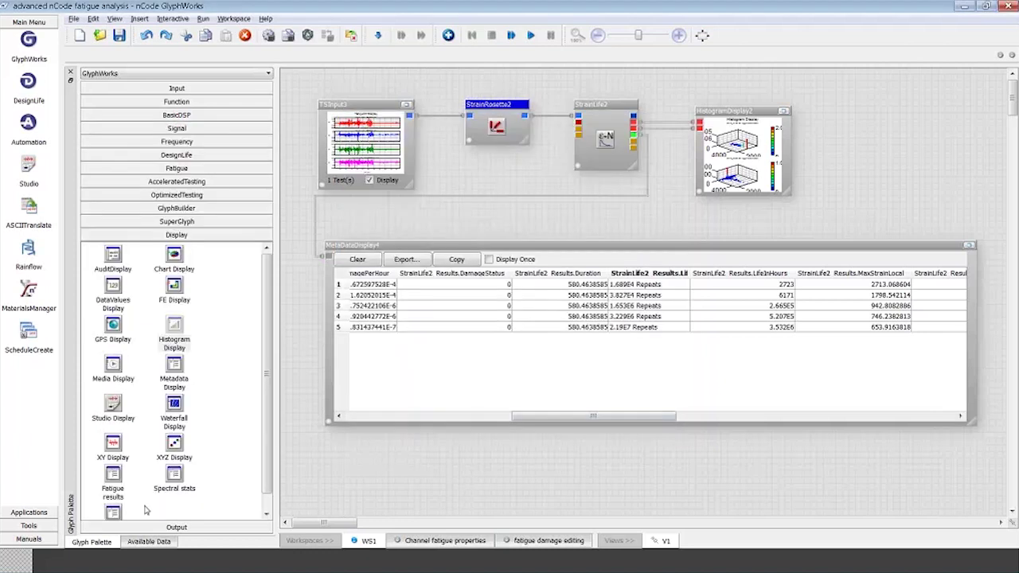
pyautogui.click(112, 445)
pyautogui.moveTo(112, 446); pyautogui.dragTo(477, 179)
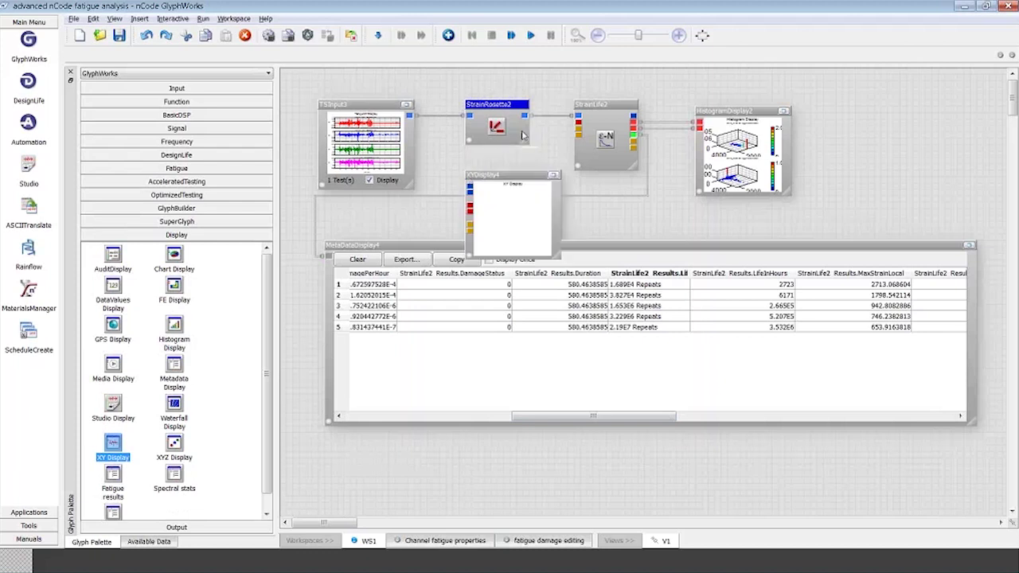
pyautogui.moveTo(538, 126); pyautogui.dragTo(469, 188)
pyautogui.moveTo(444, 246); pyautogui.dragTo(443, 288)
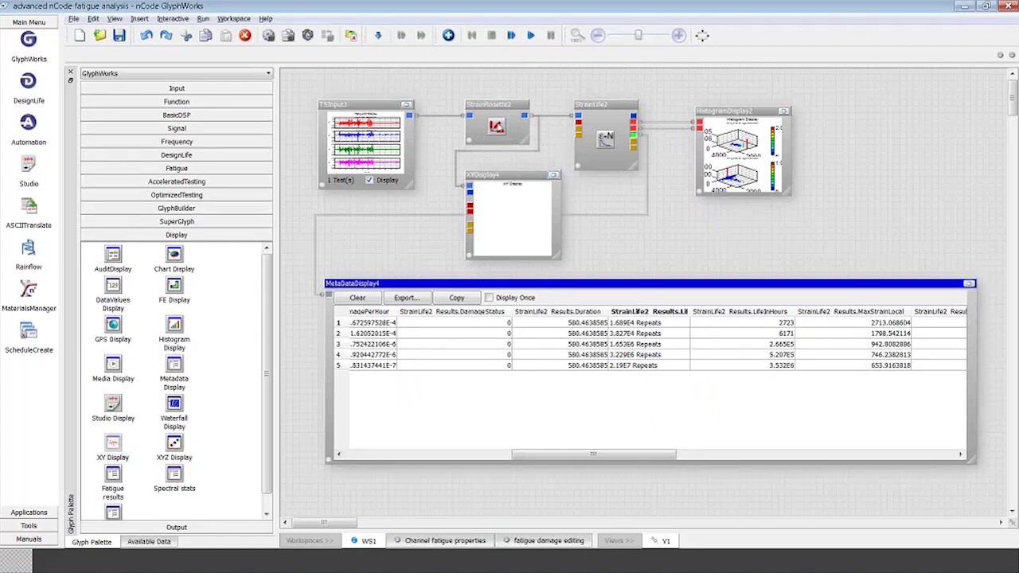
# Run the strain-life analysis on the rosette's absolute maximum principal strain.
pyautogui.click(506, 186)
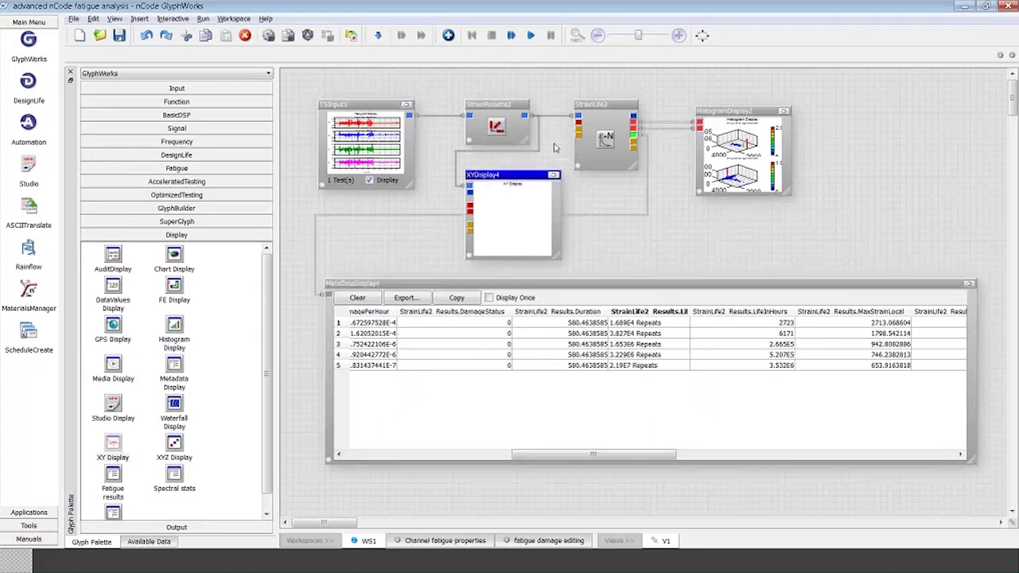
pyautogui.click(594, 116)
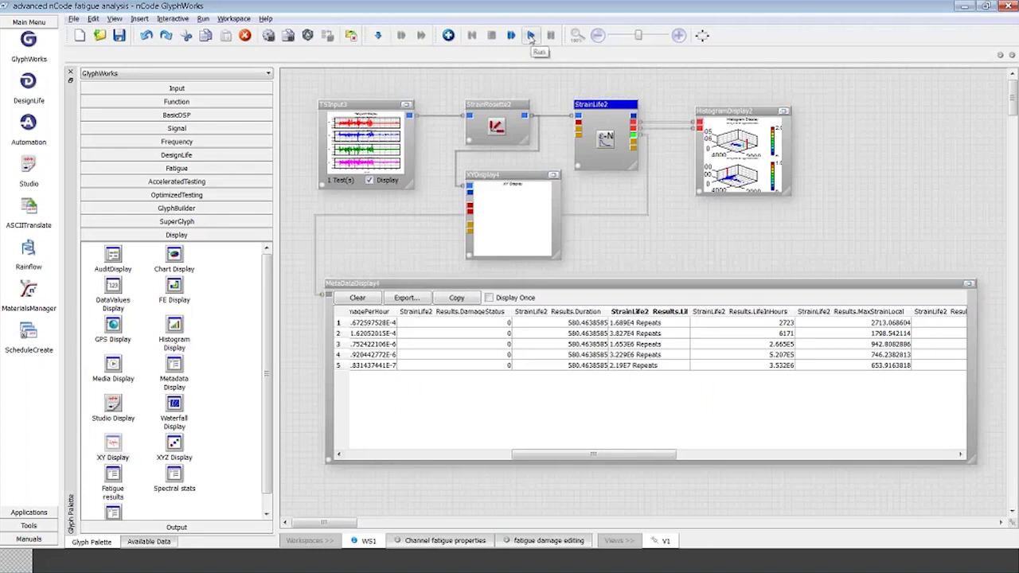
pyautogui.click(531, 36)
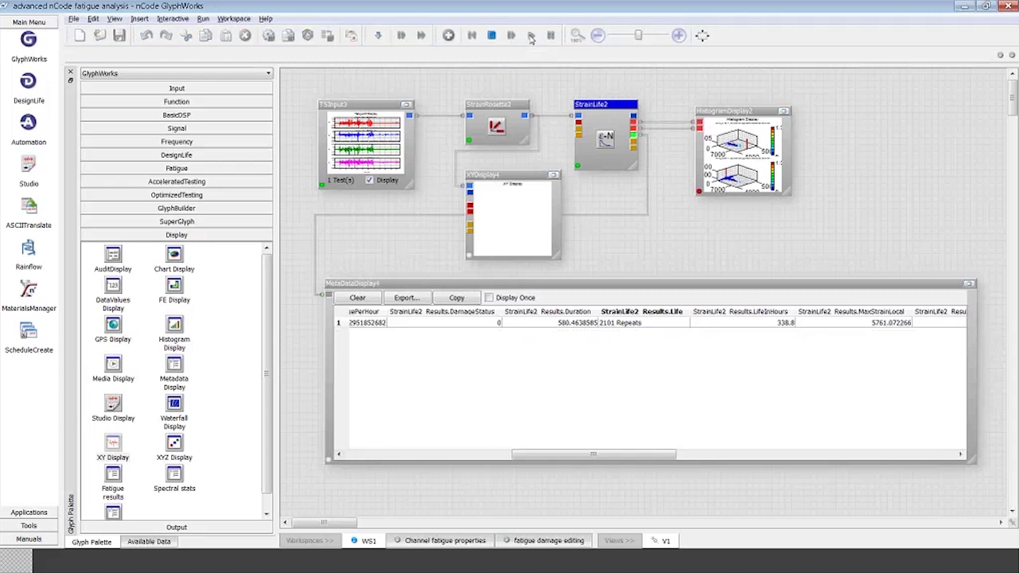
# Examine the rosette's absolute maximum principal strain time history at full size in the XY display, then restore it.
pyautogui.click(509, 178)
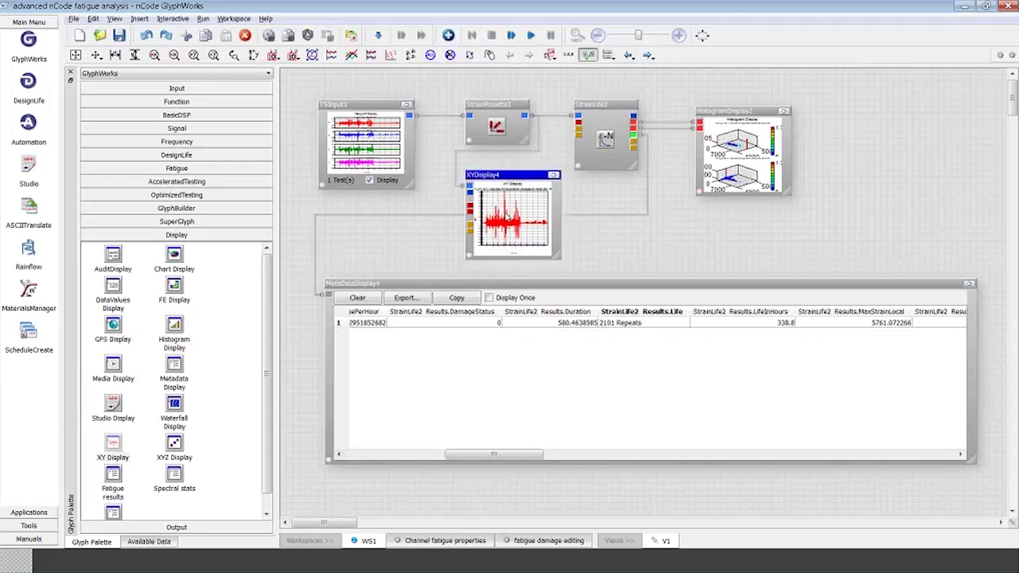
pyautogui.click(554, 176)
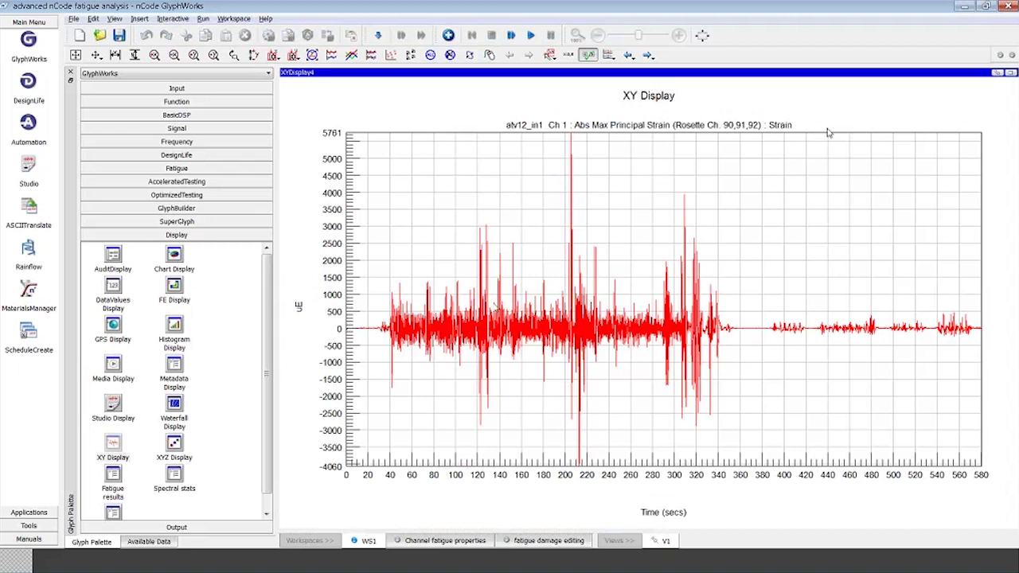
pyautogui.press('Escape')
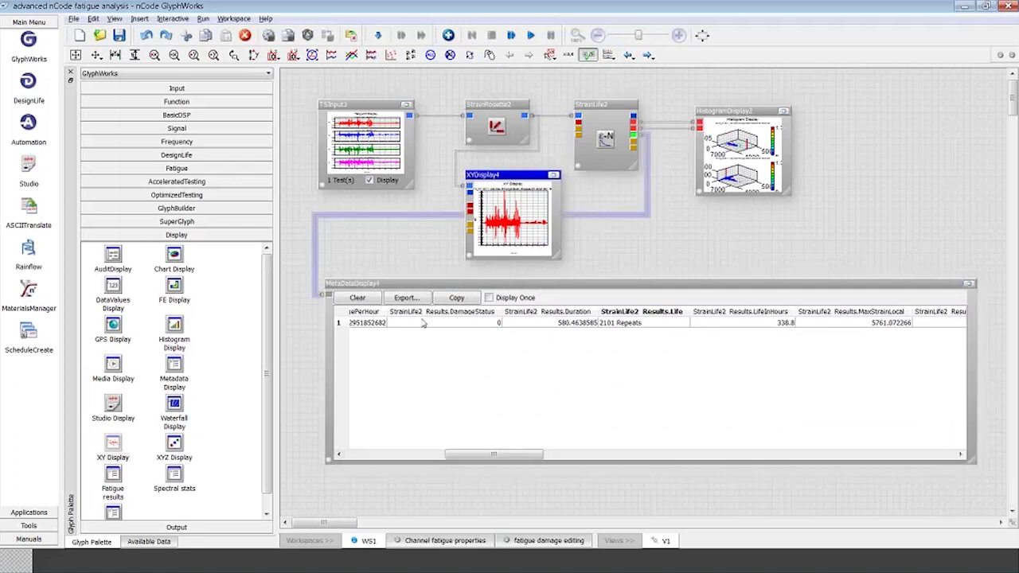
# Examine the rosette's life in repeats and life in hours in the strain-life results table.
pyautogui.moveTo(485, 455); pyautogui.dragTo(452, 457)
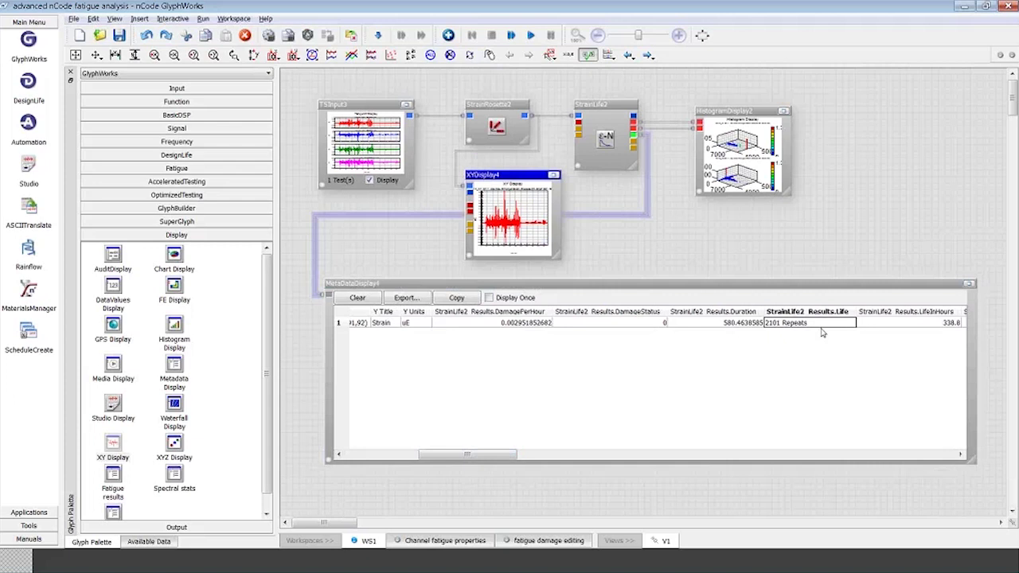
pyautogui.click(899, 324)
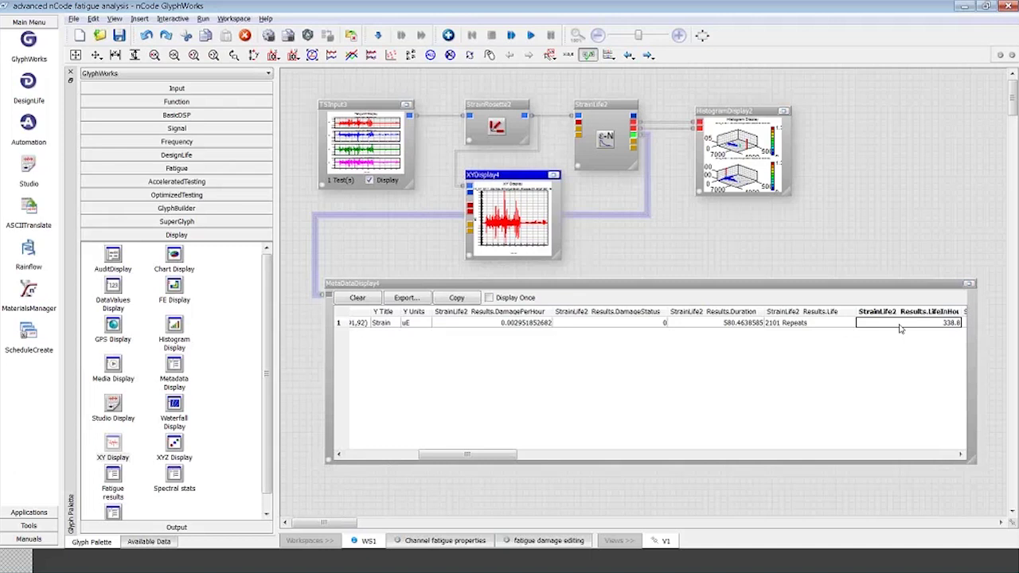
# Change the Strain Rosette output from AbsMaxPrincipal to ResolveToAngle strain on the Critical Plane, and run the analysis.
pyautogui.click(505, 112)
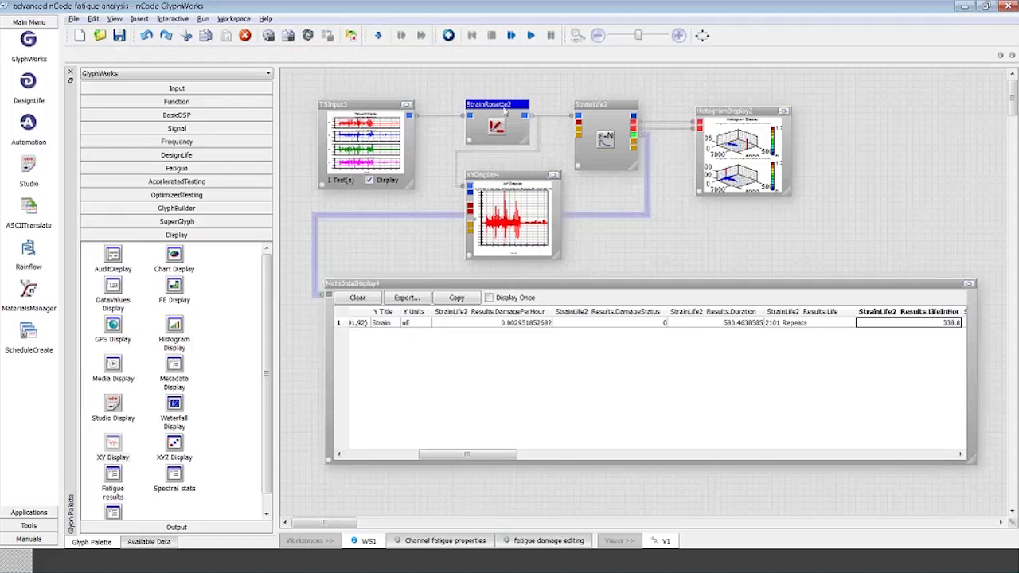
pyautogui.rightClick(505, 112)
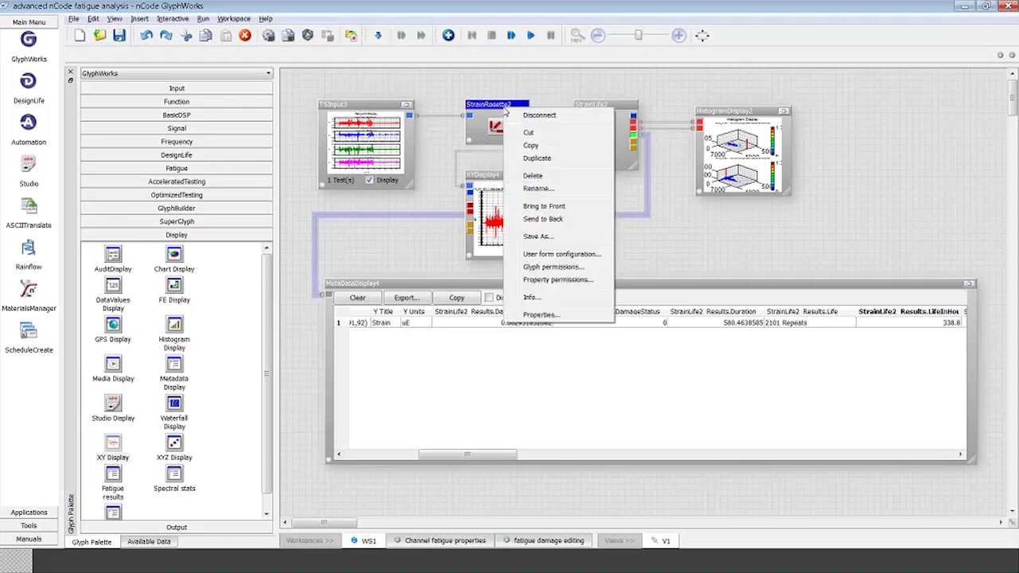
pyautogui.click(541, 315)
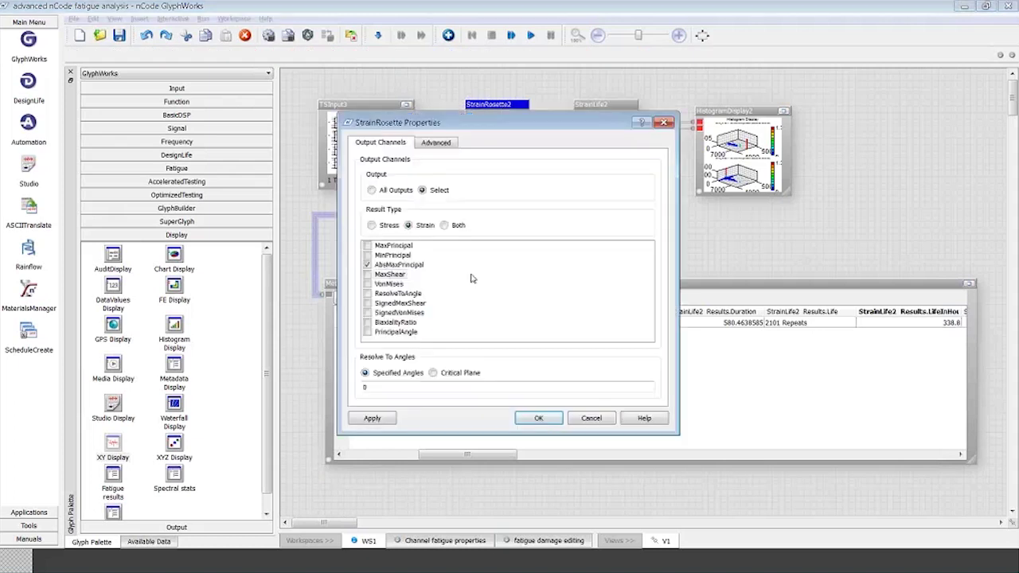
pyautogui.click(367, 266)
pyautogui.click(367, 294)
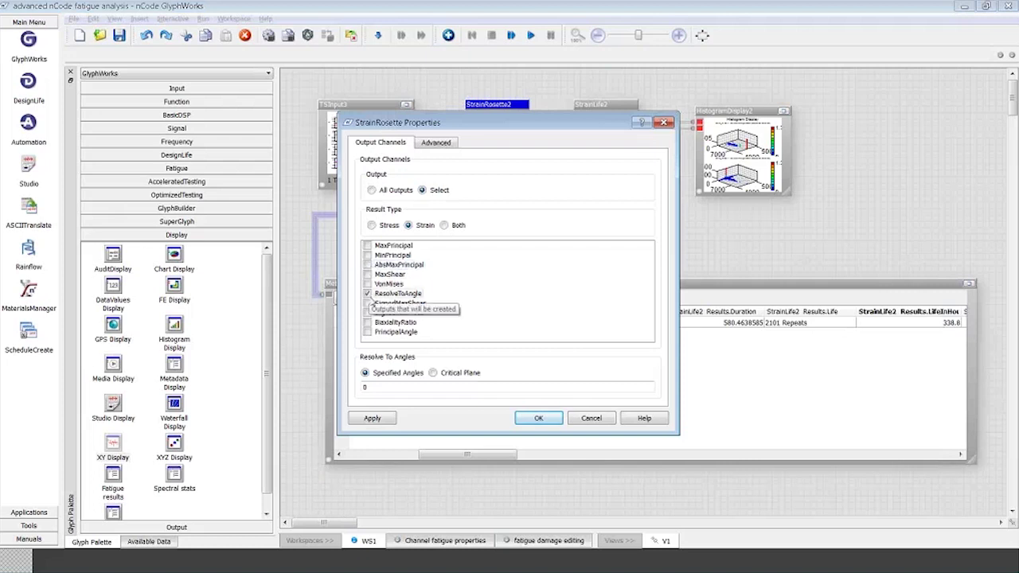
pyautogui.click(433, 373)
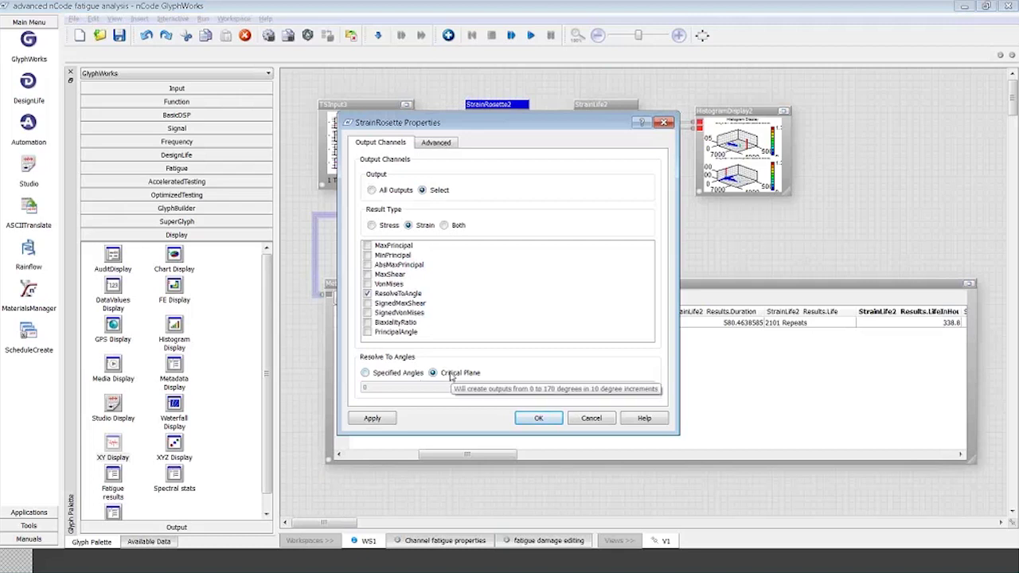
pyautogui.click(537, 420)
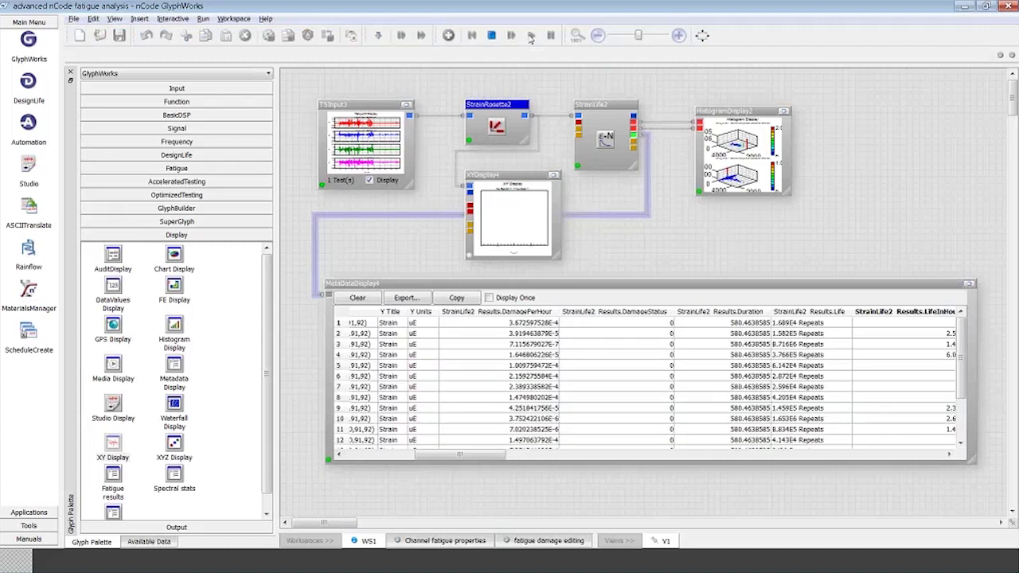
# Bring the channel titles into view in the metadata display and enlarge it downward to show more angle rows.
pyautogui.moveTo(473, 454); pyautogui.dragTo(451, 455)
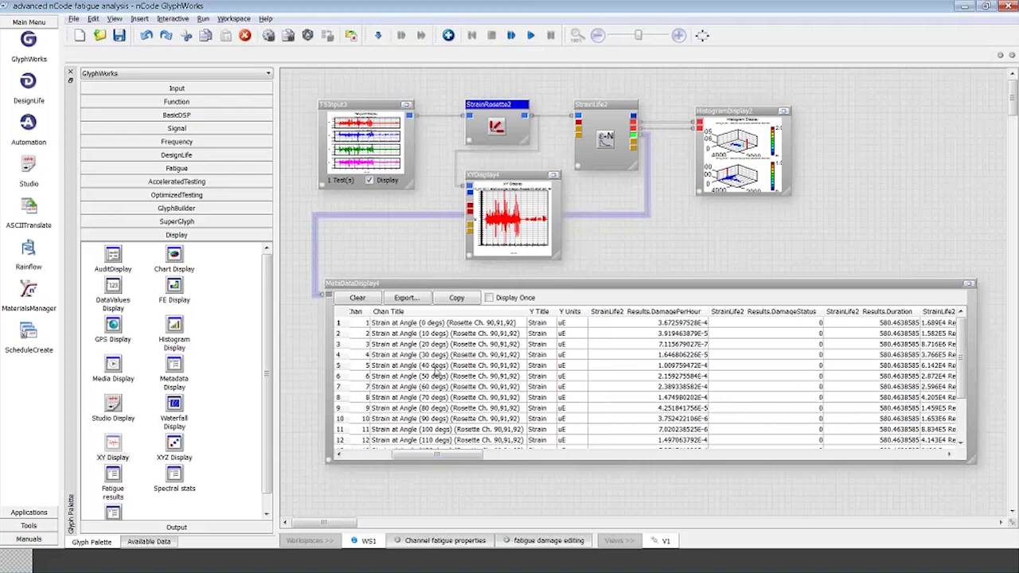
pyautogui.moveTo(973, 465); pyautogui.dragTo(979, 514)
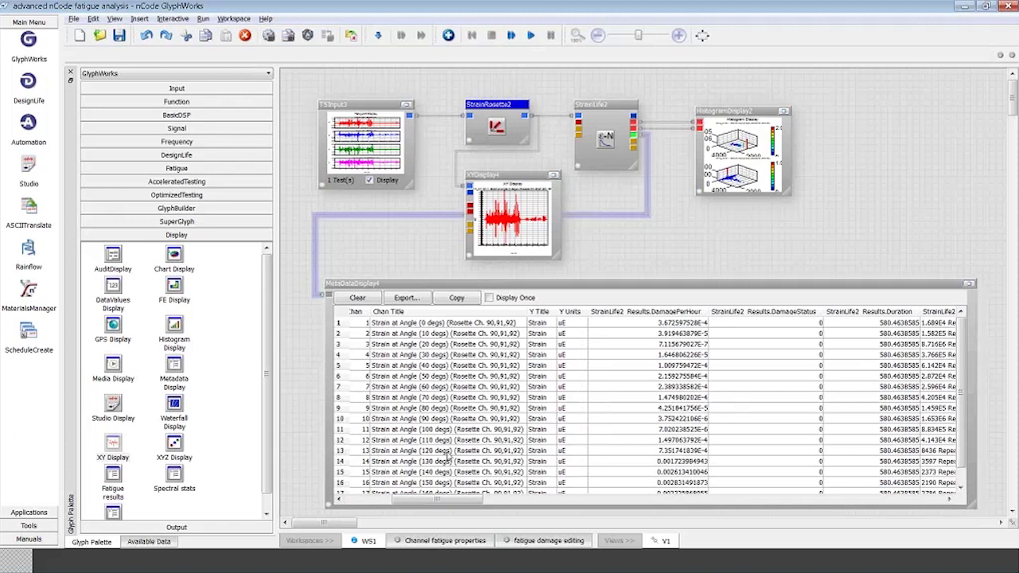
# Set the XY display of the rosette output to show four channel plots at once.
pyautogui.click(510, 184)
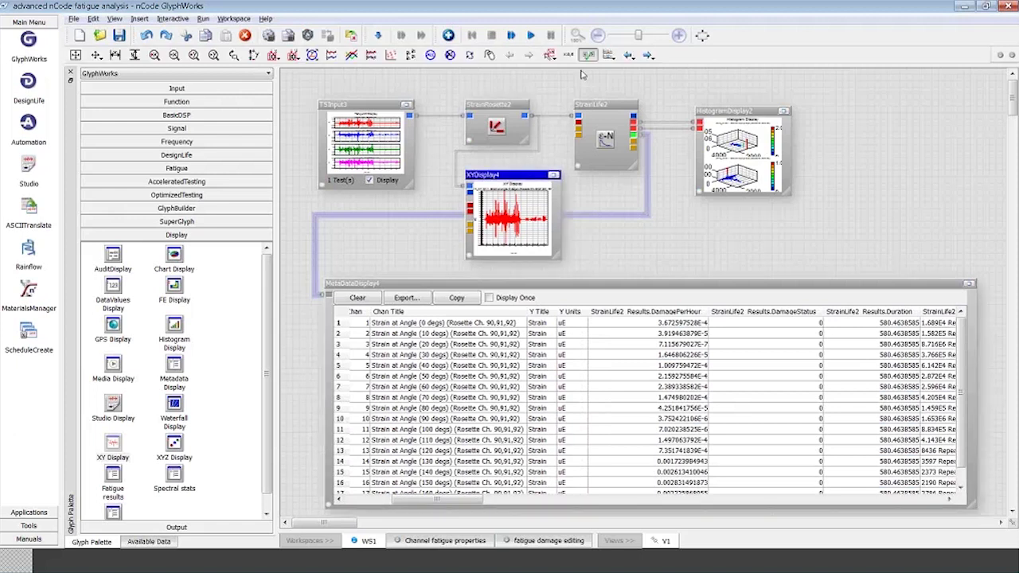
pyautogui.click(611, 54)
pyautogui.click(618, 108)
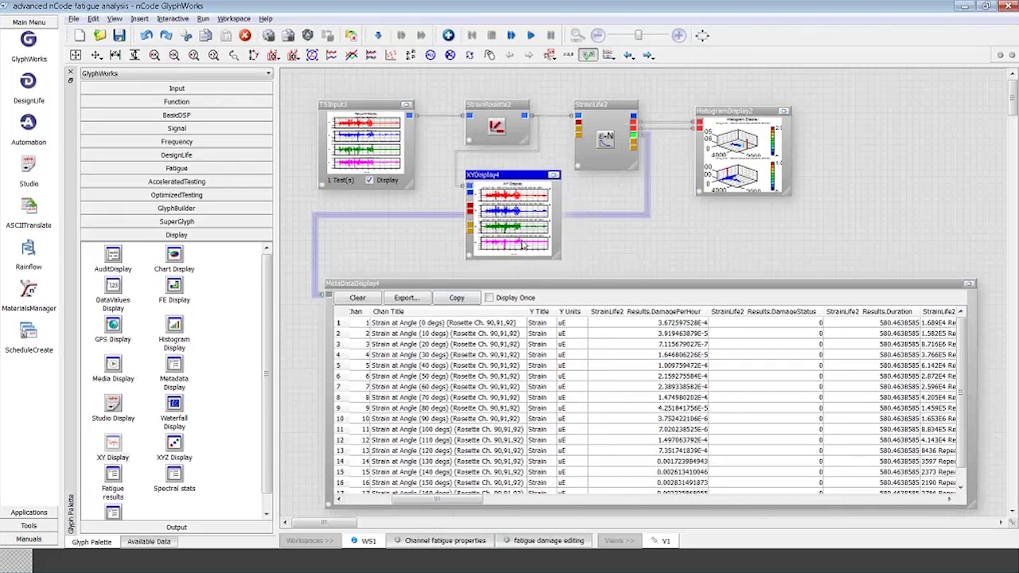
pyautogui.moveTo(523, 245)
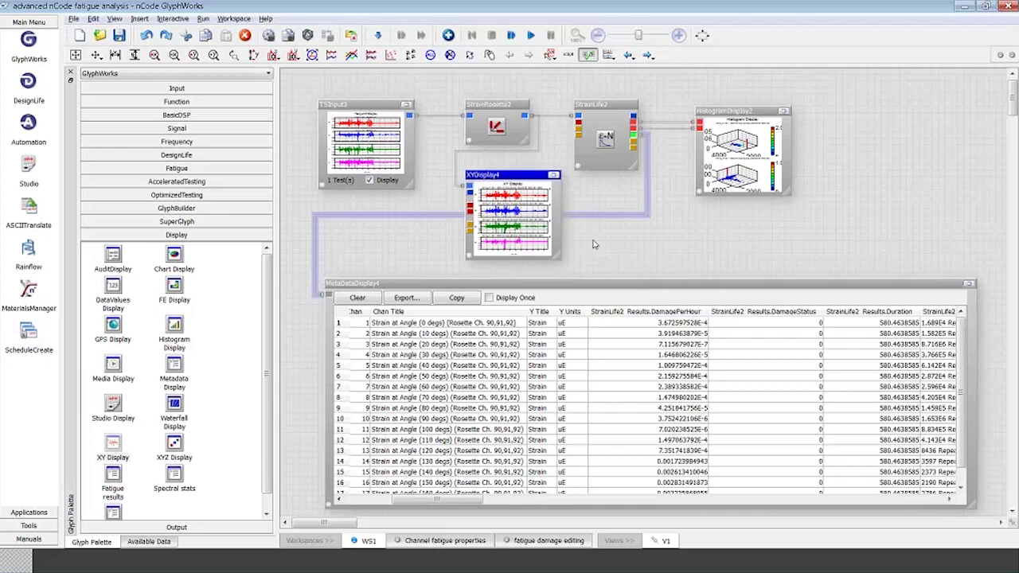
# Sort the resolved-angle results by life in repeats, shortest first, and check which angle each row belongs to.
pyautogui.moveTo(478, 500); pyautogui.dragTo(518, 500)
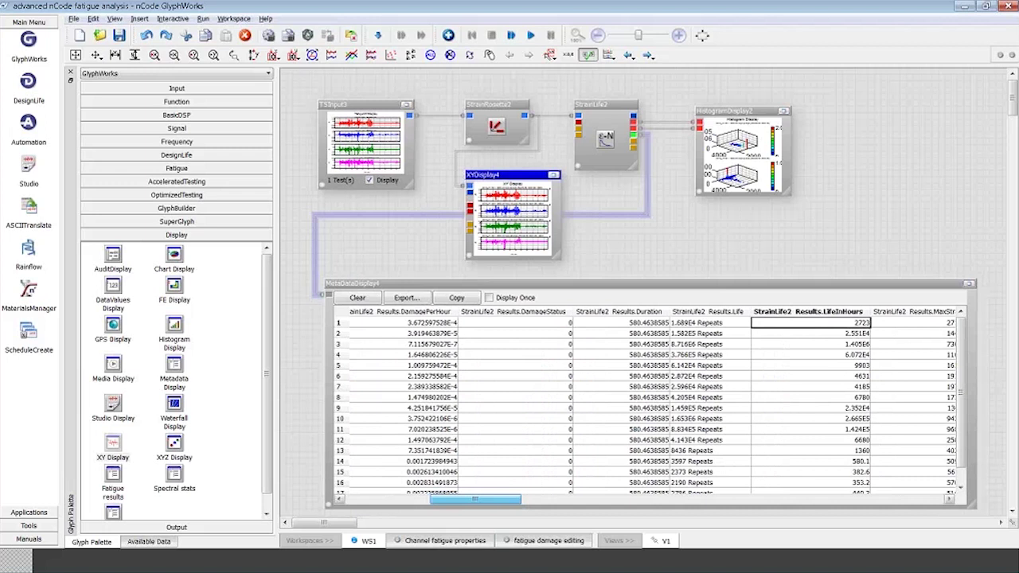
pyautogui.click(710, 323)
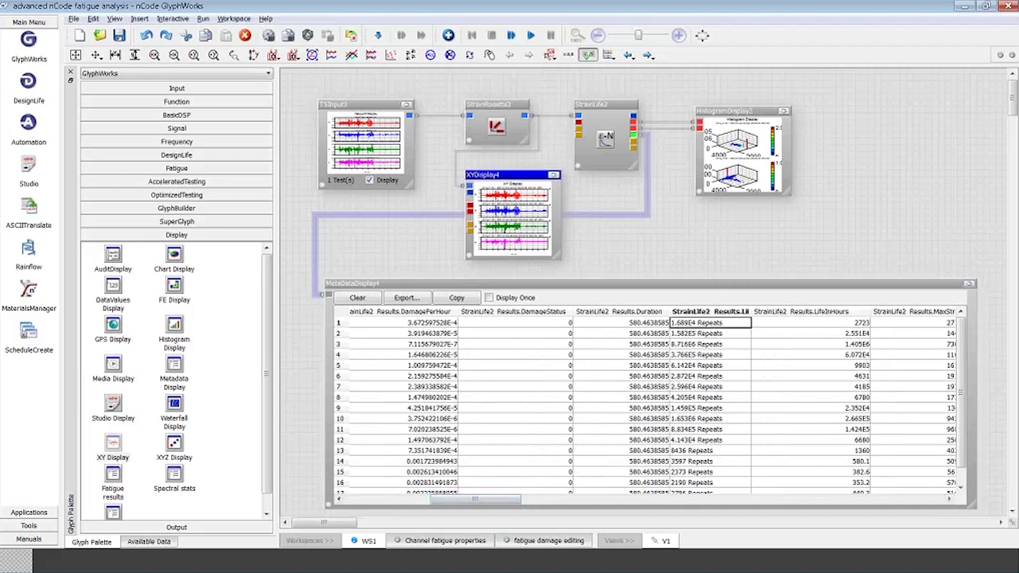
pyautogui.click(711, 312)
pyautogui.click(717, 328)
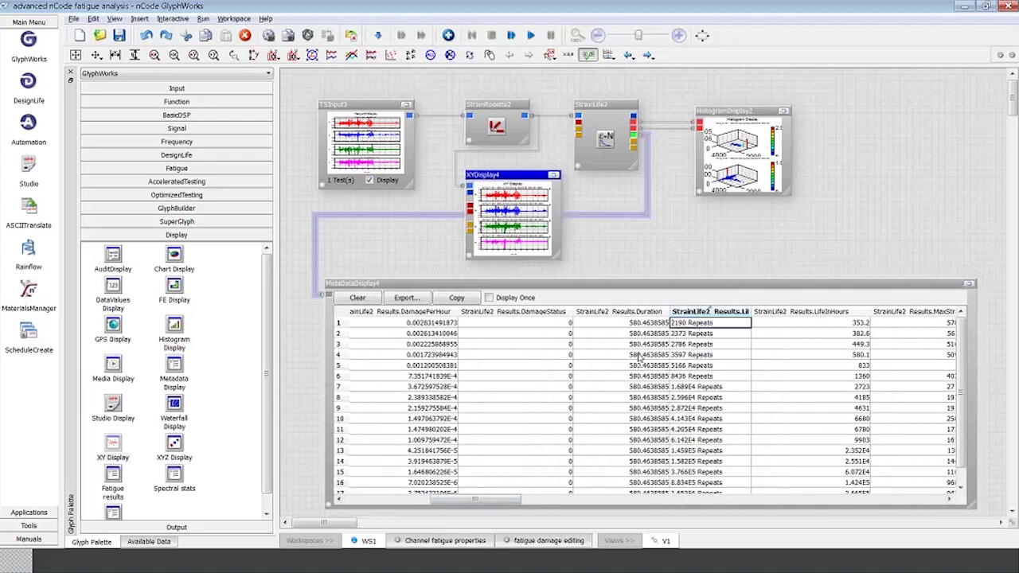
pyautogui.moveTo(491, 503); pyautogui.dragTo(435, 495)
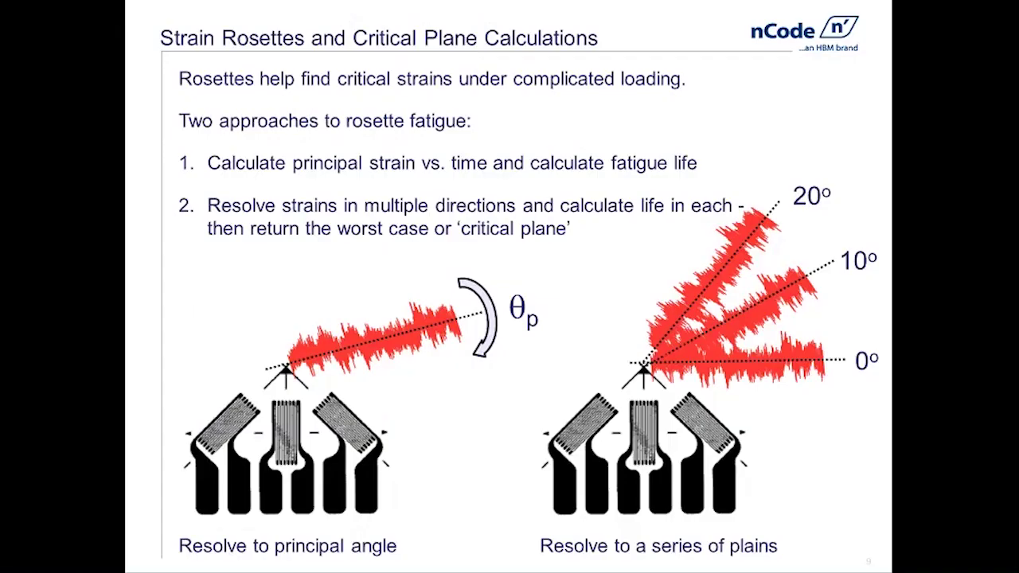
pyautogui.press('Right')
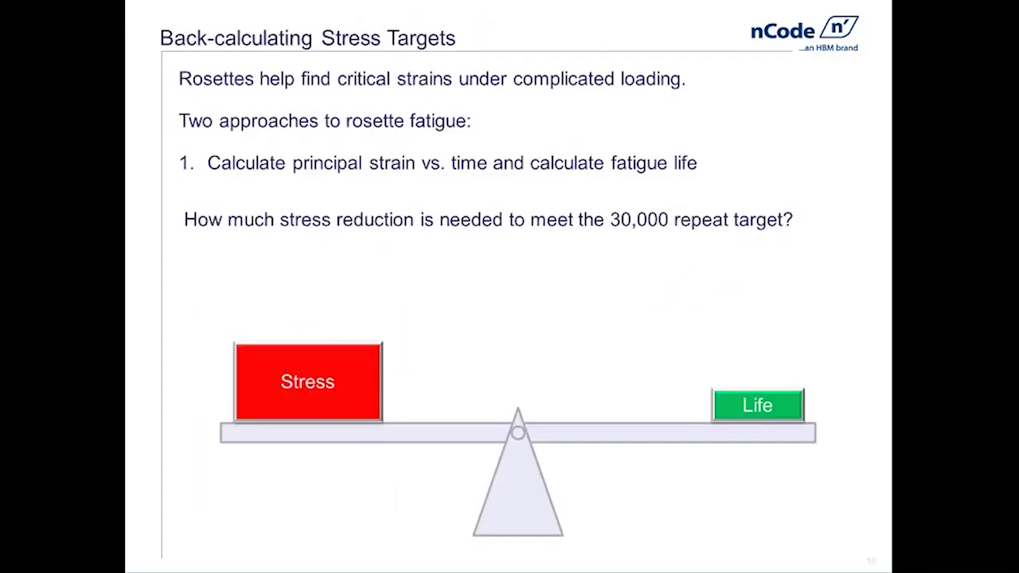
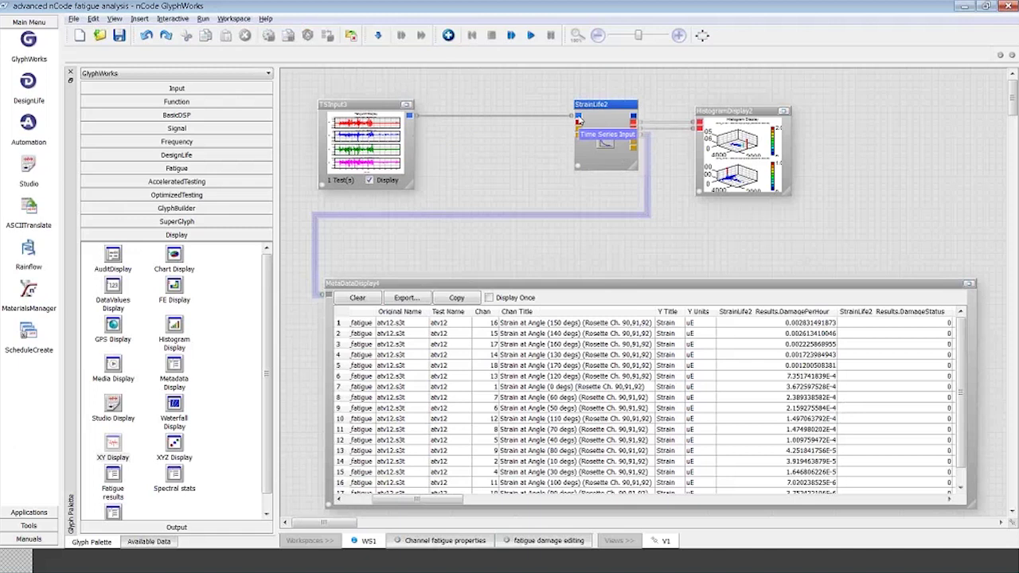
# Run the strain-life analysis directly on the time series input channels and examine each channel's life in repeats.
pyautogui.click(531, 35)
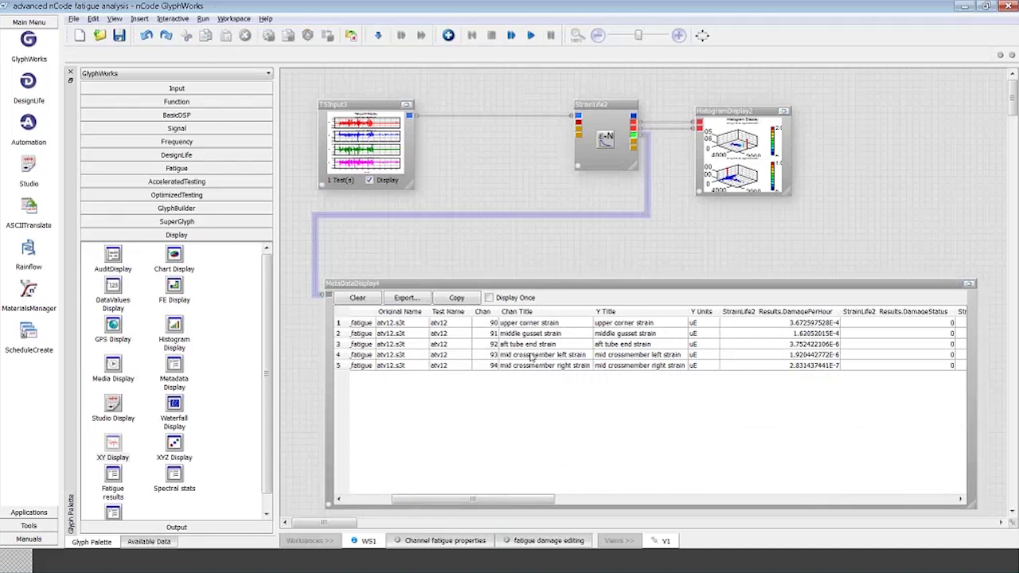
pyautogui.moveTo(546, 500); pyautogui.dragTo(621, 500)
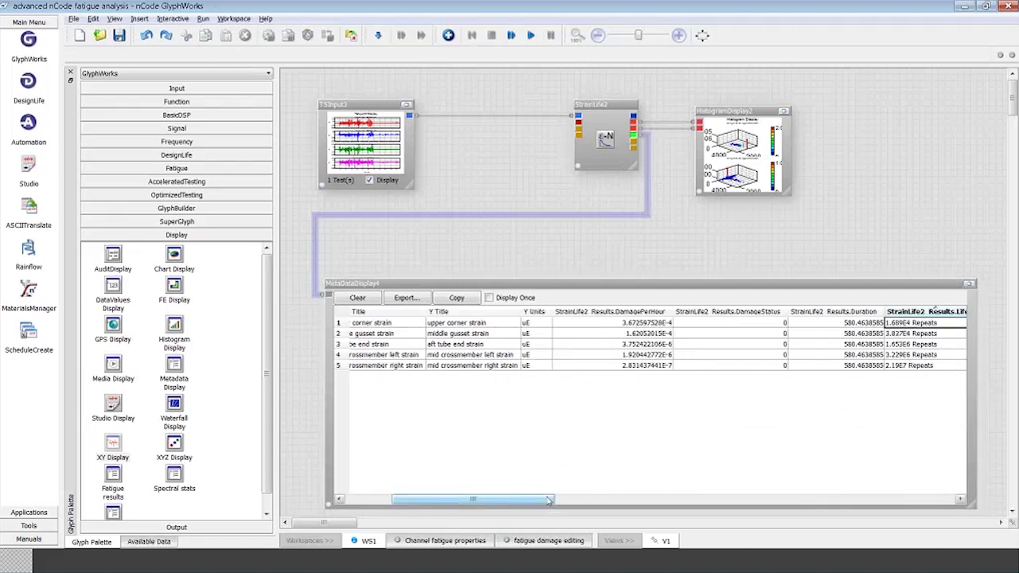
pyautogui.click(834, 323)
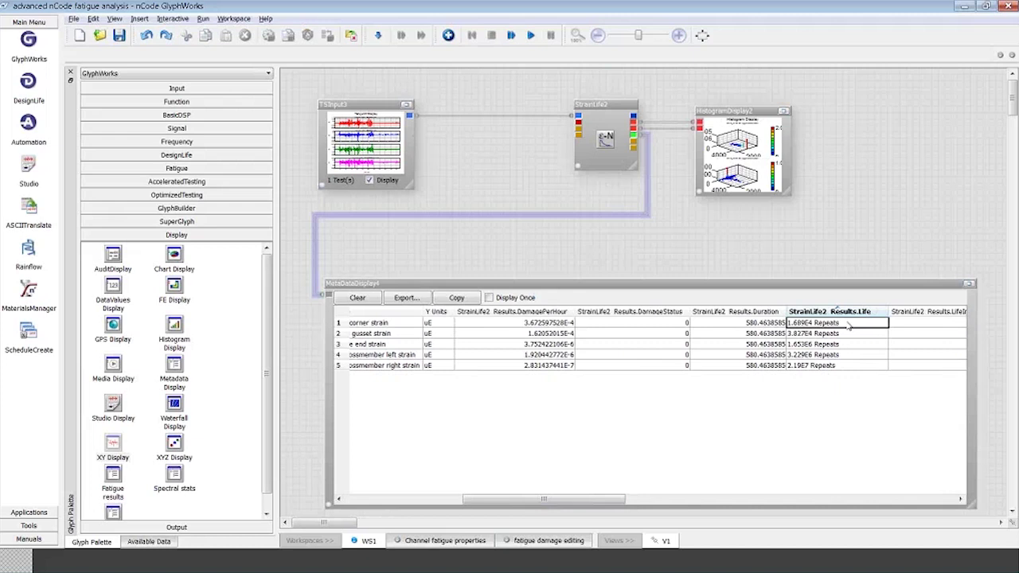
pyautogui.press('Down')
pyautogui.click(851, 355)
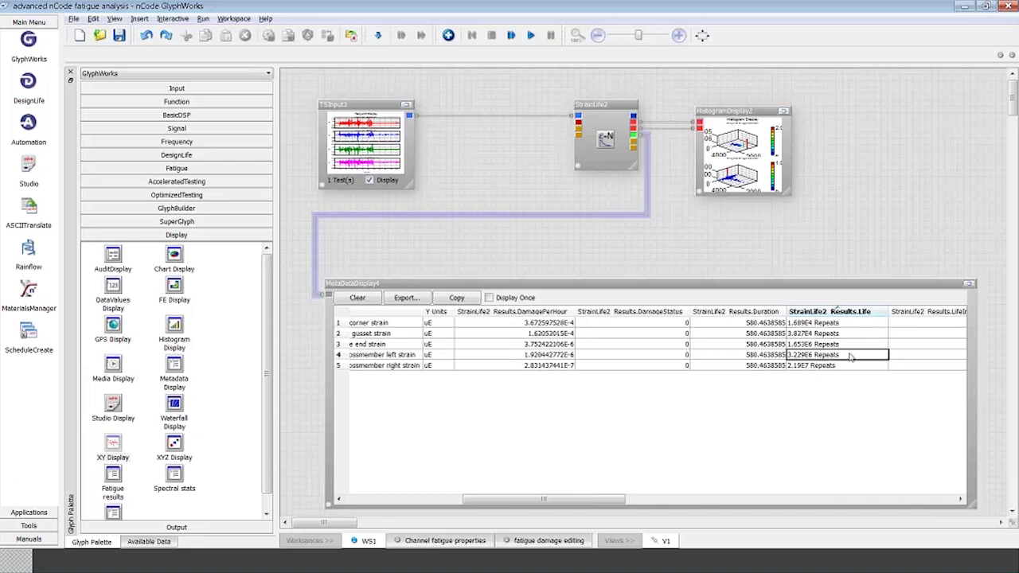
pyautogui.click(850, 367)
pyautogui.click(850, 324)
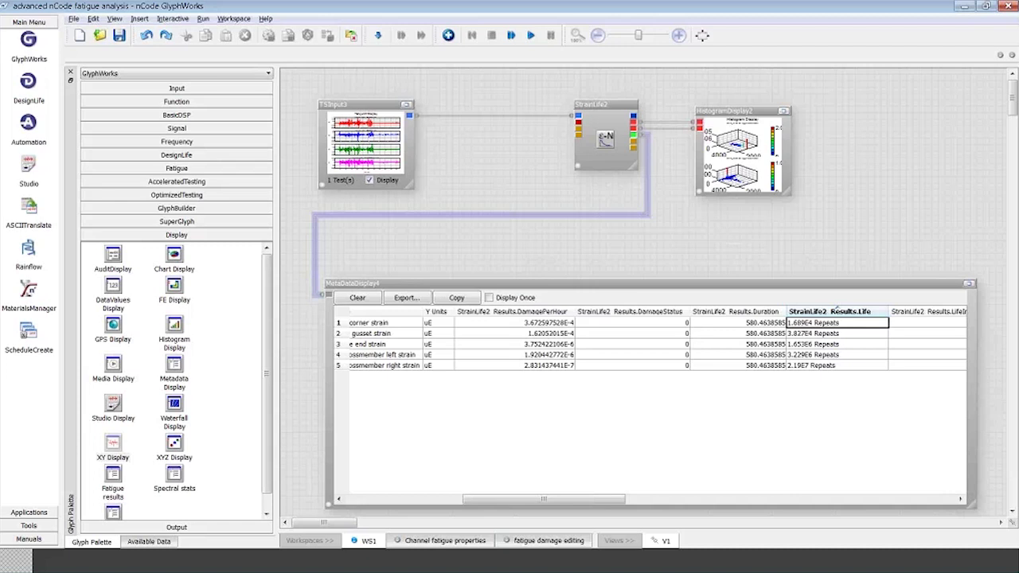
# Set the calculation mode in the StrainLife properties to ScaleFactor, enlarging the properties dialog.
pyautogui.click(593, 115)
pyautogui.rightClick(592, 115)
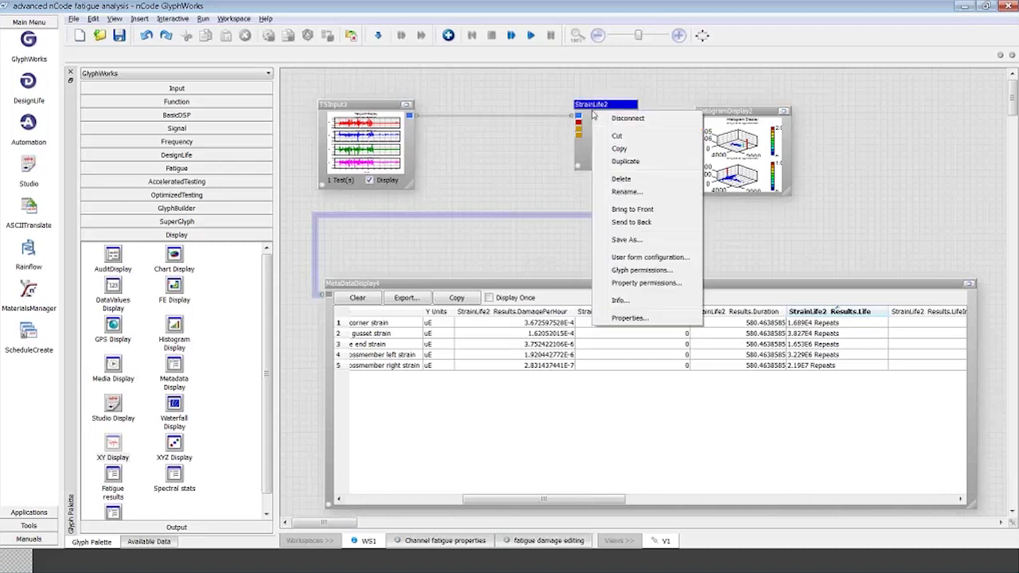
pyautogui.click(619, 315)
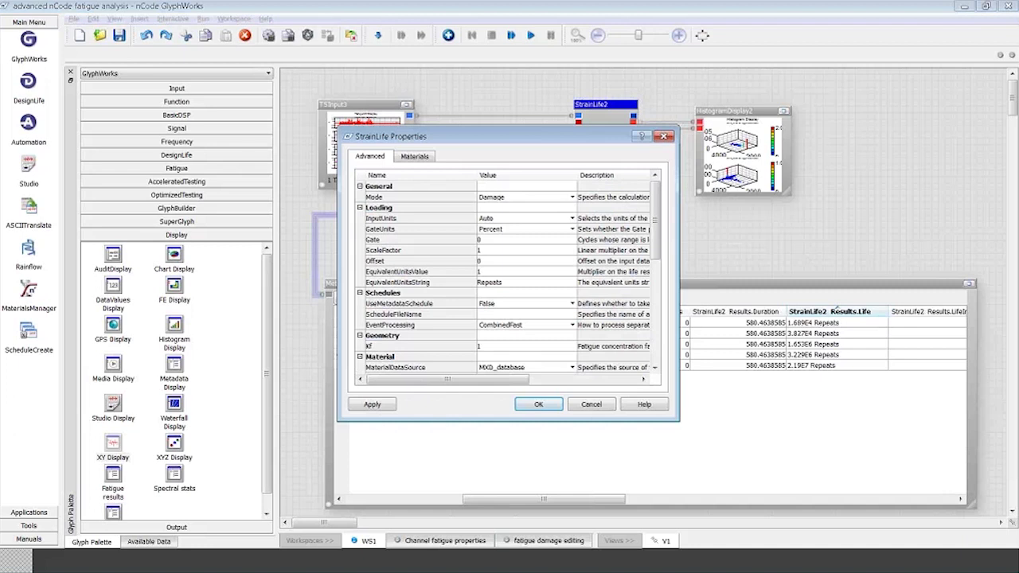
pyautogui.moveTo(677, 419); pyautogui.dragTo(750, 486)
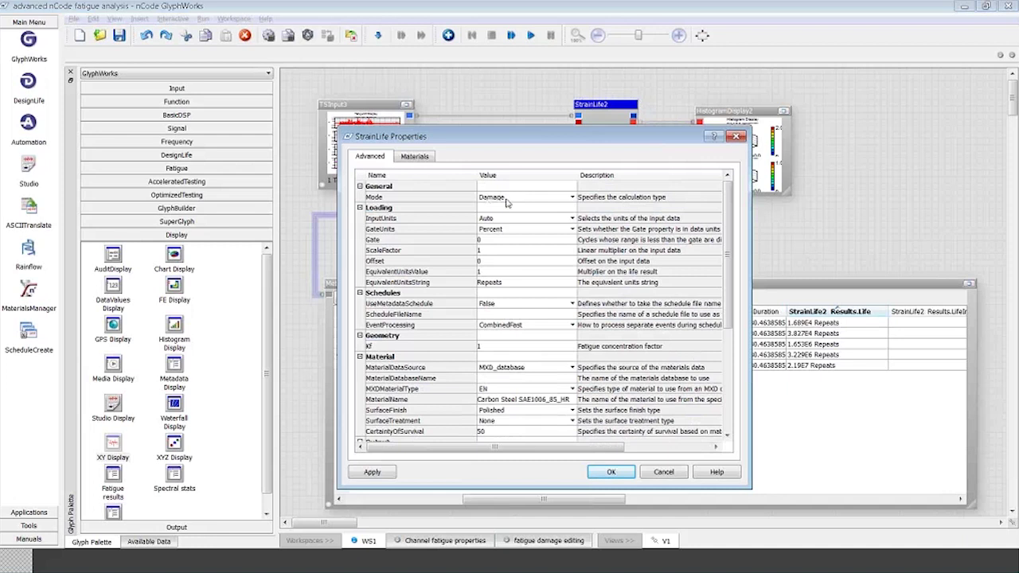
pyautogui.click(572, 197)
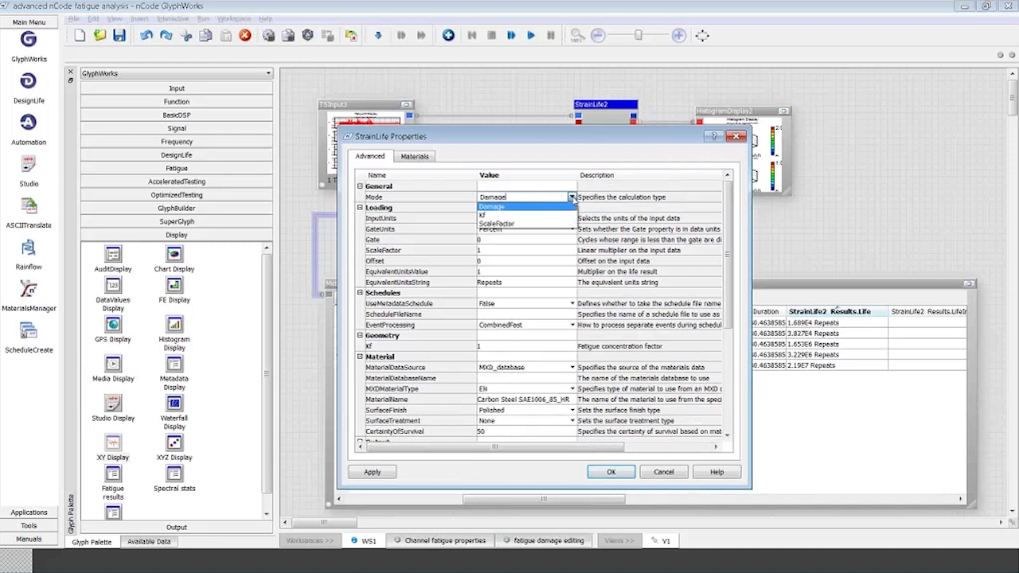
pyautogui.click(516, 226)
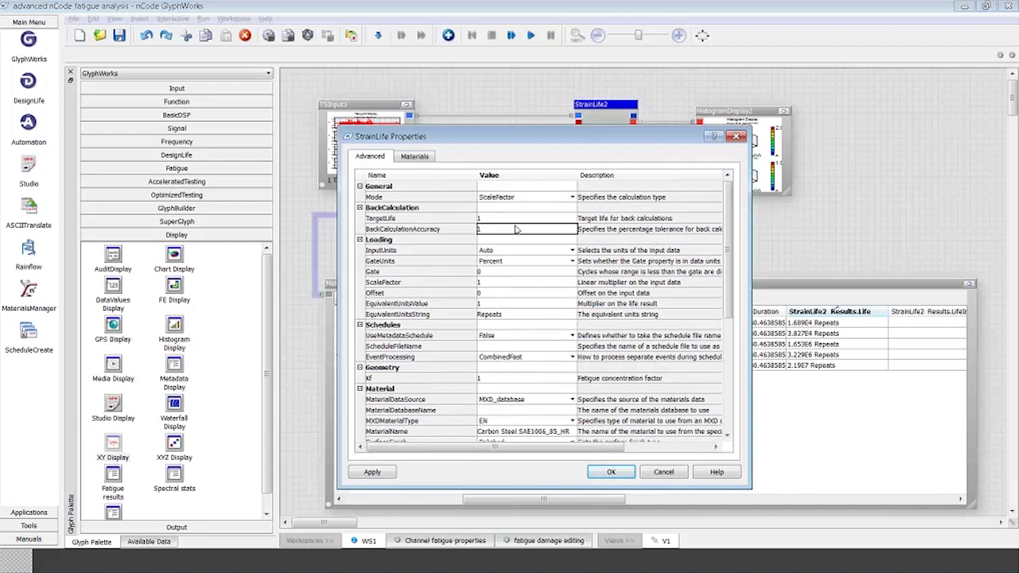
# Set the back-calculation TargetLife to 30000 and accept the StrainLife properties.
pyautogui.click(481, 222)
pyautogui.write('5')
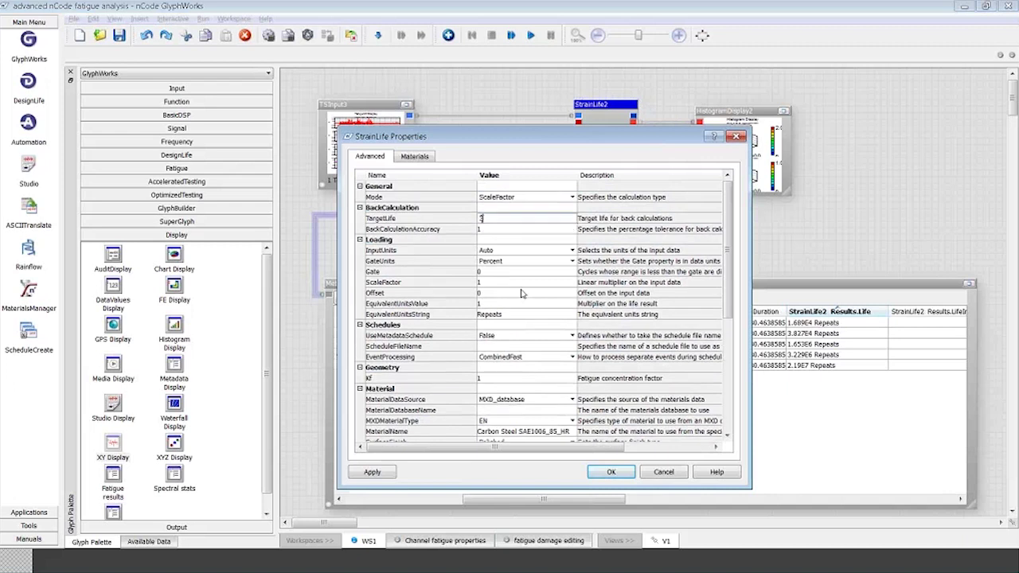
pyautogui.write('0000')
pyautogui.write('3')
pyautogui.click(515, 230)
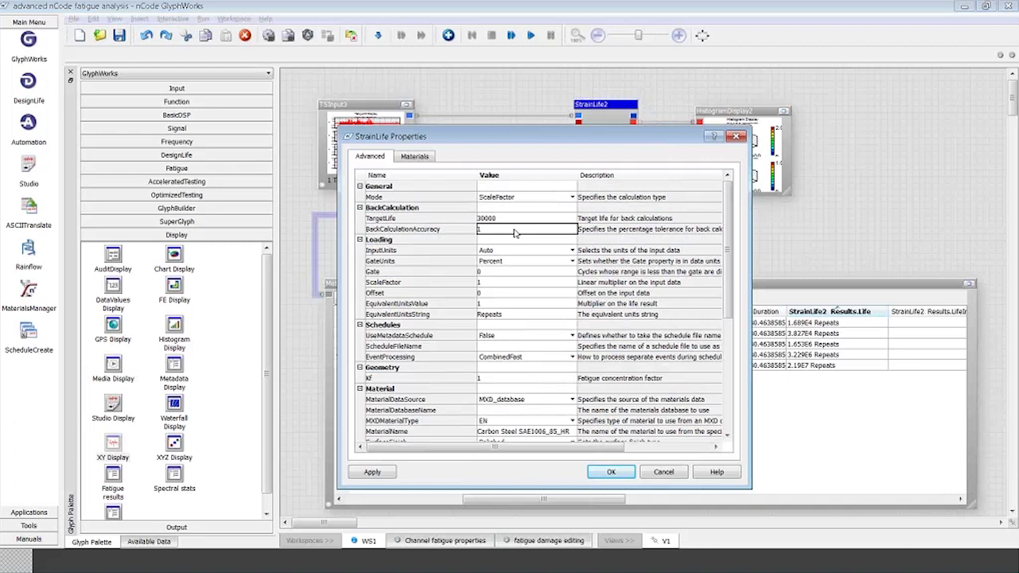
pyautogui.click(613, 473)
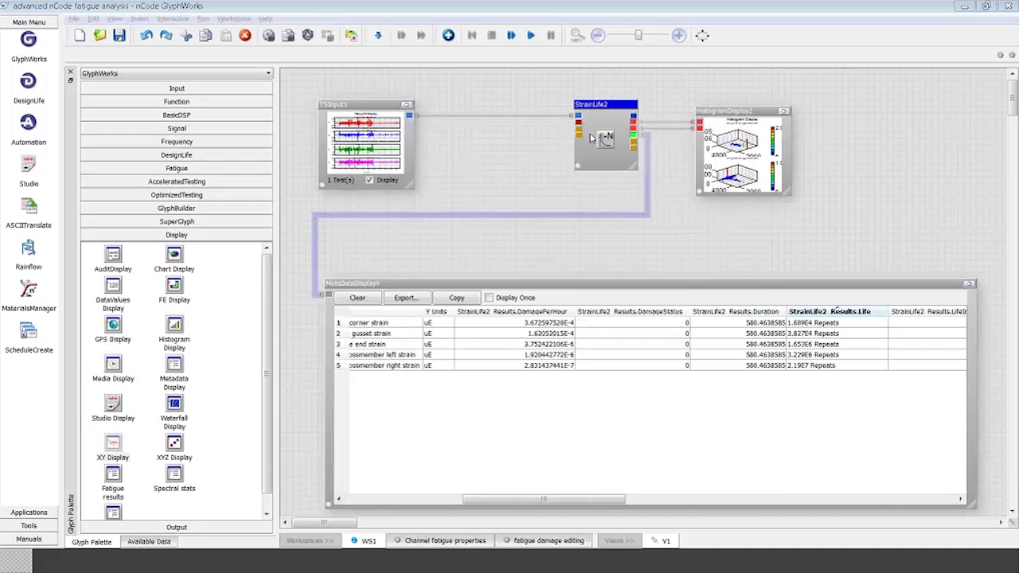
# Run the scale factor back-calculation and examine the ScaleFactor results in the metadata table.
pyautogui.click(531, 36)
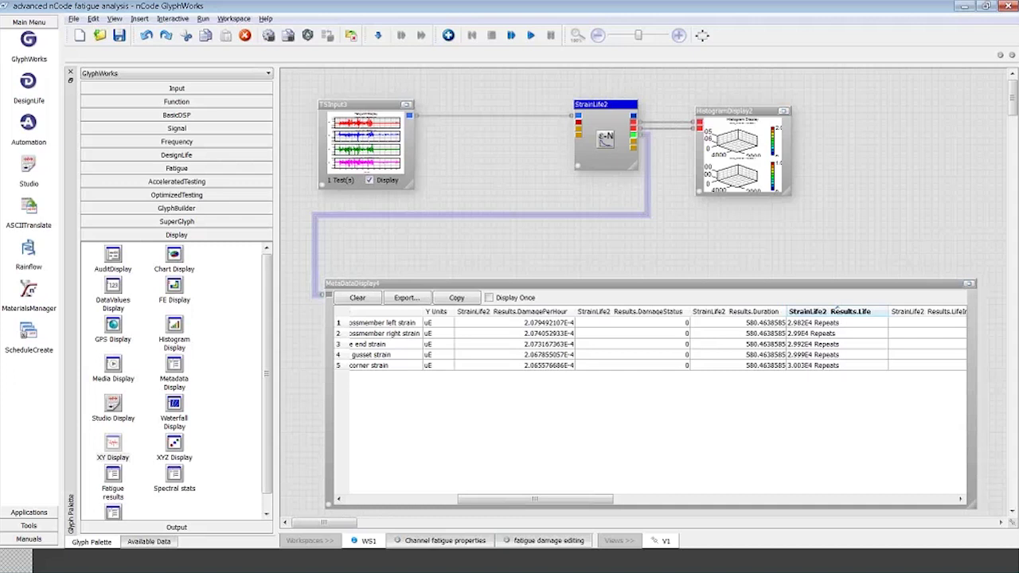
pyautogui.moveTo(567, 500); pyautogui.dragTo(914, 501)
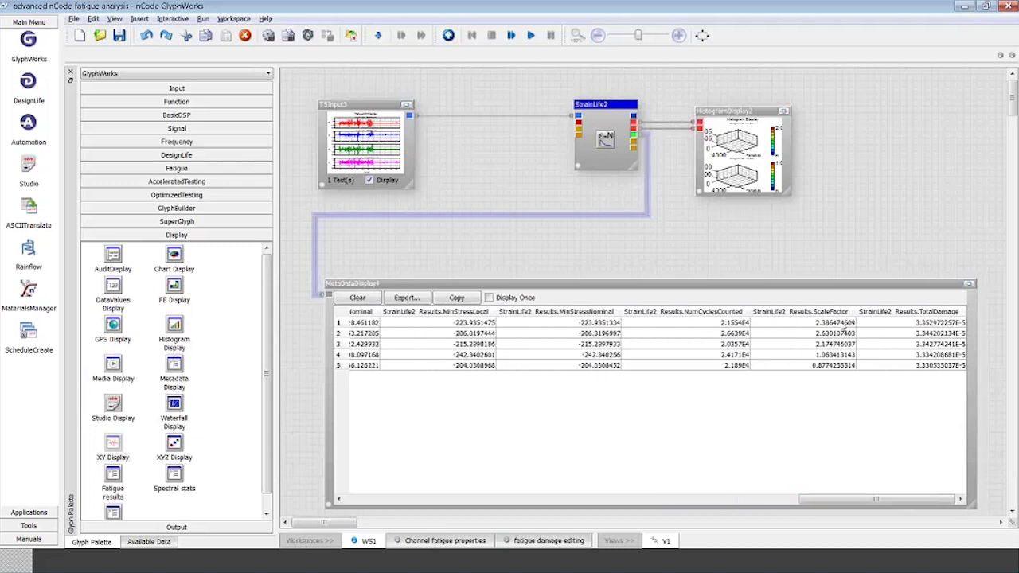
pyautogui.click(843, 332)
pyautogui.click(842, 344)
# Sort the back-calculation results by channel number and review the scale factor of each channel.
pyautogui.moveTo(880, 499); pyautogui.dragTo(465, 499)
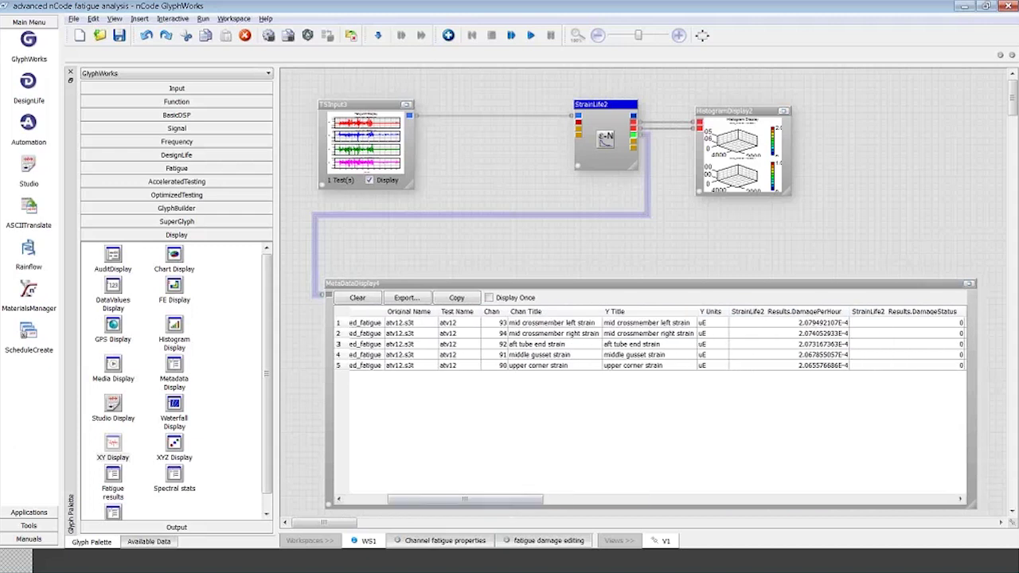
pyautogui.click(491, 311)
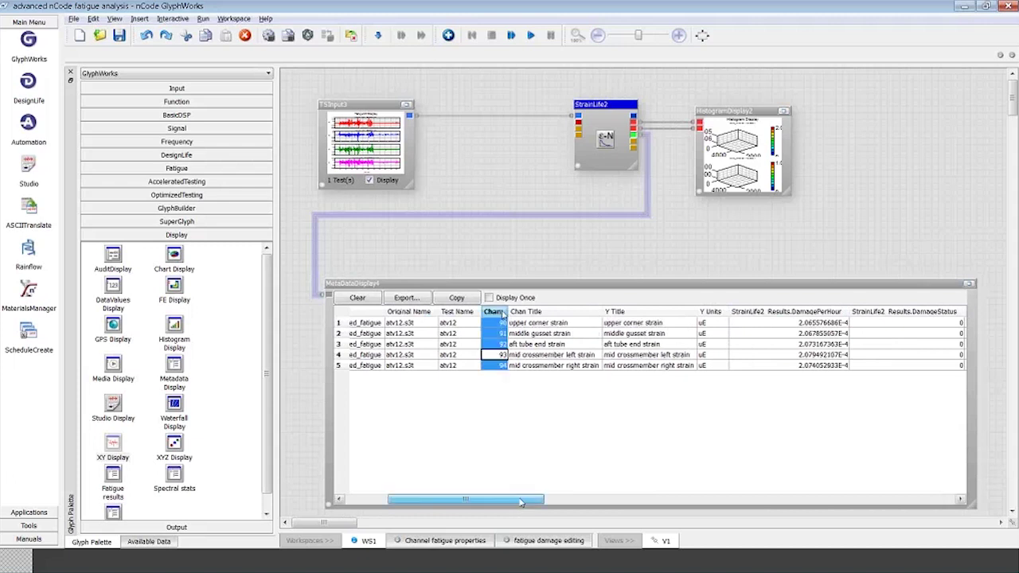
pyautogui.moveTo(521, 503); pyautogui.dragTo(932, 502)
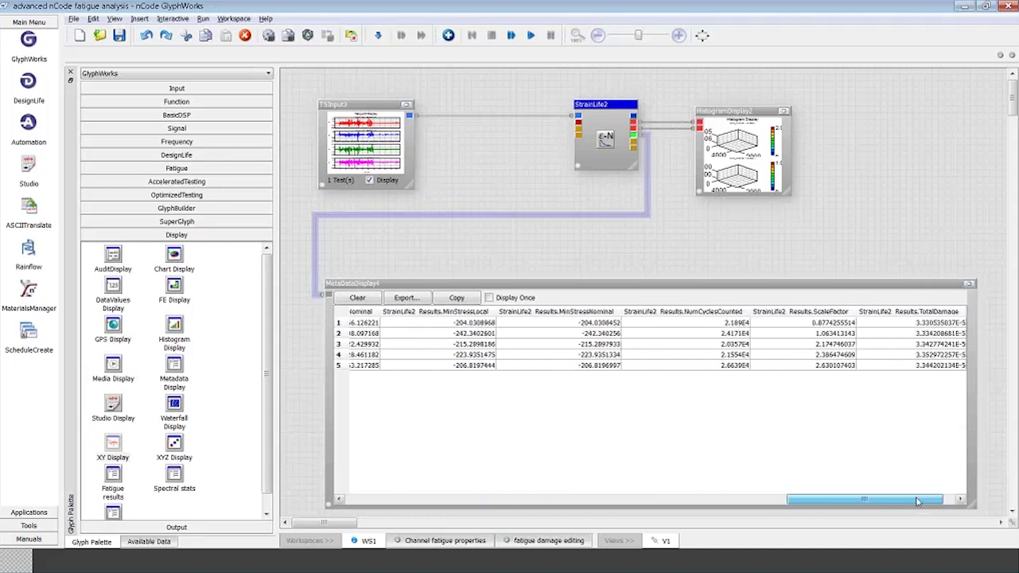
# Compare the ScaleFactor results of the individual channels in the metadata table.
pyautogui.click(828, 322)
pyautogui.click(835, 344)
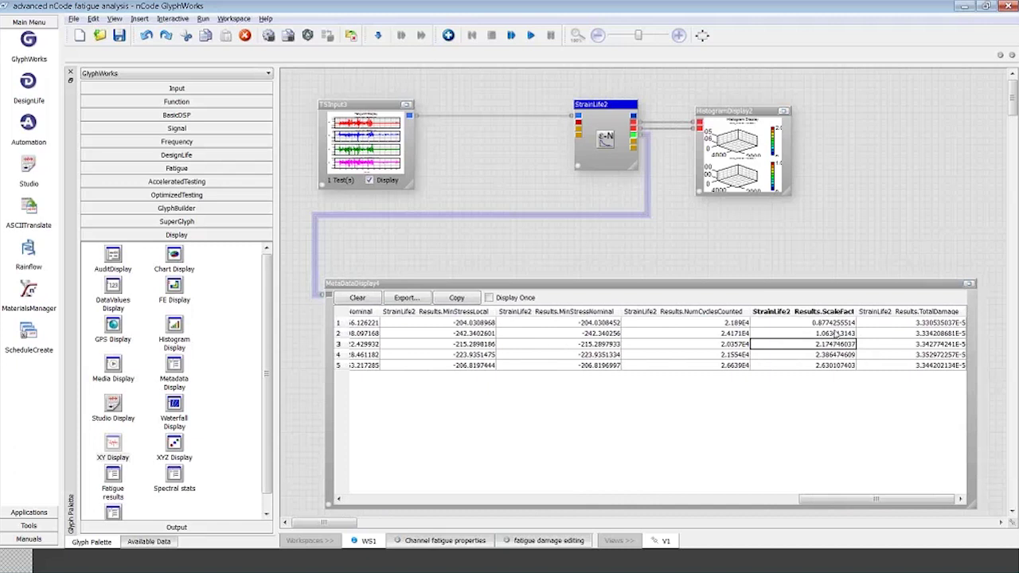
pyautogui.press('Up')
pyautogui.press('Up')
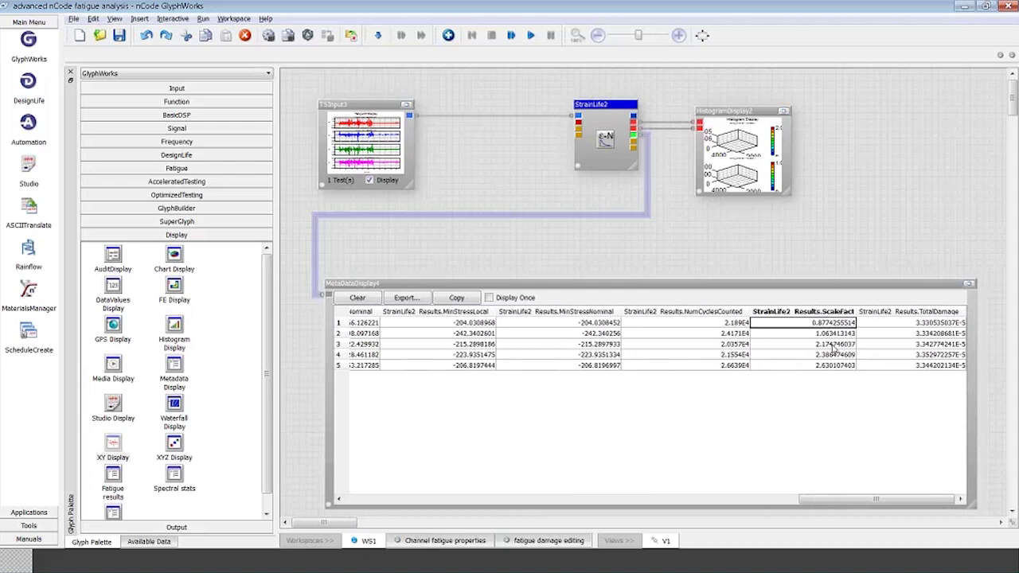
pyautogui.click(840, 354)
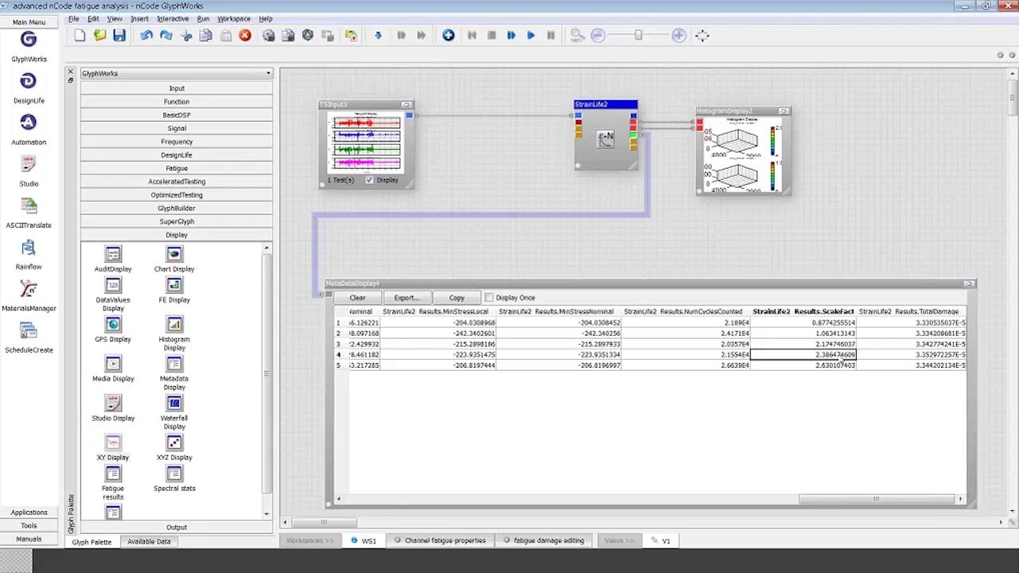
# Review the calculation mode options in the StrainLife properties and leave them without changing anything.
pyautogui.rightClick(607, 117)
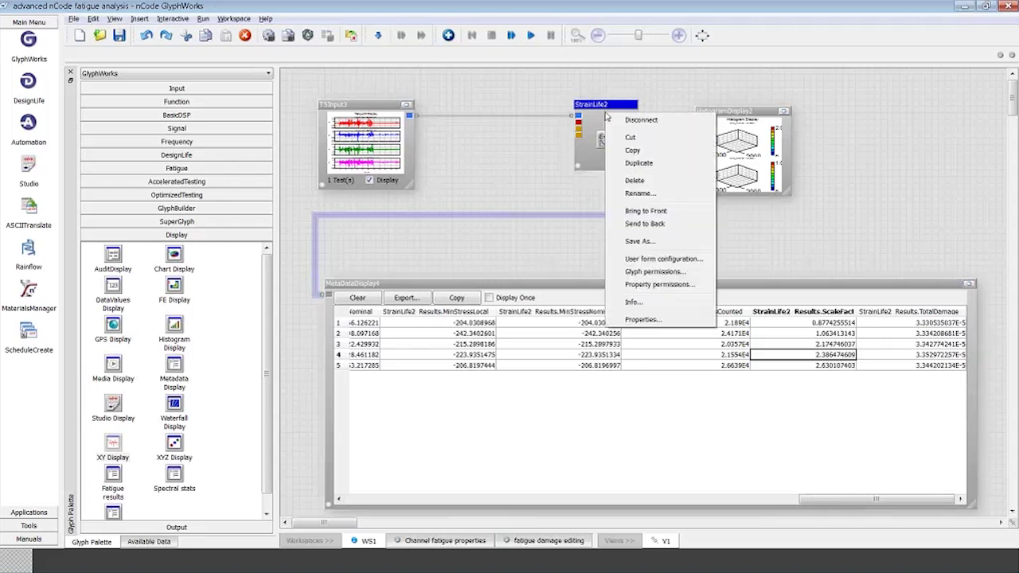
pyautogui.click(643, 320)
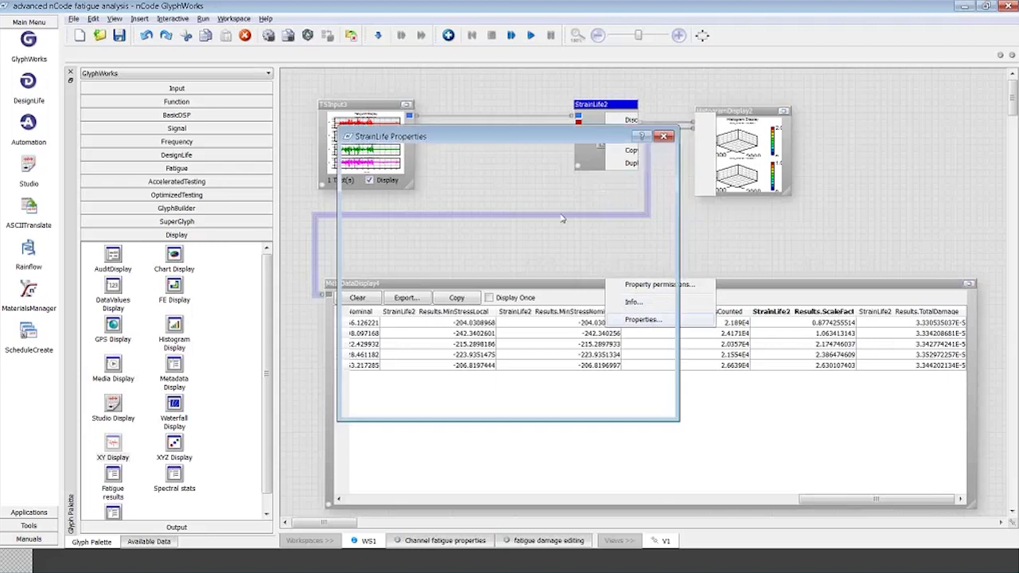
pyautogui.click(531, 197)
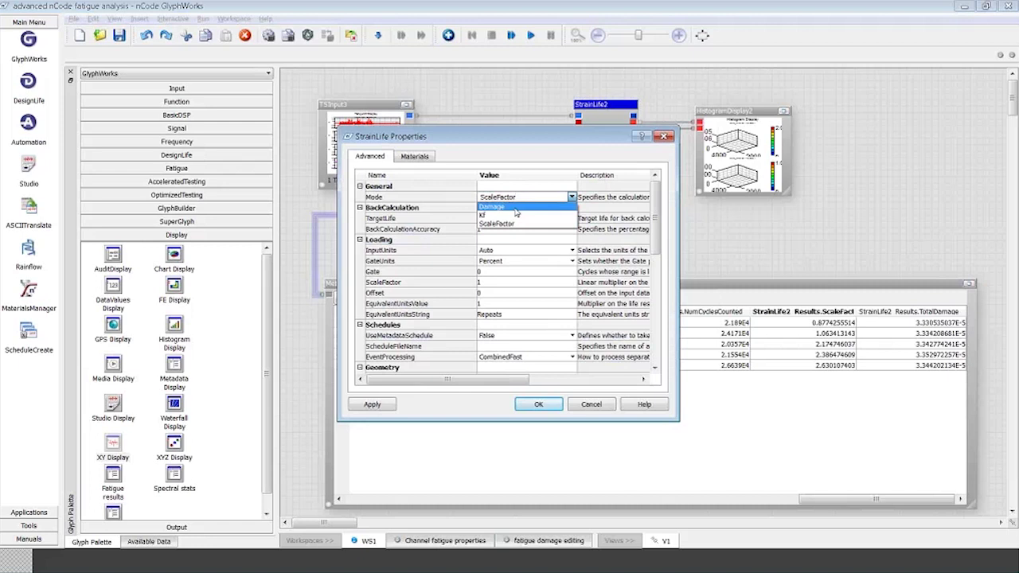
pyautogui.click(528, 168)
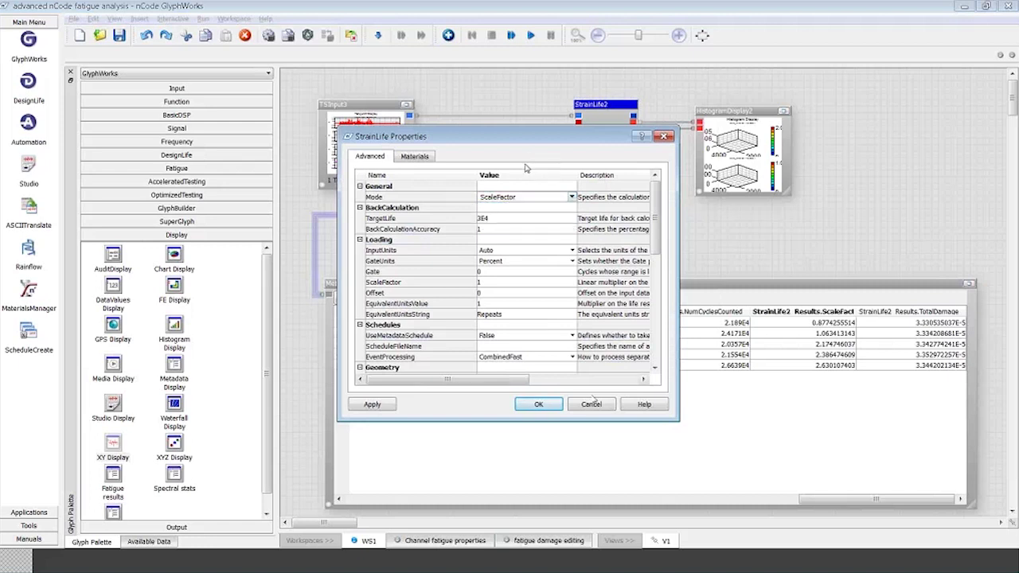
pyautogui.click(592, 404)
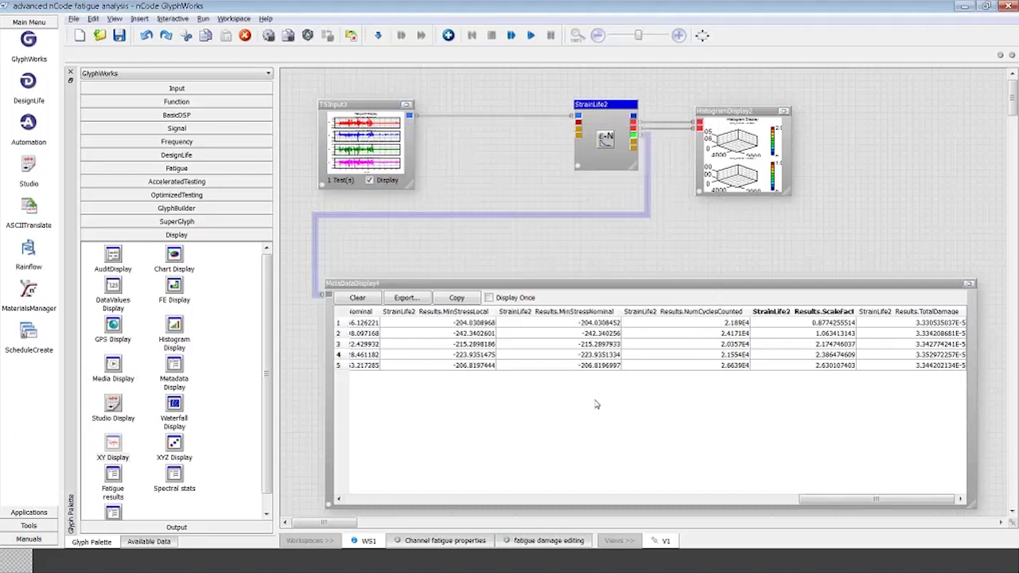
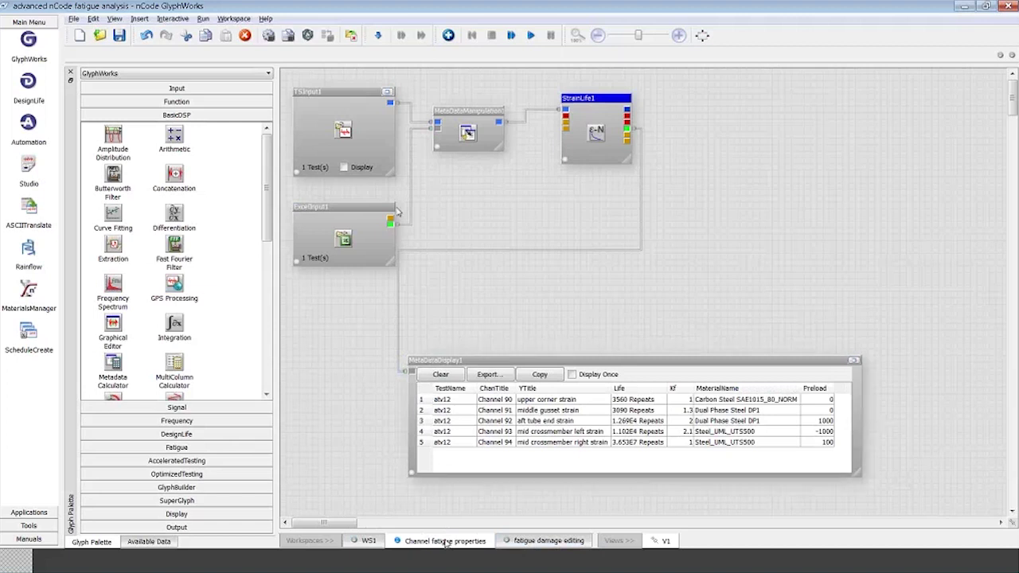
# Load the file fatigue metadata for glyphworks.xls into the ExcelInput glyph and show the signals in the TSInput glyph.
pyautogui.rightClick(363, 162)
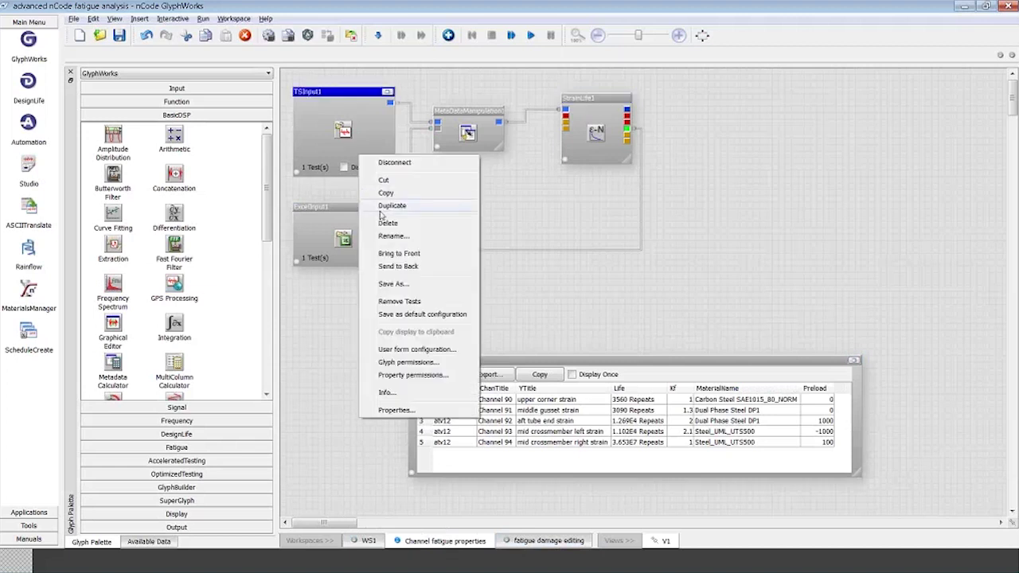
pyautogui.press('Escape')
pyautogui.click(351, 35)
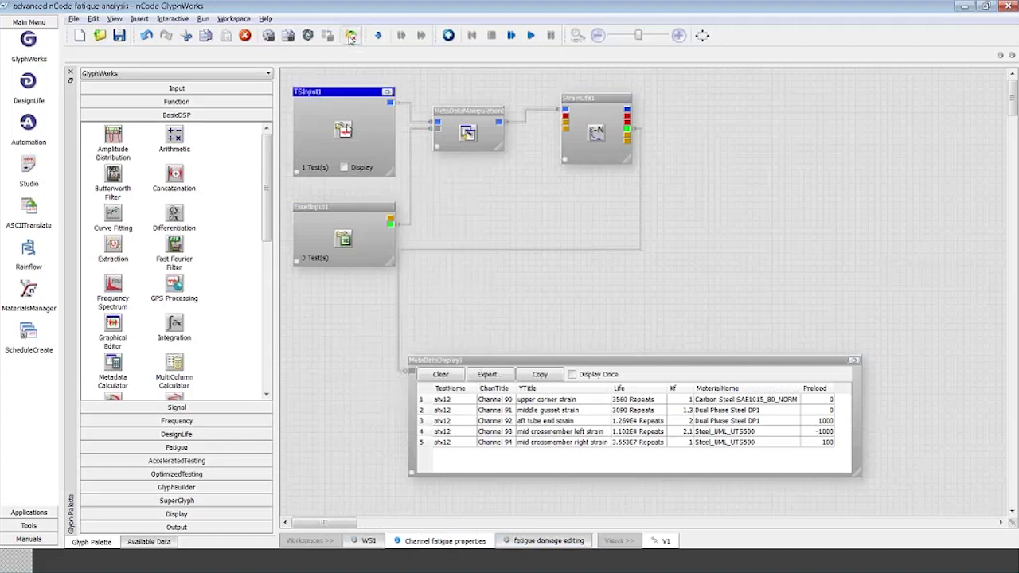
pyautogui.click(149, 131)
pyautogui.click(153, 131)
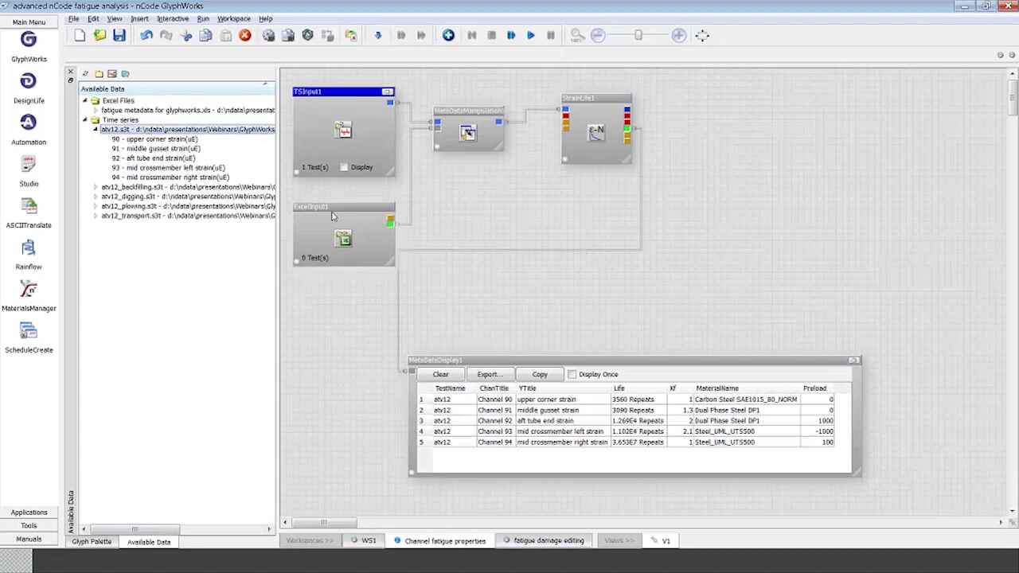
pyautogui.click(179, 112)
pyautogui.moveTo(180, 114); pyautogui.dragTo(325, 231)
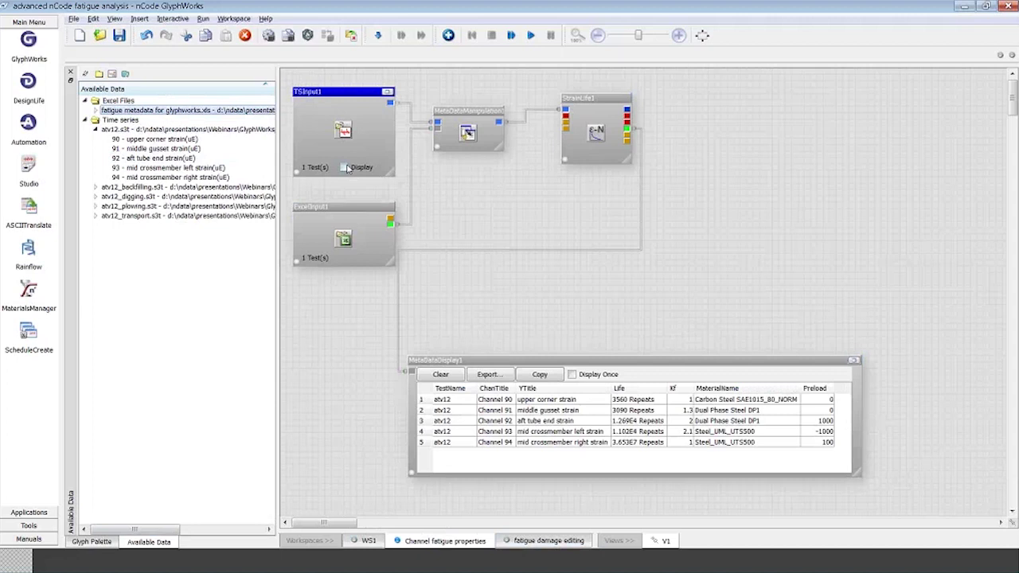
pyautogui.click(344, 167)
# Examine the channel metadata cell range and table options in the ExcelInput properties, leaving them without changes.
pyautogui.click(328, 232)
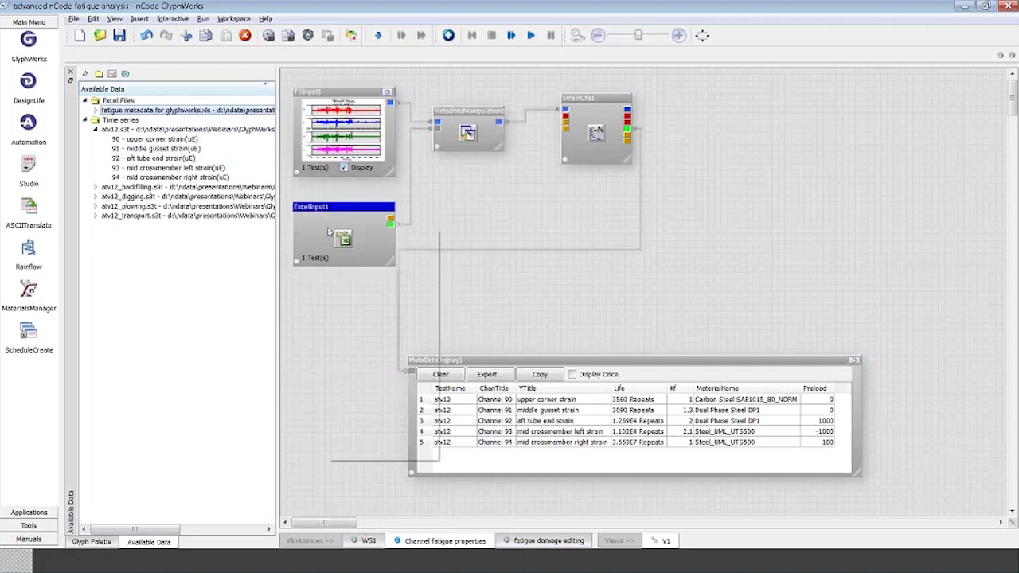
pyautogui.rightClick(328, 232)
pyautogui.click(365, 452)
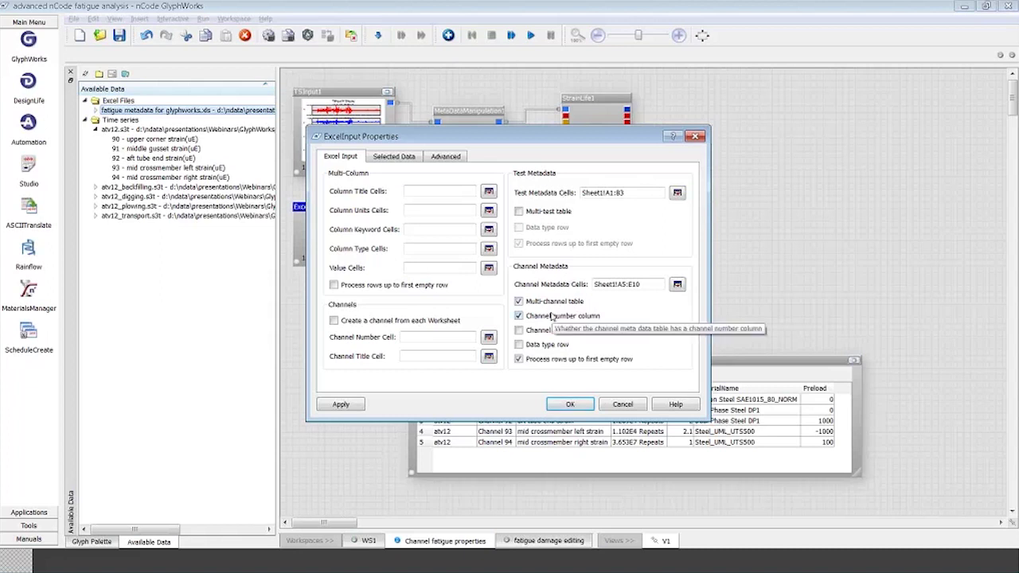
pyautogui.click(678, 285)
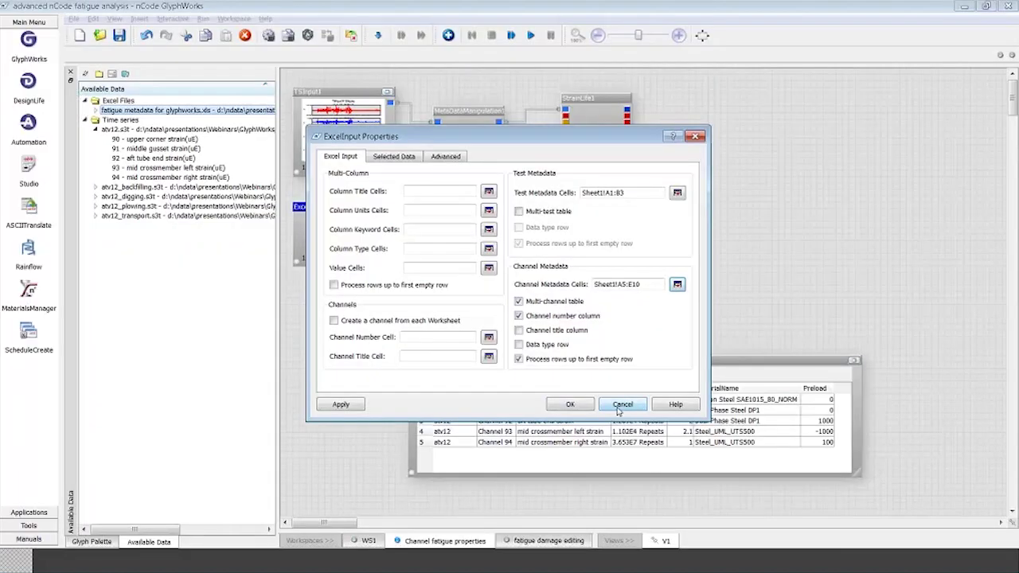
pyautogui.click(682, 467)
# Run the channel fatigue process and move the metadata results table closer beneath the StrainLife glyph.
pyautogui.click(532, 35)
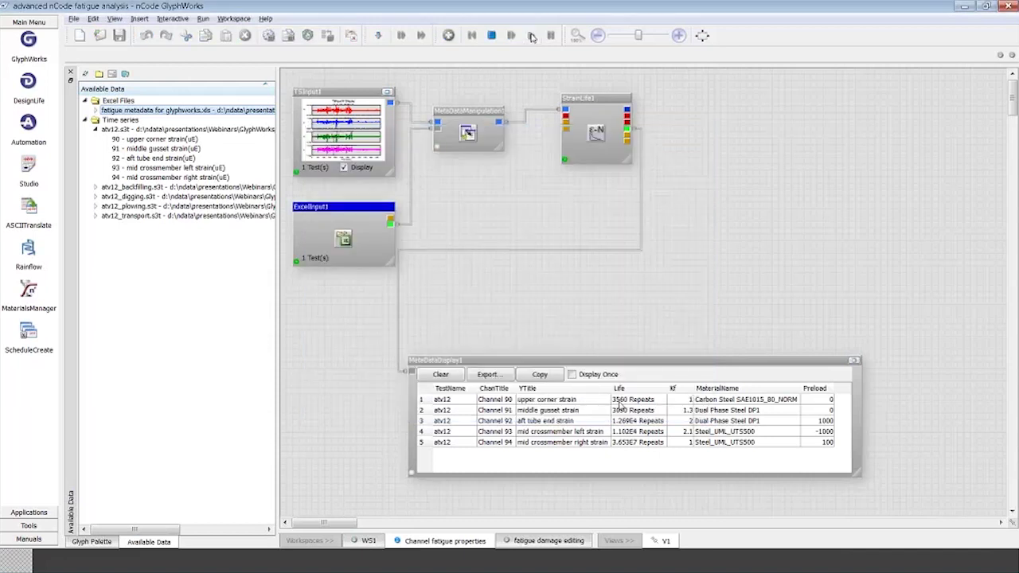
pyautogui.click(578, 108)
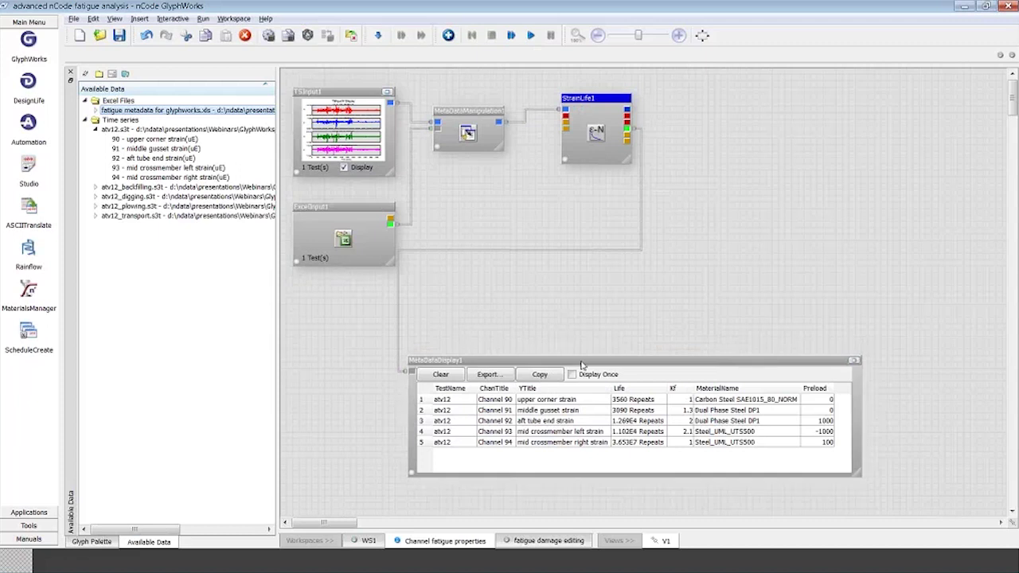
pyautogui.moveTo(581, 365); pyautogui.dragTo(625, 308)
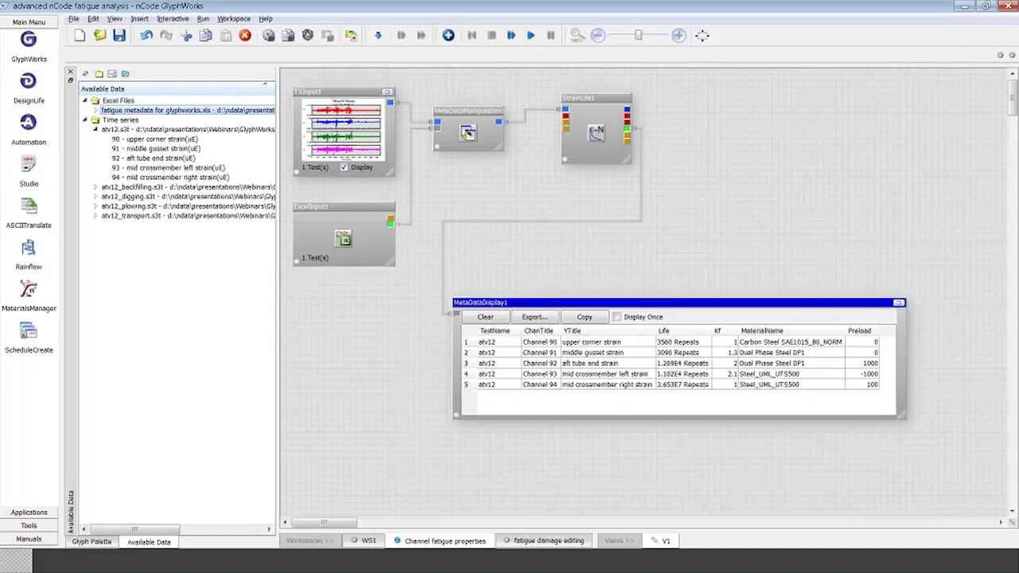
# Trace the flow through the glyphs and check how Offset, Kf and MaterialName reference ExcelInput in the StrainLife properties, without changing them.
pyautogui.click(346, 96)
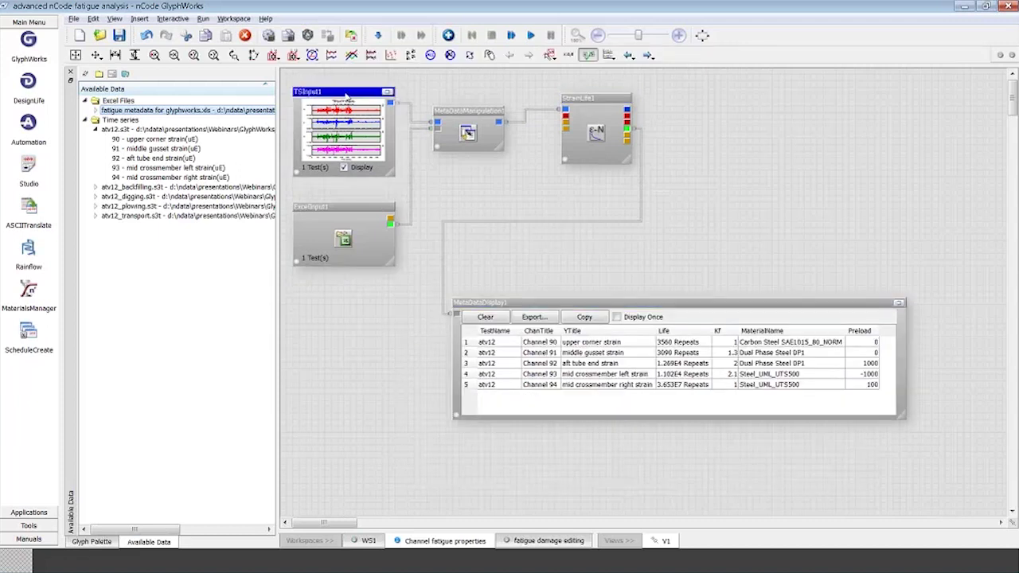
pyautogui.click(467, 120)
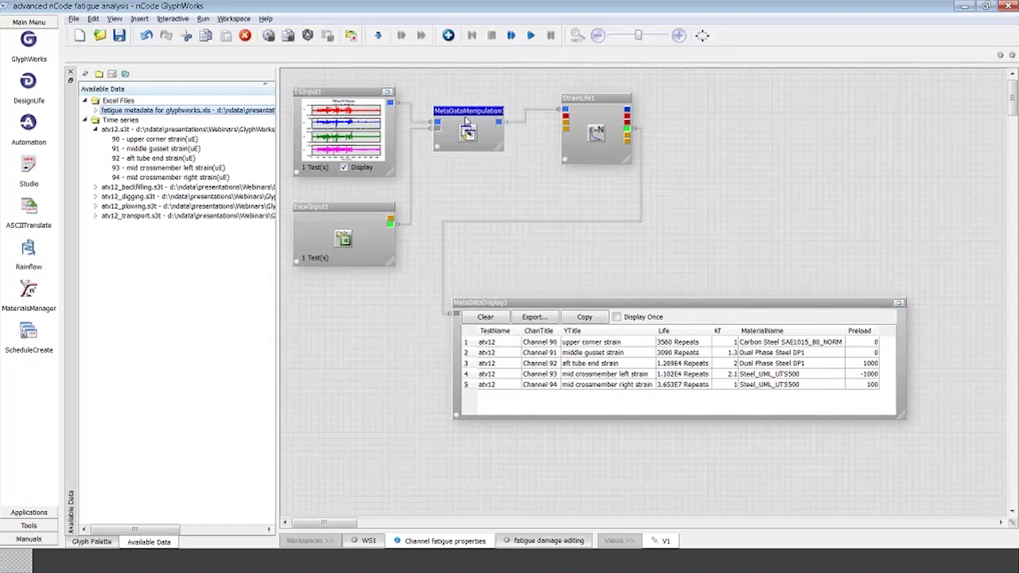
pyautogui.click(596, 100)
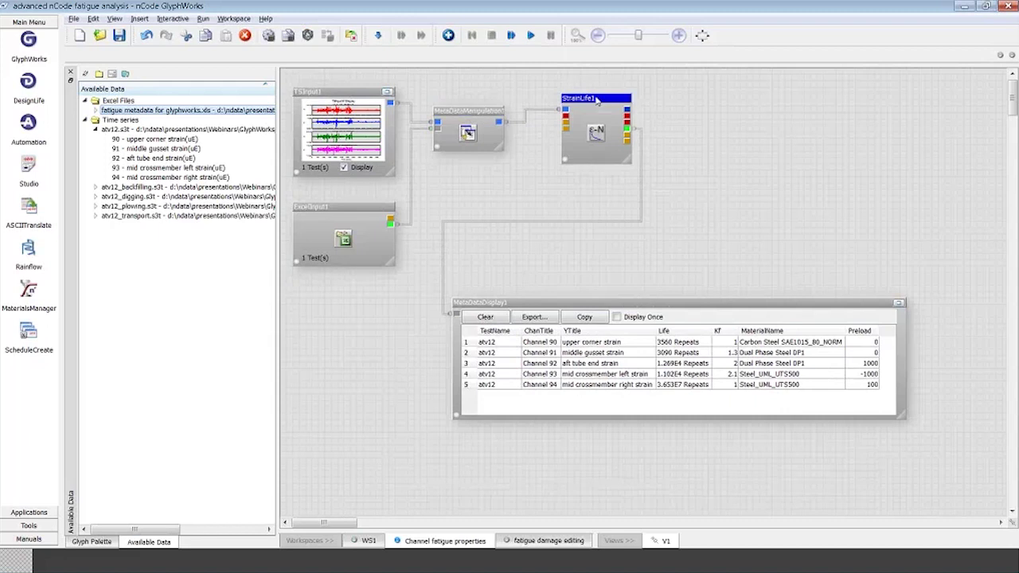
pyautogui.rightClick(597, 99)
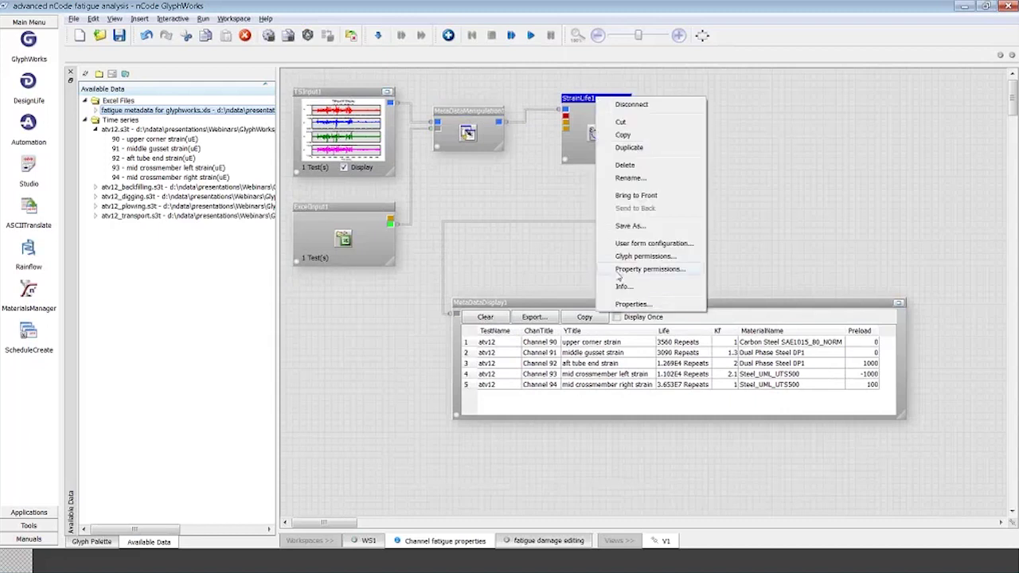
pyautogui.click(630, 304)
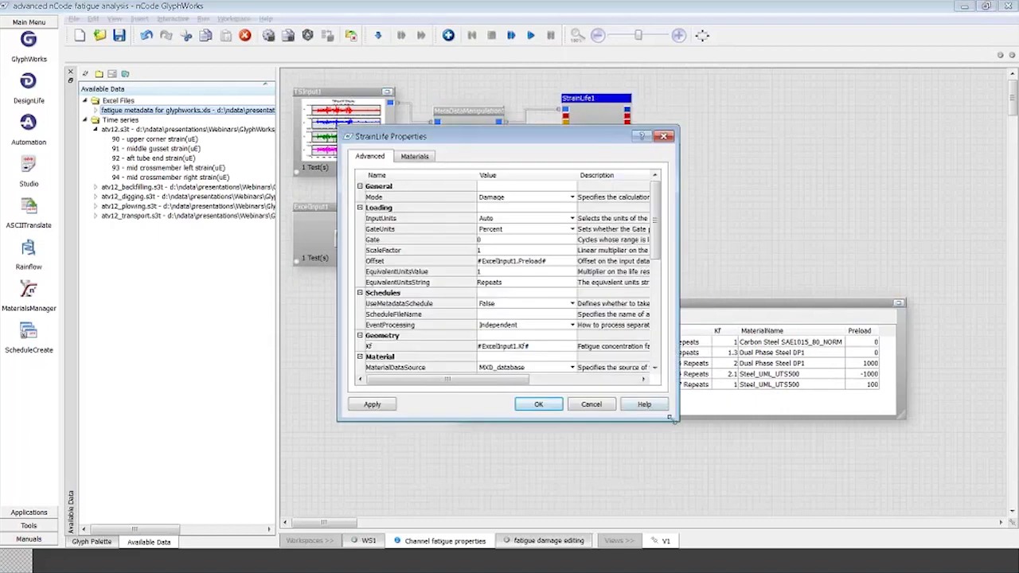
pyautogui.moveTo(672, 419); pyautogui.dragTo(750, 462)
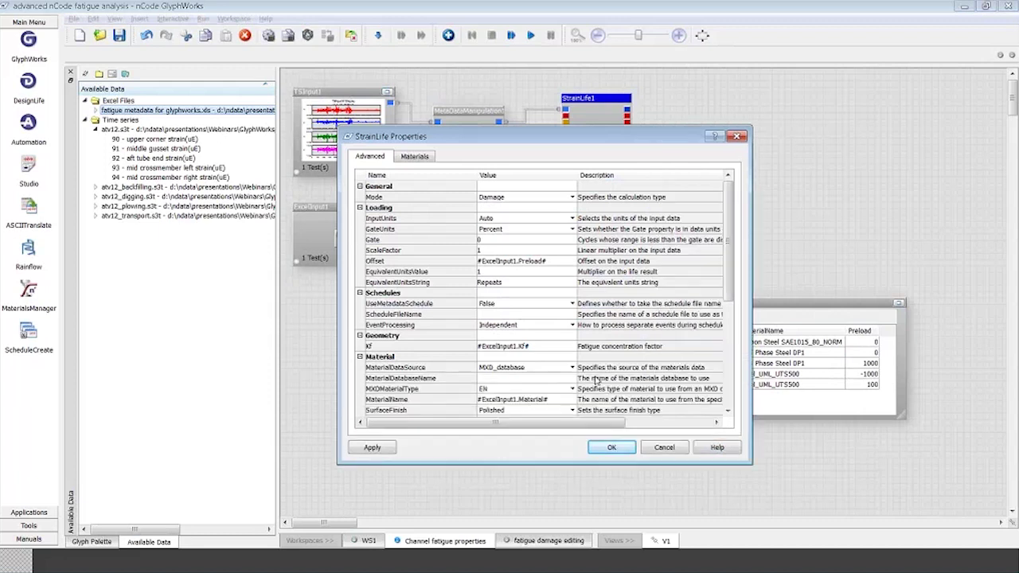
pyautogui.click(556, 400)
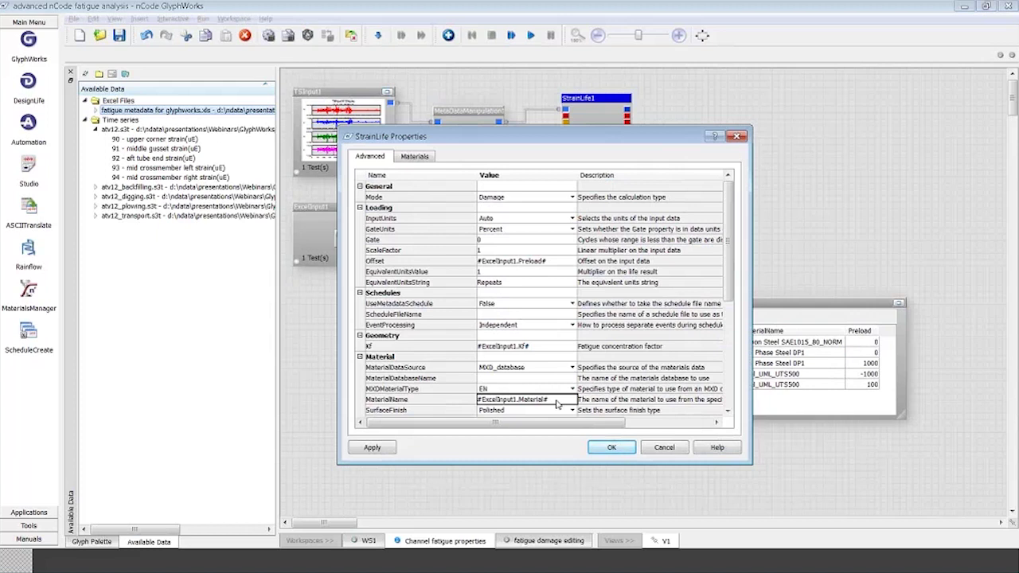
pyautogui.click(502, 346)
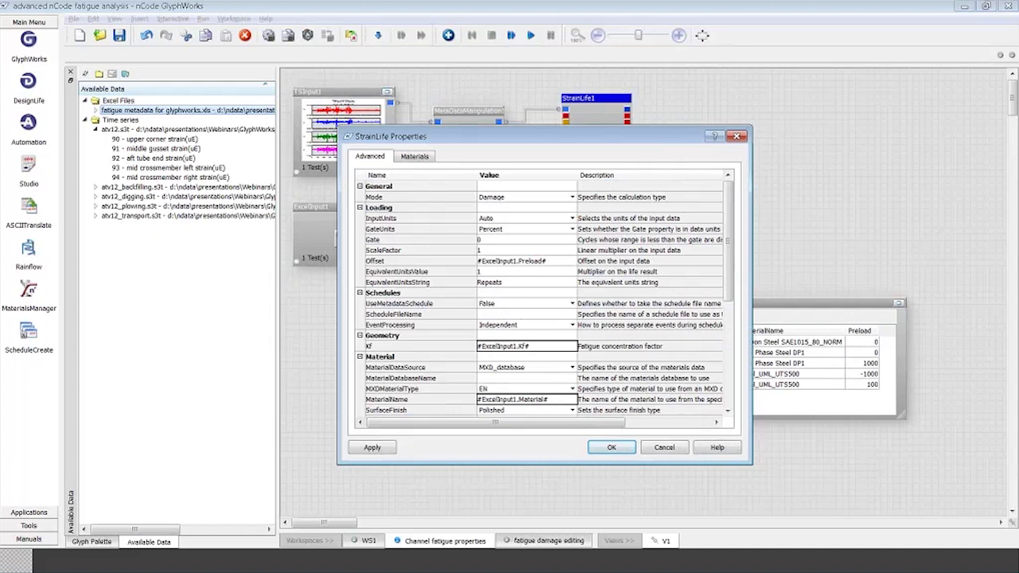
pyautogui.press('Return')
pyautogui.click(654, 448)
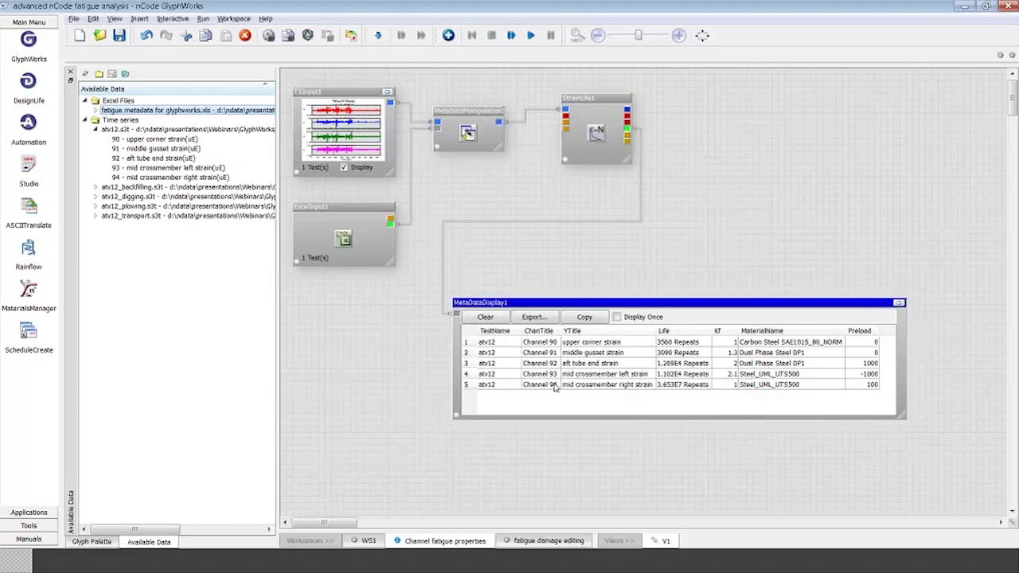
# Review the Life, Kf, MaterialName and Preload of the channels in the metadata table and the glyphs that pass on these properties.
pyautogui.click(683, 363)
pyautogui.press('Down')
pyautogui.press('Down')
pyautogui.click(725, 352)
pyautogui.click(776, 343)
pyautogui.click(777, 354)
pyautogui.click(862, 352)
pyautogui.click(365, 223)
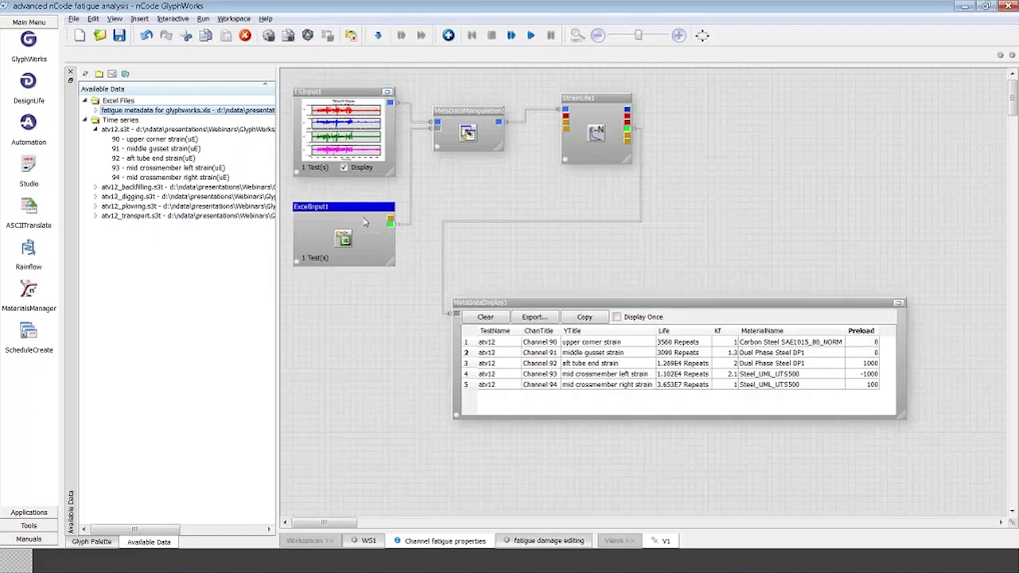
pyautogui.click(460, 132)
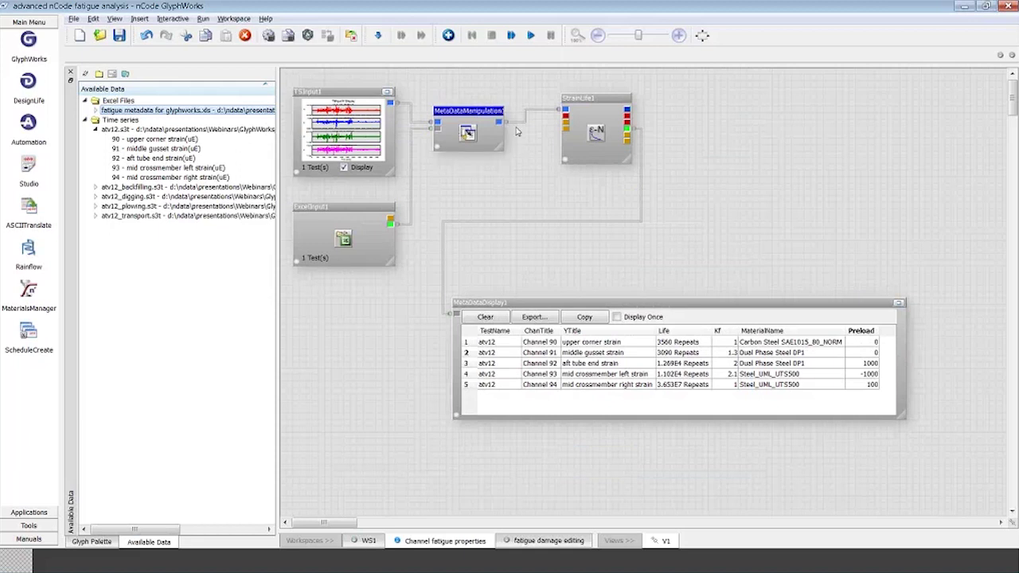
pyautogui.click(582, 112)
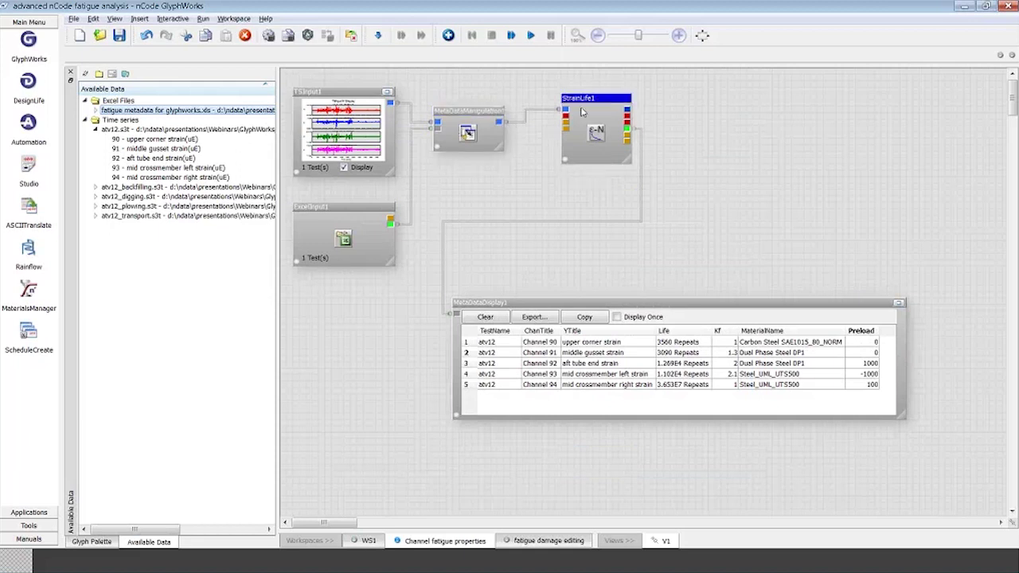
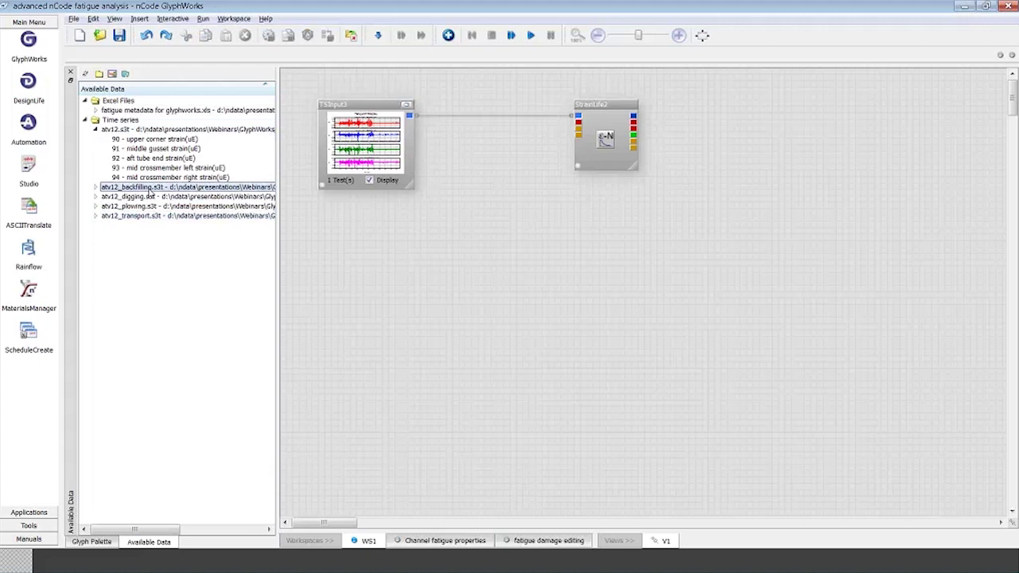
# Turn off the TSInput3 time series display and remove the test already loaded in that glyph.
pyautogui.click(151, 198)
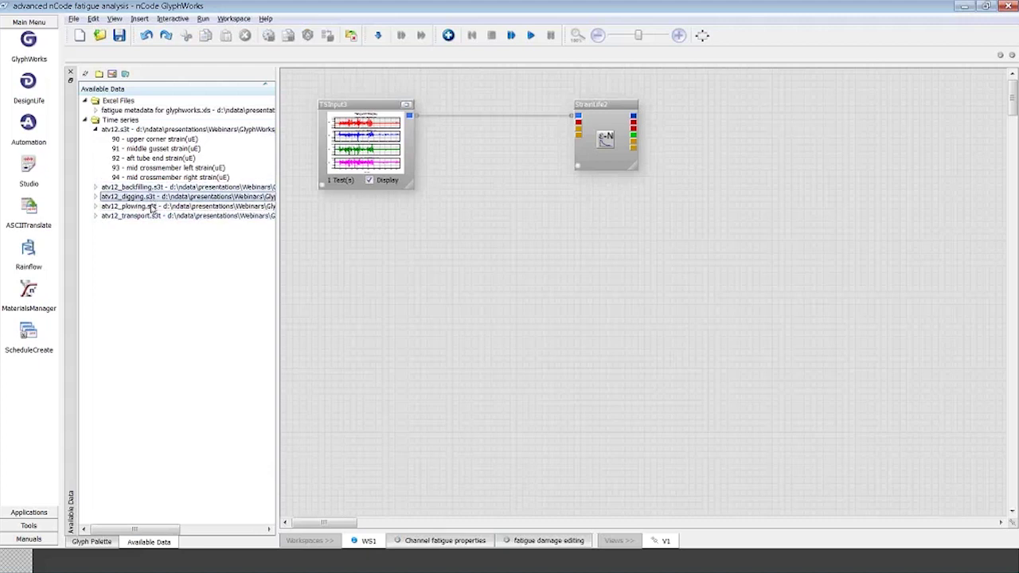
pyautogui.click(149, 216)
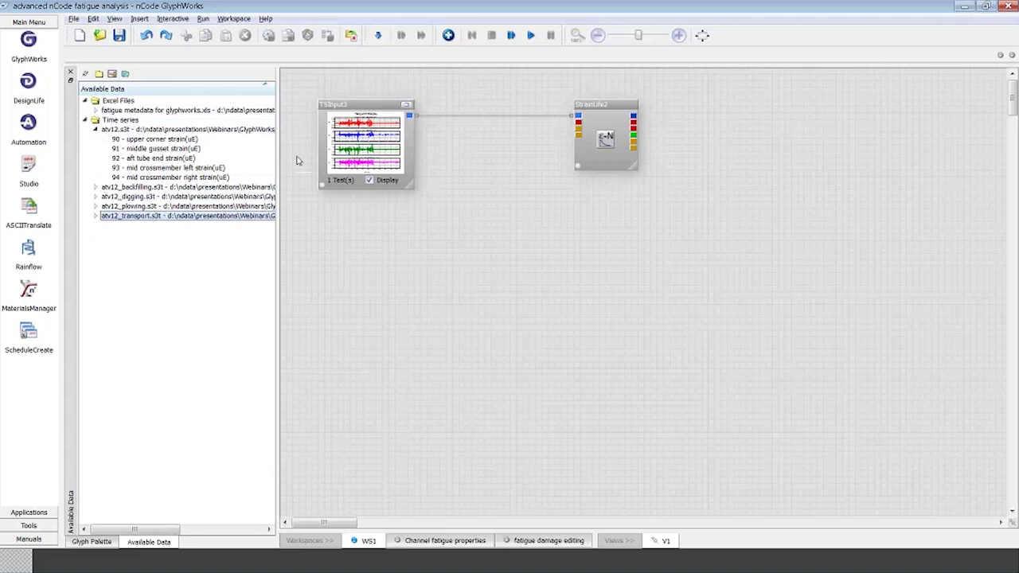
pyautogui.click(368, 180)
pyautogui.rightClick(364, 141)
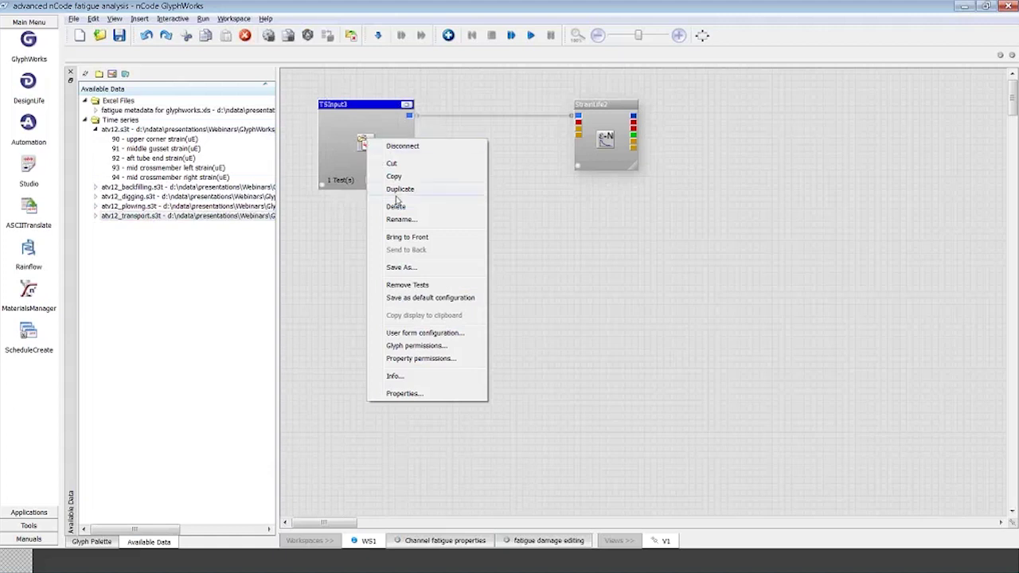
pyautogui.click(417, 285)
# Load the four event files atv12_backfilling, atv12_digging, atv12_plowing and atv12_transport into the TSInput3 glyph.
pyautogui.click(189, 190)
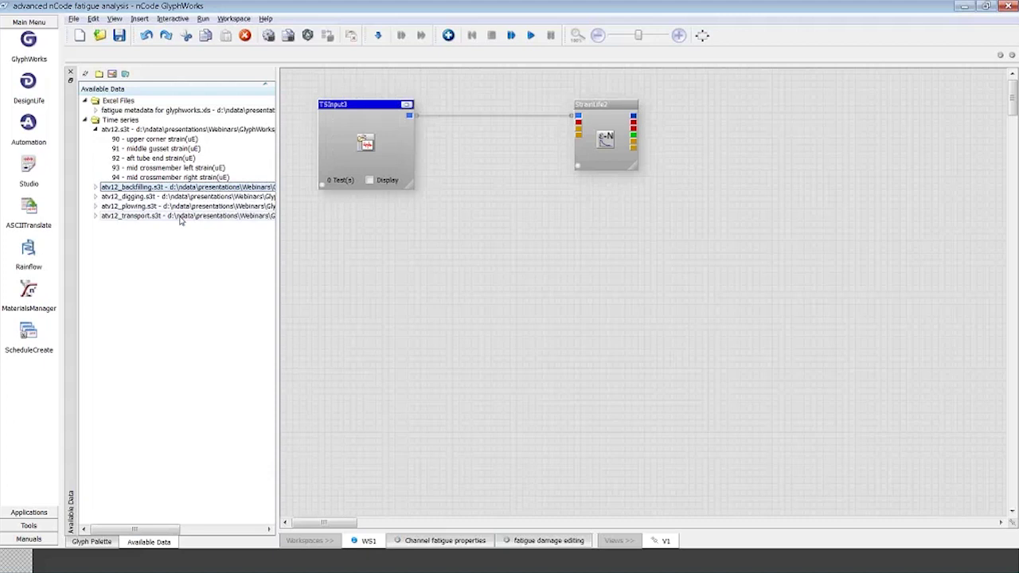
pyautogui.keyDown('shift'); pyautogui.click(180, 217); pyautogui.keyUp('shift')
pyautogui.moveTo(180, 217); pyautogui.dragTo(337, 189)
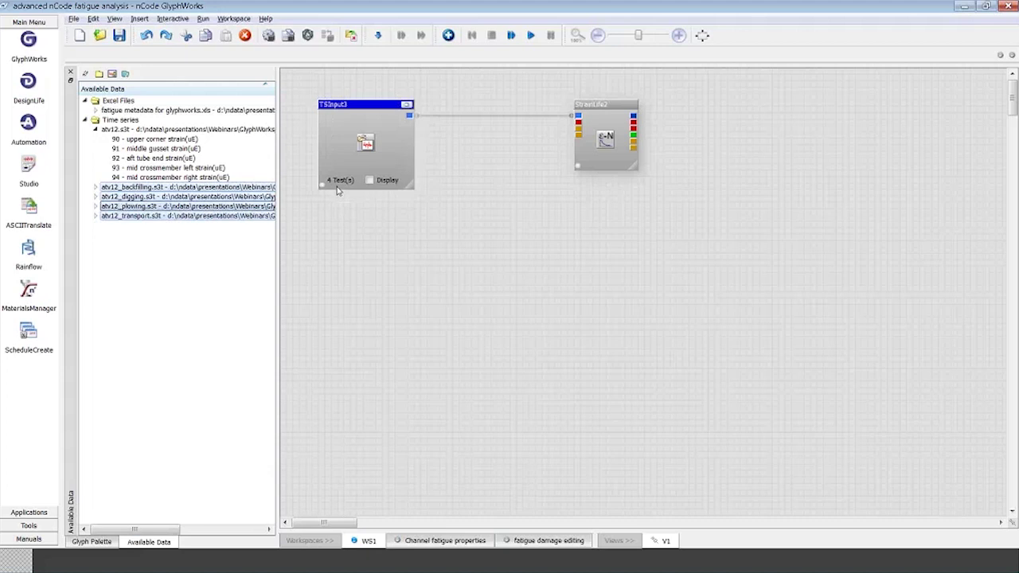
# Set the TSInput3 repeat counts to 150 for backfilling, 566 for digging, 288 for plowing and 900 for transport.
pyautogui.rightClick(364, 160)
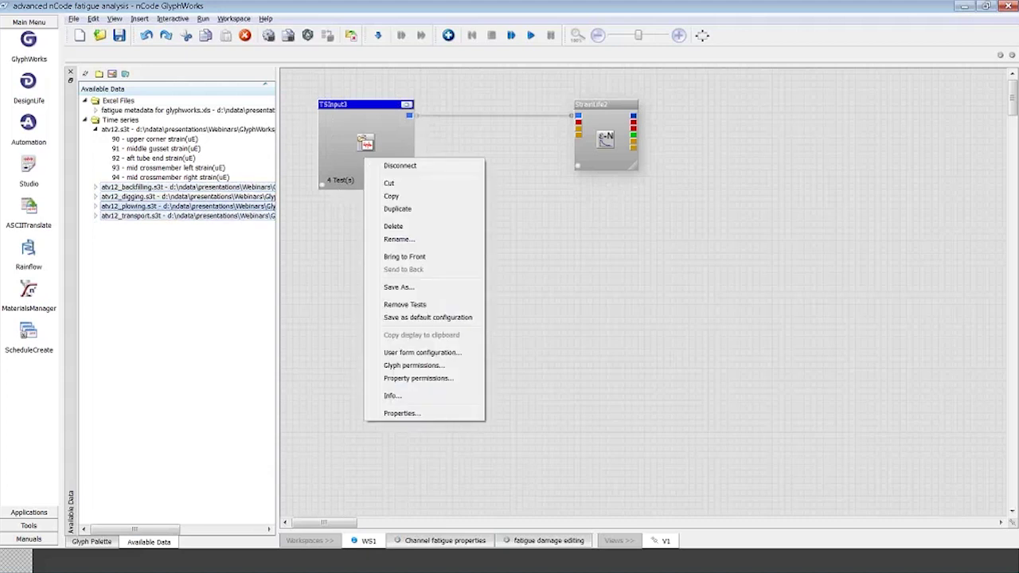
pyautogui.click(400, 412)
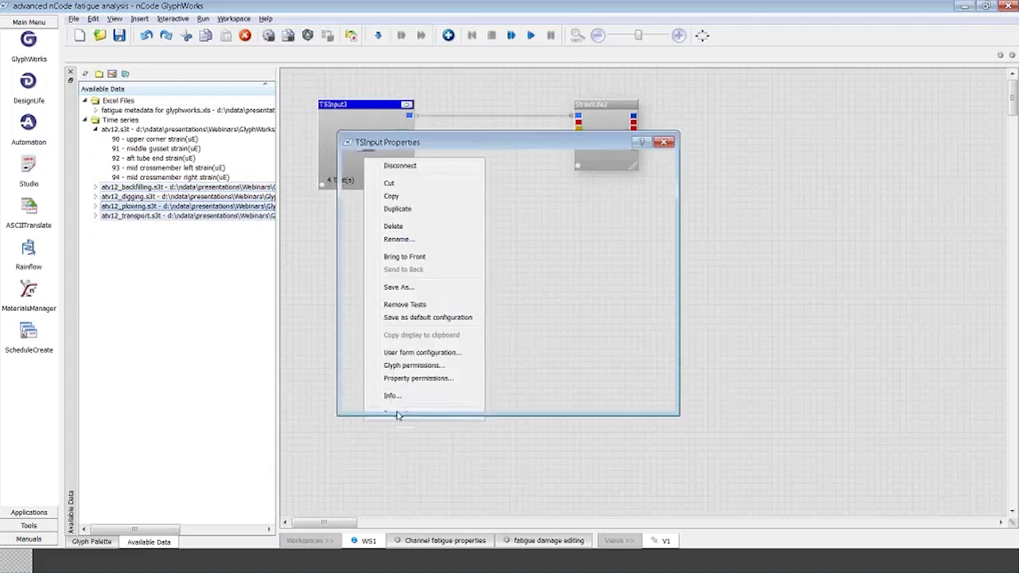
pyautogui.moveTo(679, 311); pyautogui.dragTo(881, 300)
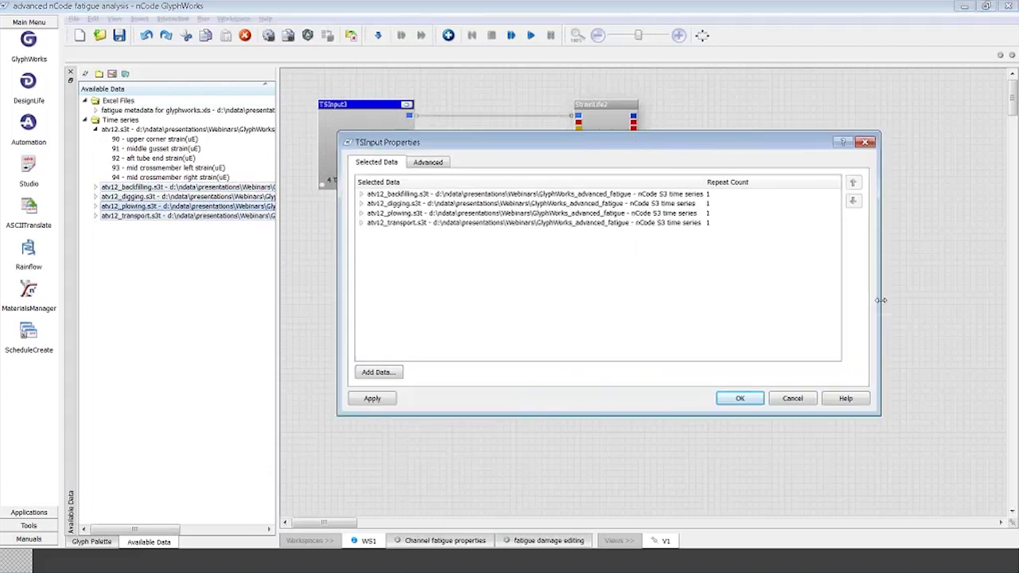
pyautogui.click(717, 196)
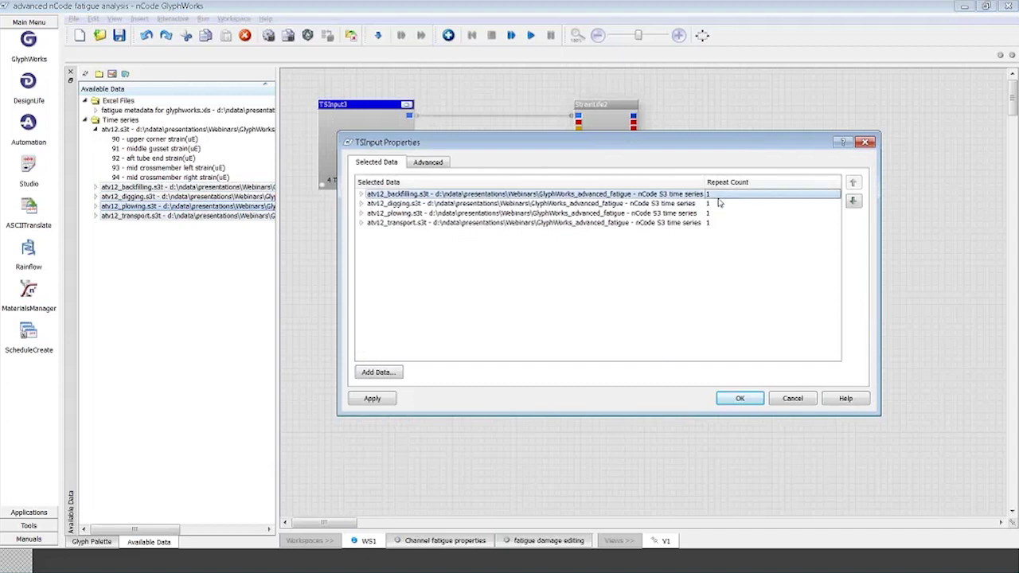
pyautogui.click(719, 213)
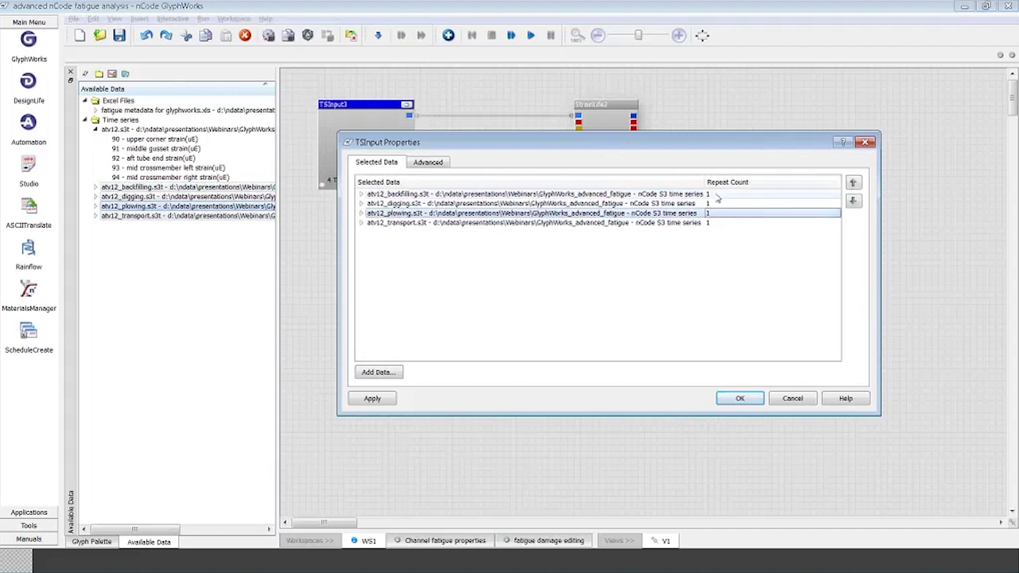
pyautogui.doubleClick(711, 194)
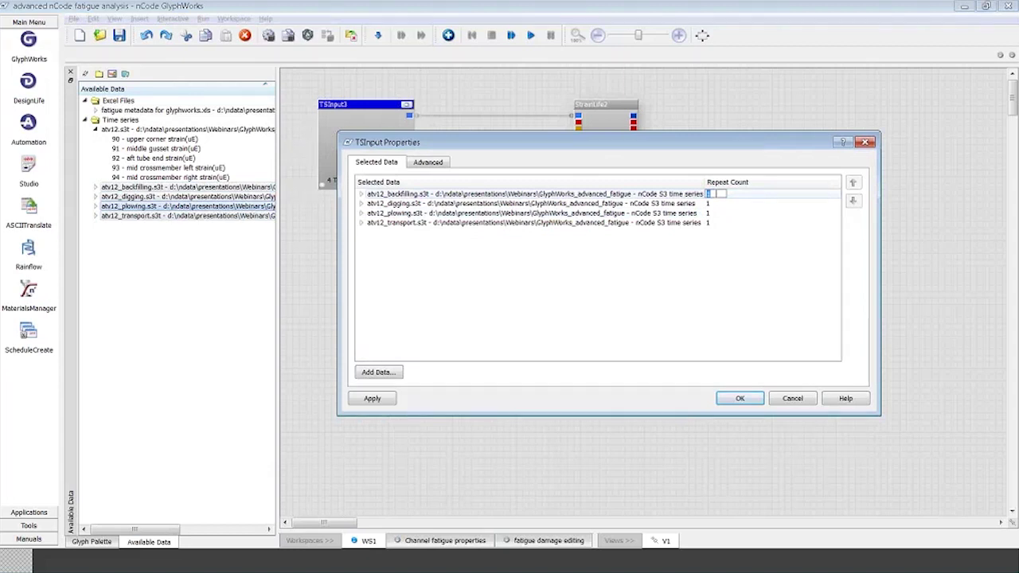
pyautogui.write('150')
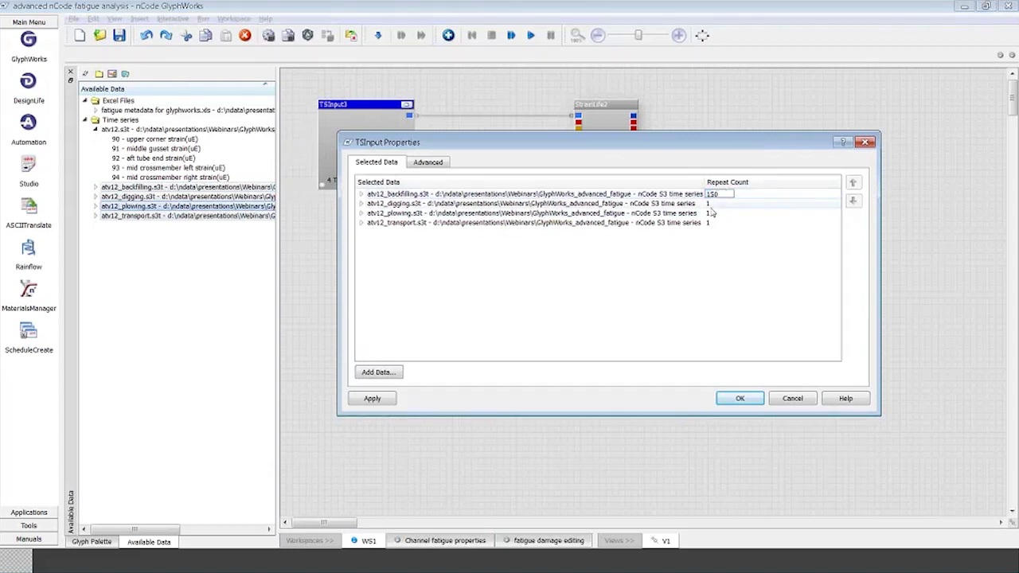
pyautogui.press('Tab')
pyautogui.write('566')
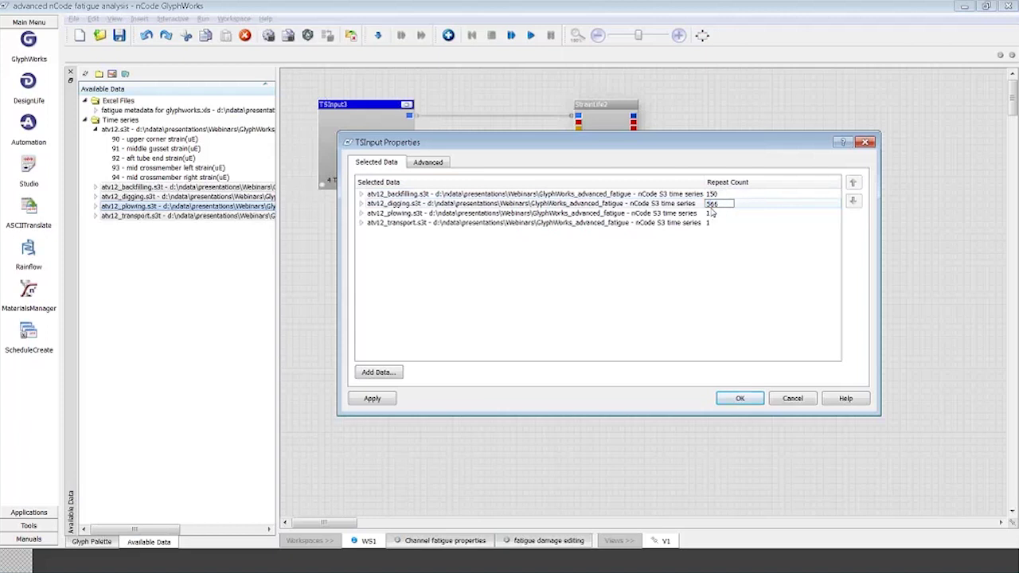
pyautogui.press('Tab')
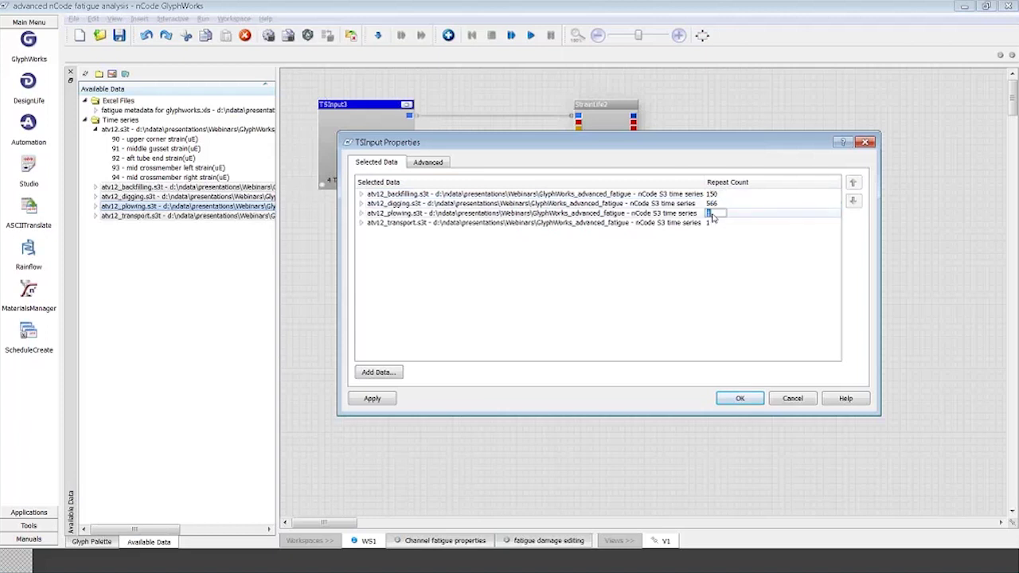
pyautogui.write('258')
pyautogui.press('Tab')
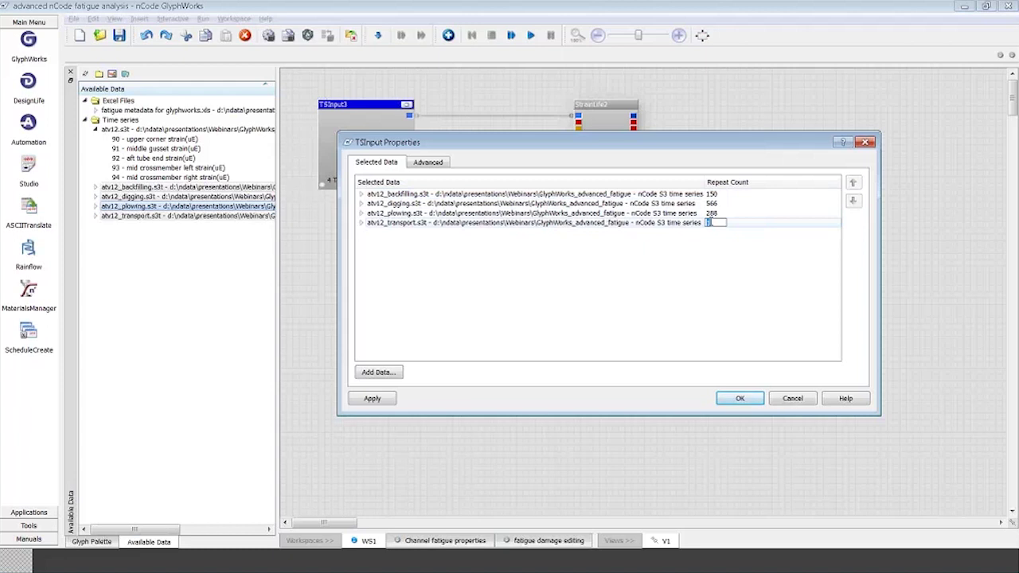
pyautogui.write('900')
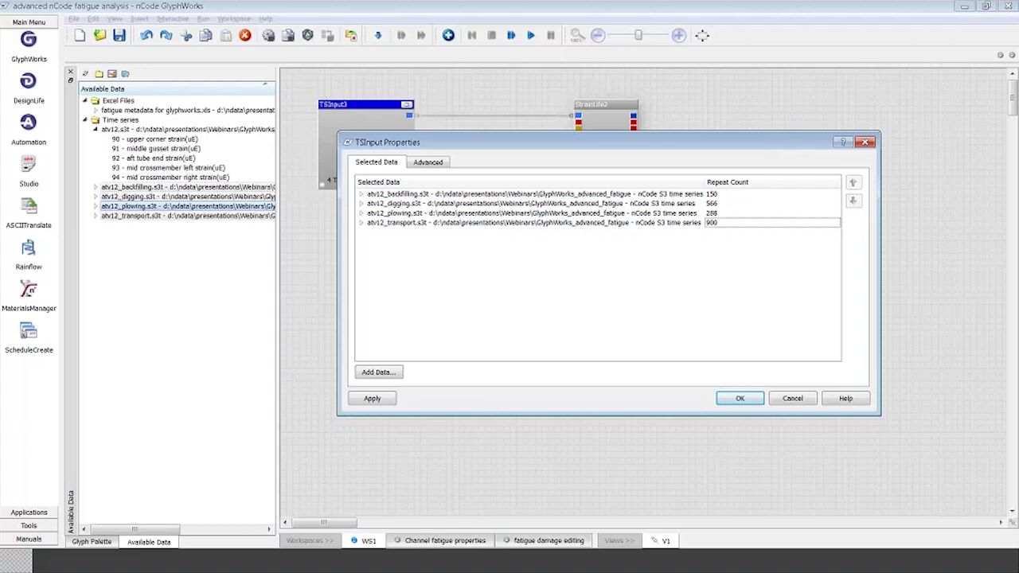
# Set CombineAllTests to True in the TSInput3 properties, keep matching by ChannelNumber, and accept the input settings.
pyautogui.moveTo(430, 141); pyautogui.dragTo(506, 184)
pyautogui.click(503, 203)
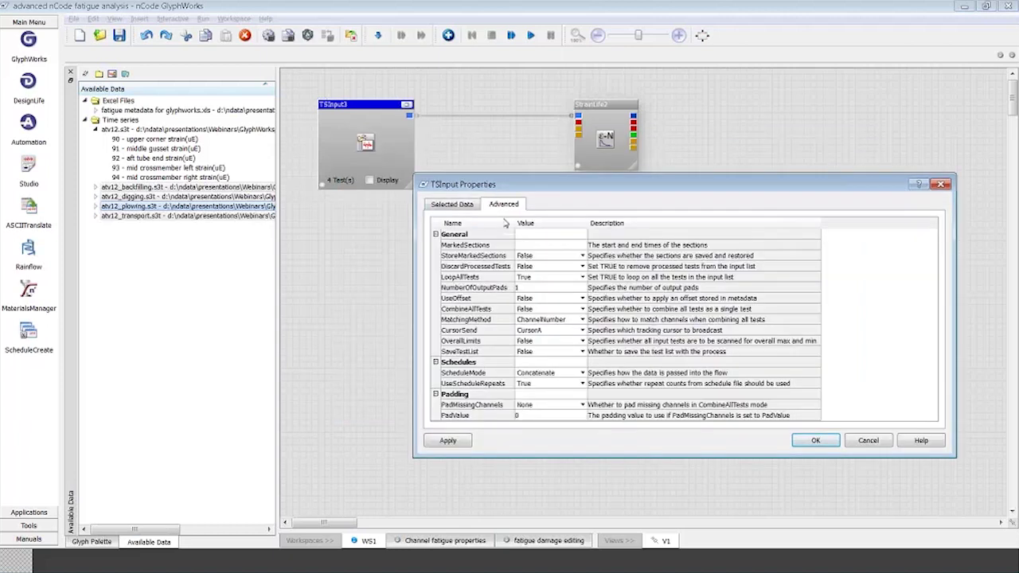
pyautogui.click(537, 310)
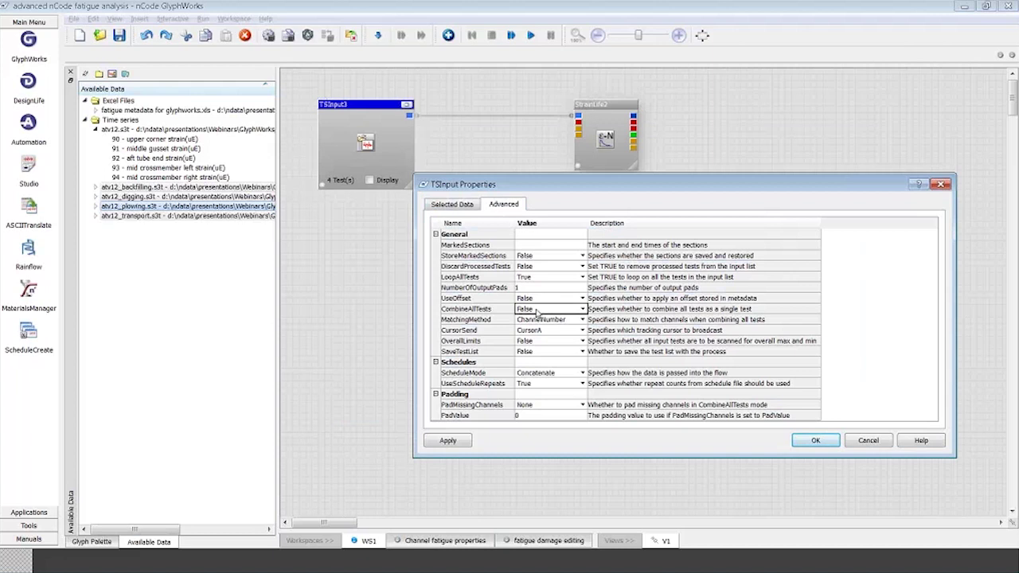
pyautogui.click(537, 310)
pyautogui.click(541, 319)
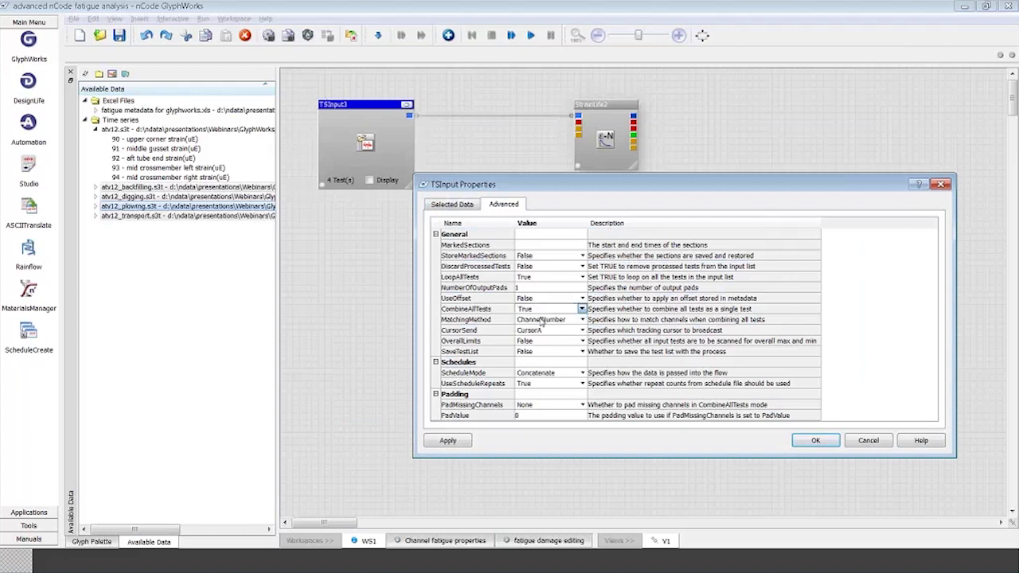
pyautogui.click(542, 320)
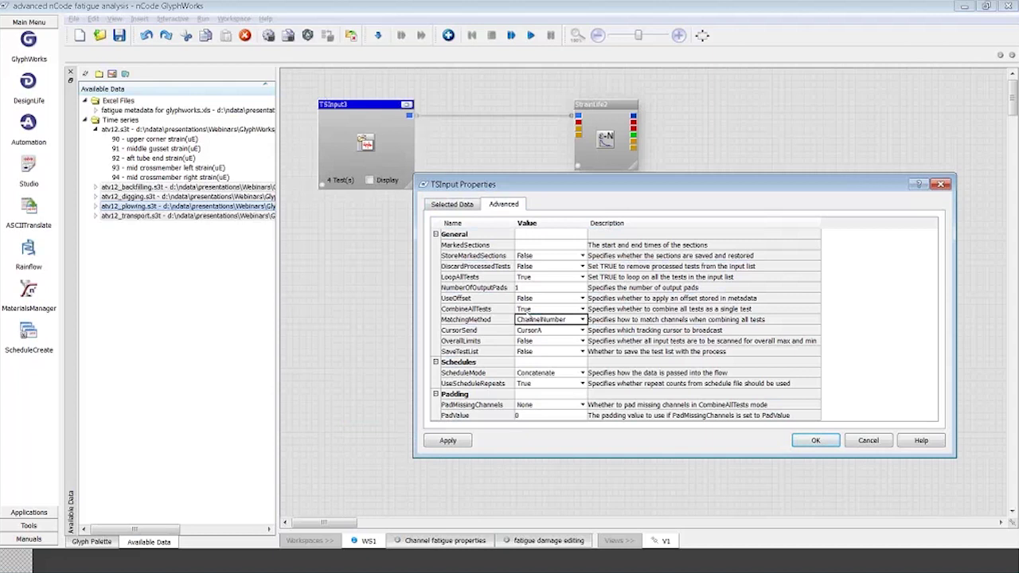
pyautogui.click(444, 205)
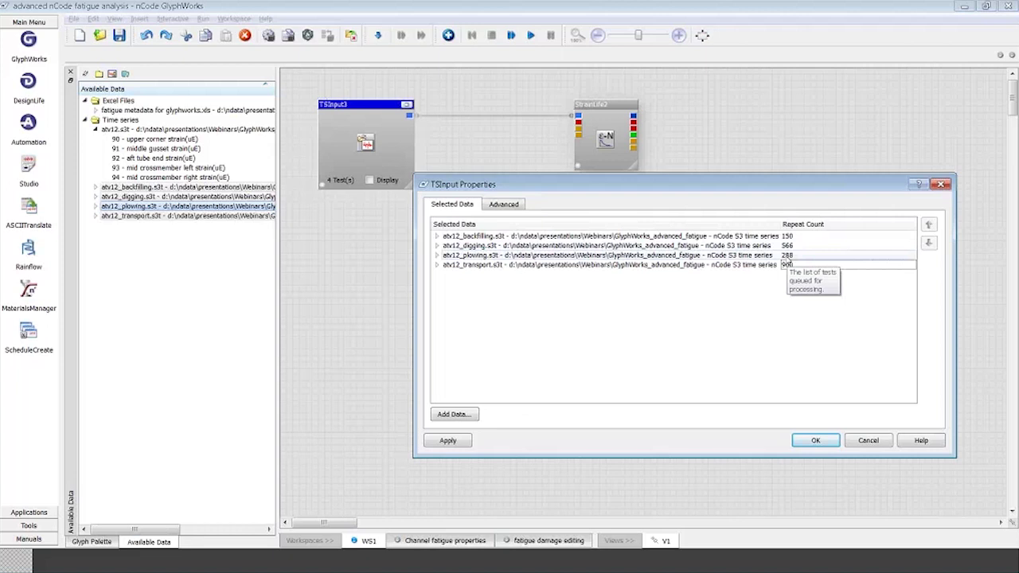
pyautogui.click(816, 440)
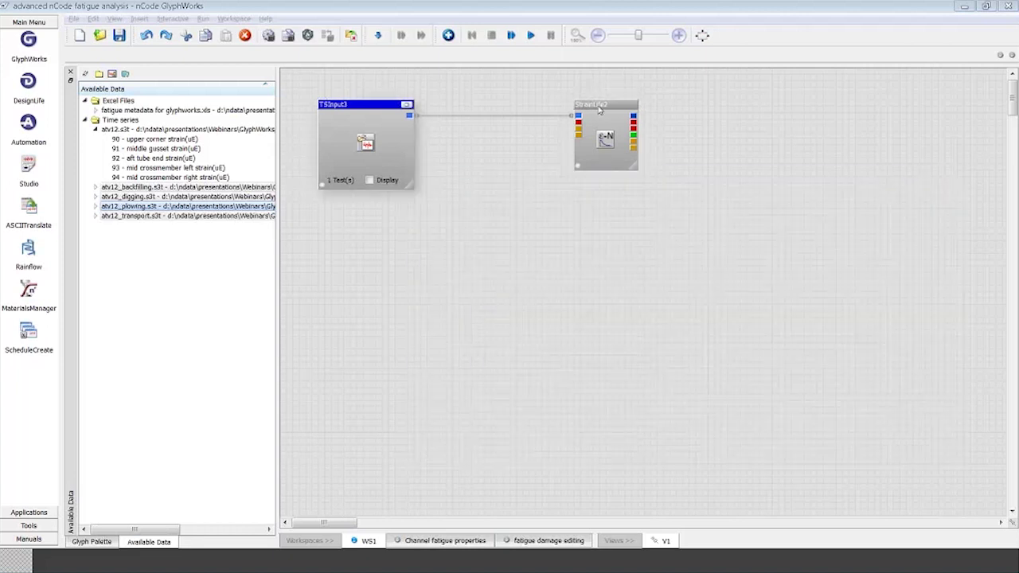
# Set UseMetadataSchedule to True in the StrainLife2 properties and accept the settings.
pyautogui.rightClick(597, 110)
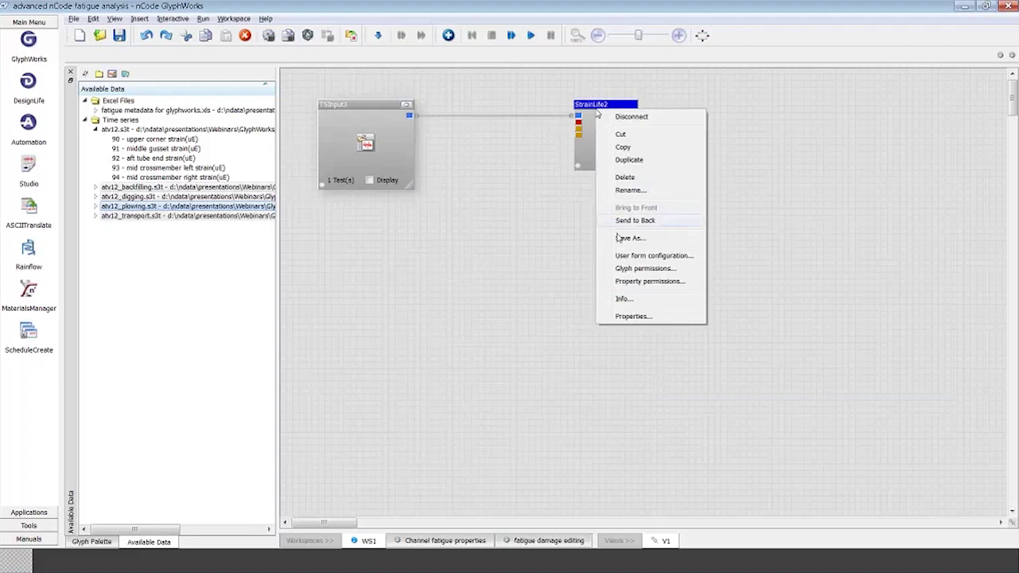
pyautogui.click(645, 316)
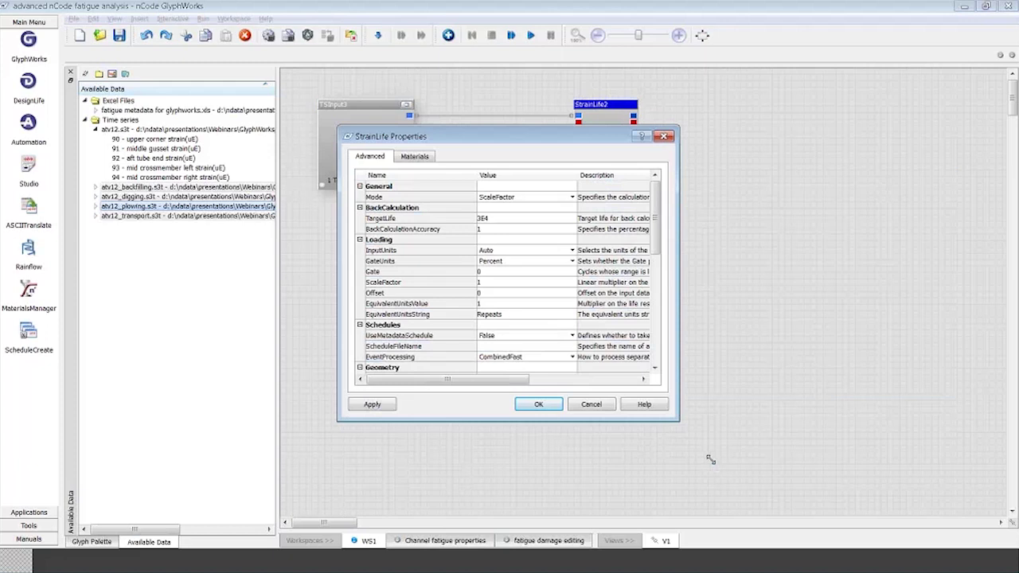
pyautogui.moveTo(710, 460); pyautogui.dragTo(713, 462)
pyautogui.click(393, 326)
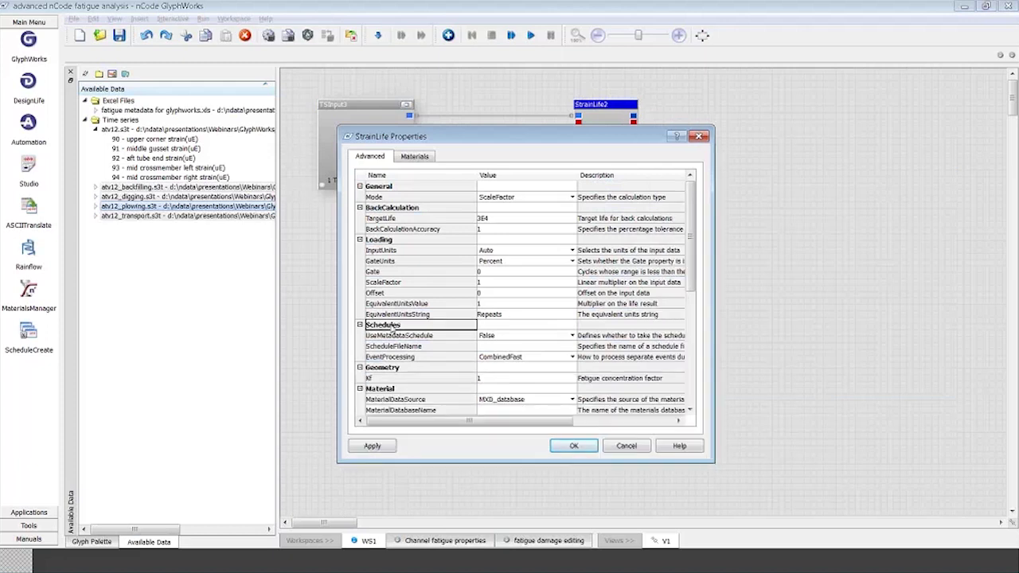
pyautogui.click(490, 335)
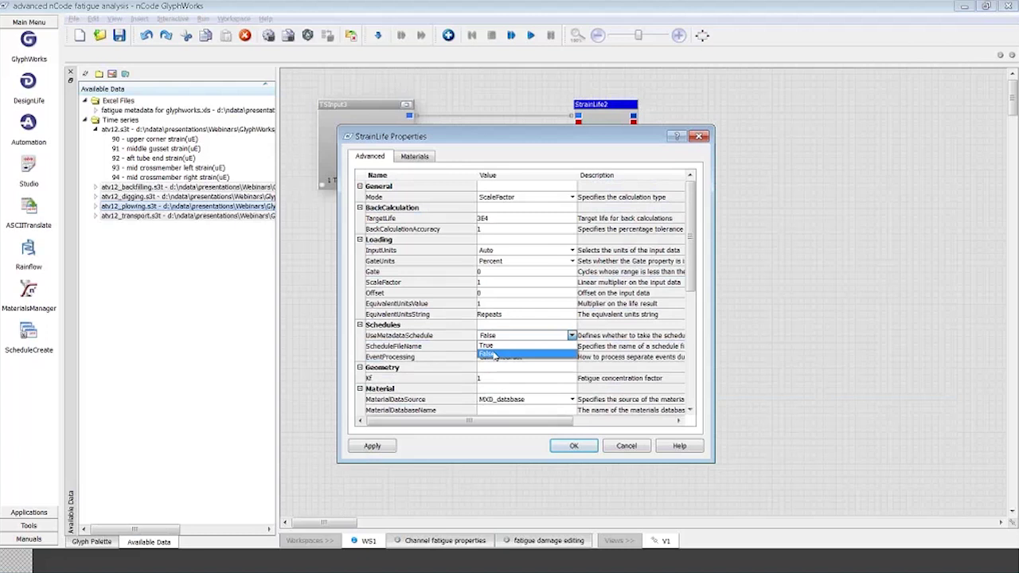
pyautogui.click(494, 348)
pyautogui.click(493, 348)
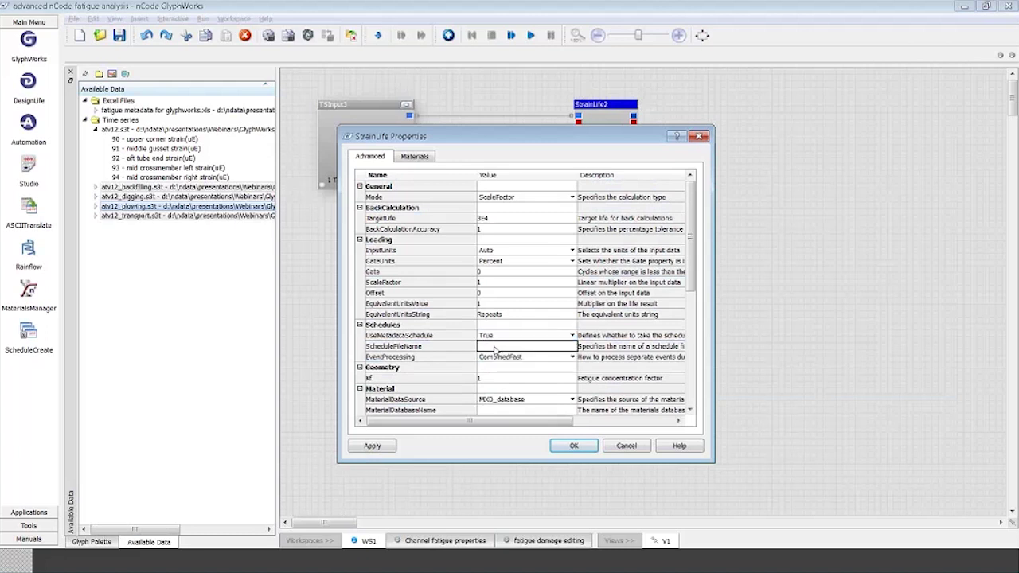
pyautogui.click(573, 446)
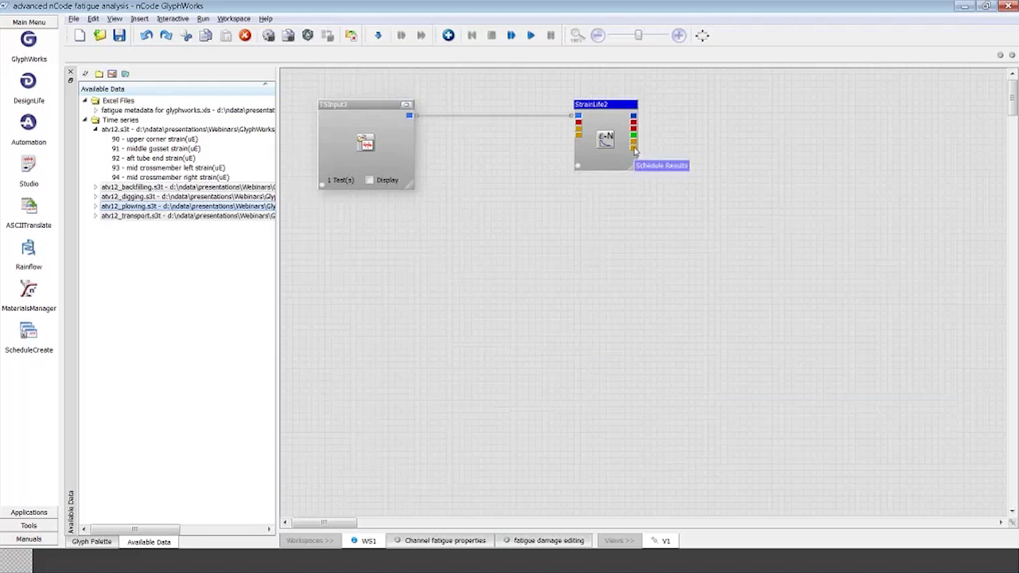
# Move StrainLife2 closer to TSInput3 and add an enlarged DataValuesDisplay connected to its Schedule Results output.
pyautogui.moveTo(609, 108); pyautogui.dragTo(507, 108)
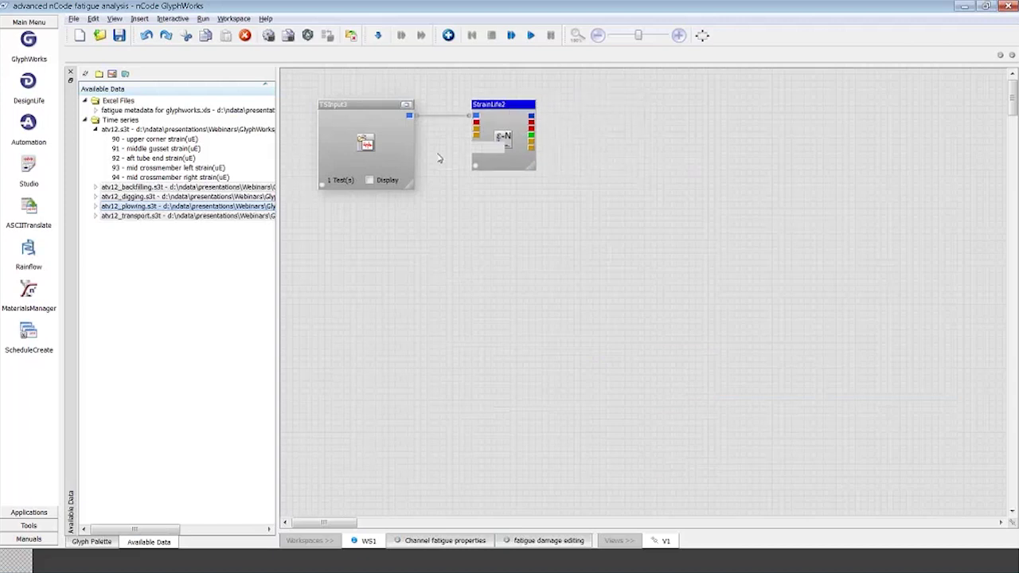
pyautogui.click(91, 542)
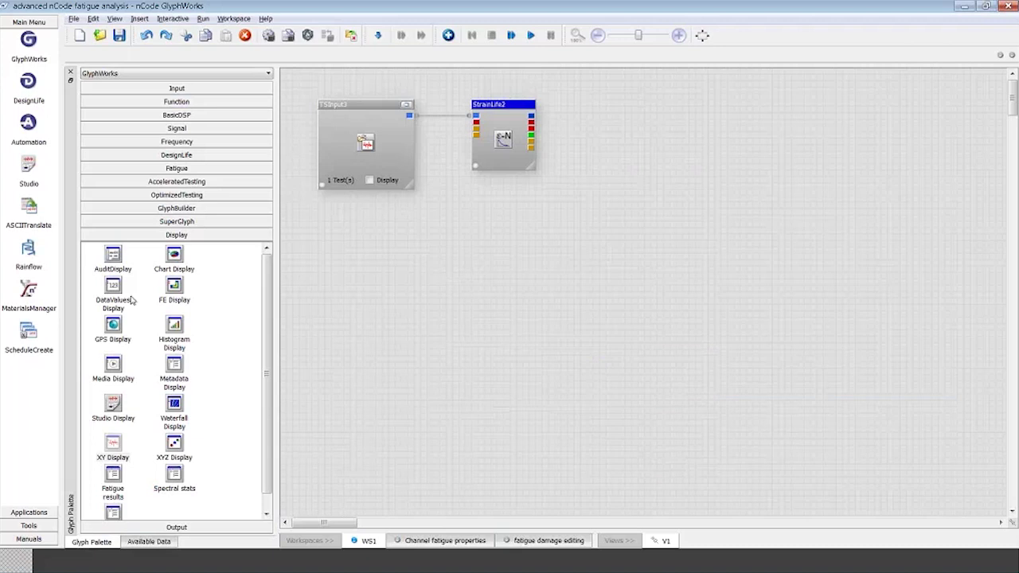
pyautogui.moveTo(132, 299); pyautogui.dragTo(589, 98)
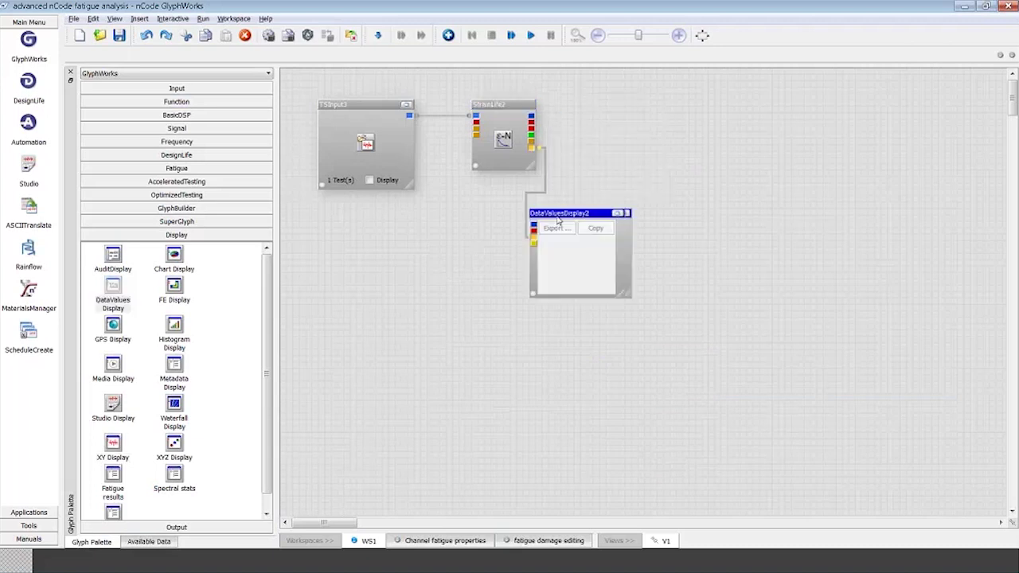
pyautogui.moveTo(512, 252); pyautogui.dragTo(530, 277)
pyautogui.moveTo(580, 315); pyautogui.dragTo(967, 499)
# Run the combined event analysis and arrange the schedule results table, widening its Event name column.
pyautogui.click(531, 36)
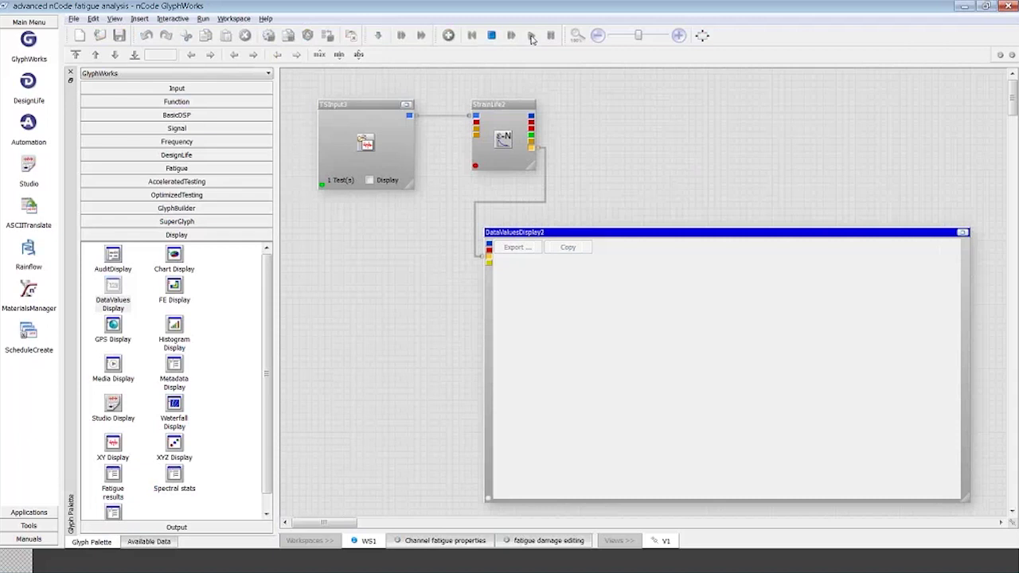
pyautogui.moveTo(676, 233); pyautogui.dragTo(619, 226)
pyautogui.moveTo(912, 488); pyautogui.dragTo(962, 486)
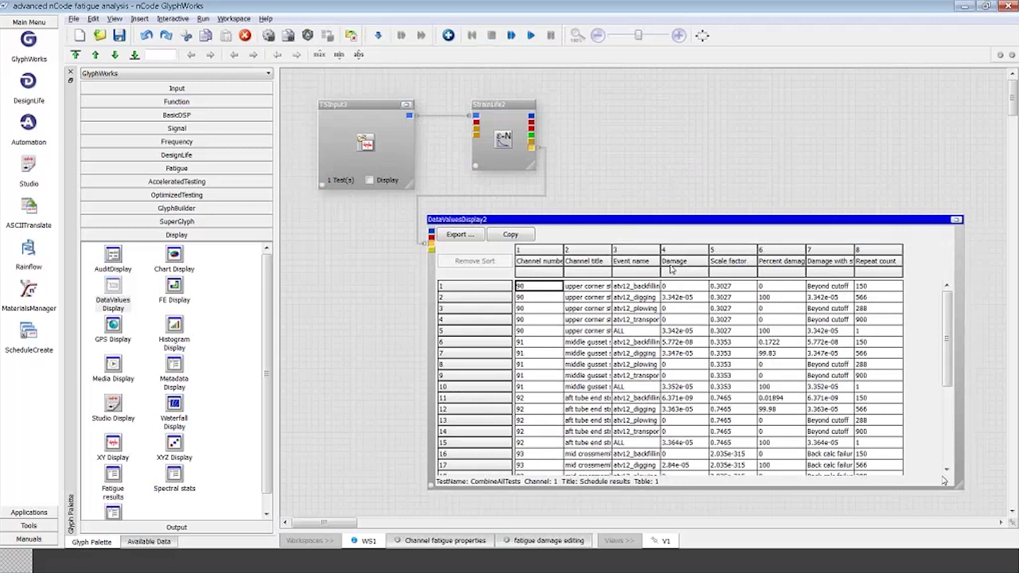
pyautogui.click(537, 297)
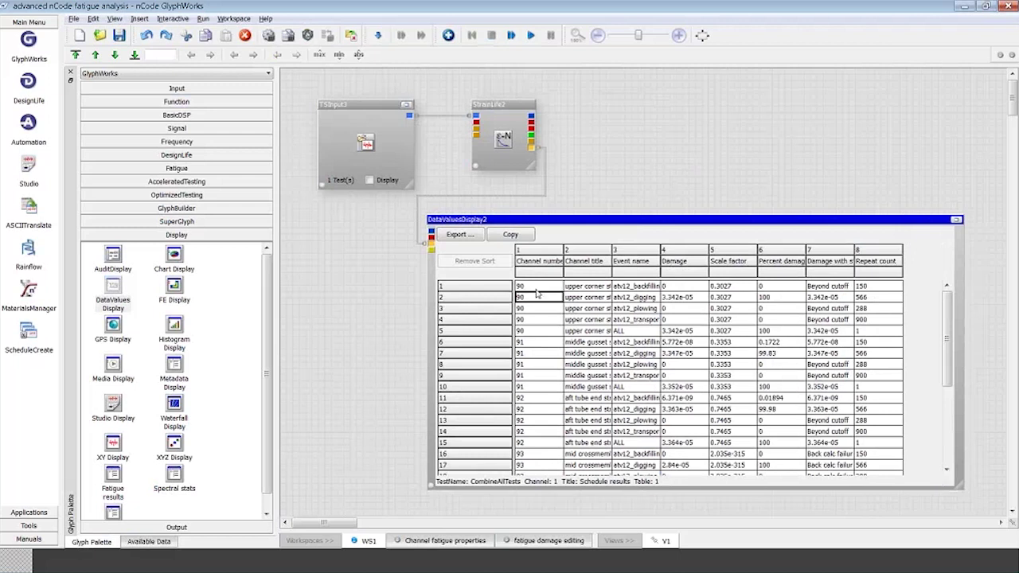
pyautogui.moveTo(660, 253); pyautogui.dragTo(691, 253)
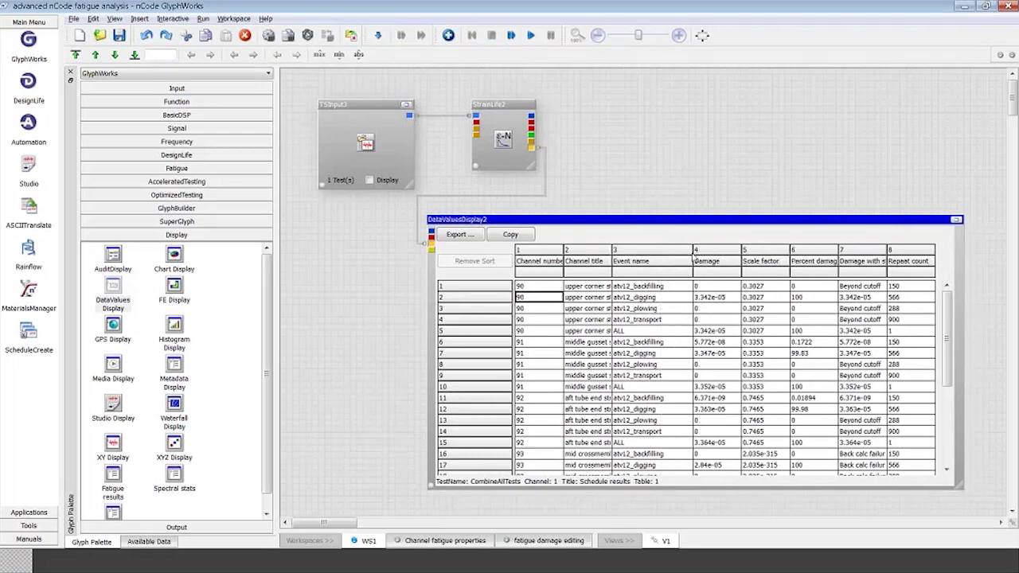
# Examine the event names listed for channel 90 in the schedule results, including the combined ALL row.
pyautogui.click(675, 289)
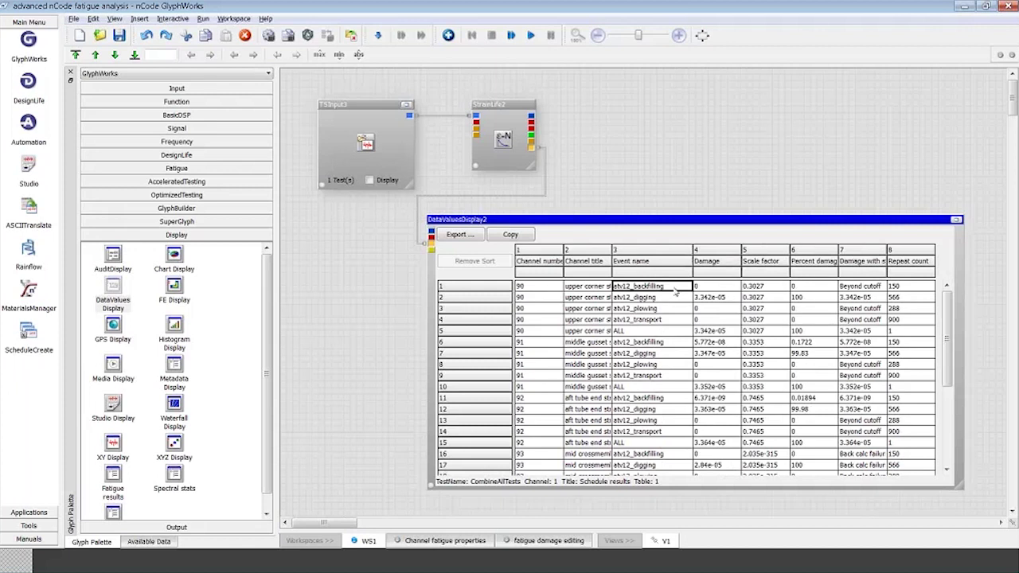
pyautogui.click(667, 310)
pyautogui.click(664, 332)
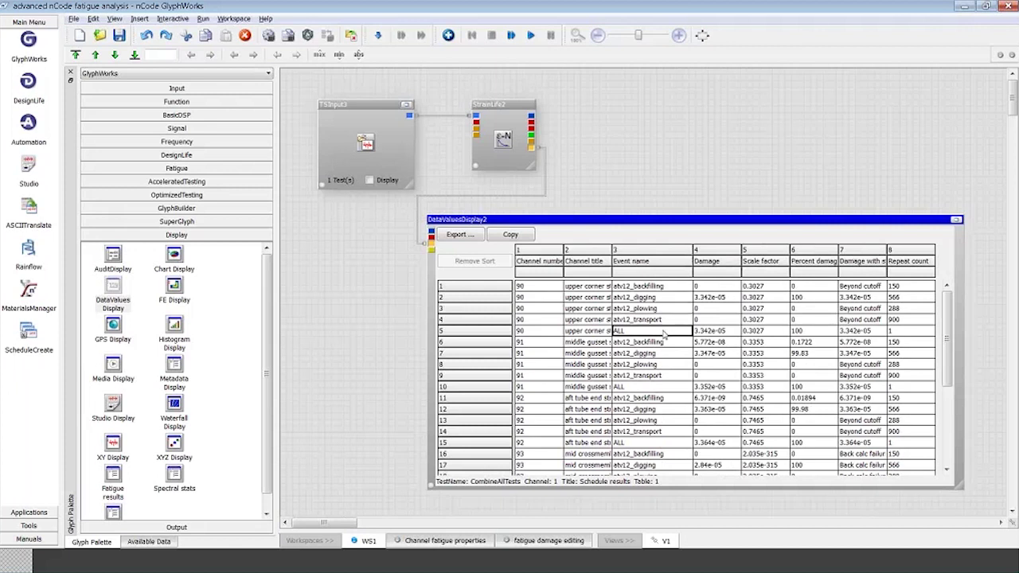
# Set the StrainLife2 calculation Mode to Damage, accept the properties, and rerun the analysis.
pyautogui.click(509, 105)
pyautogui.rightClick(508, 105)
pyautogui.click(495, 305)
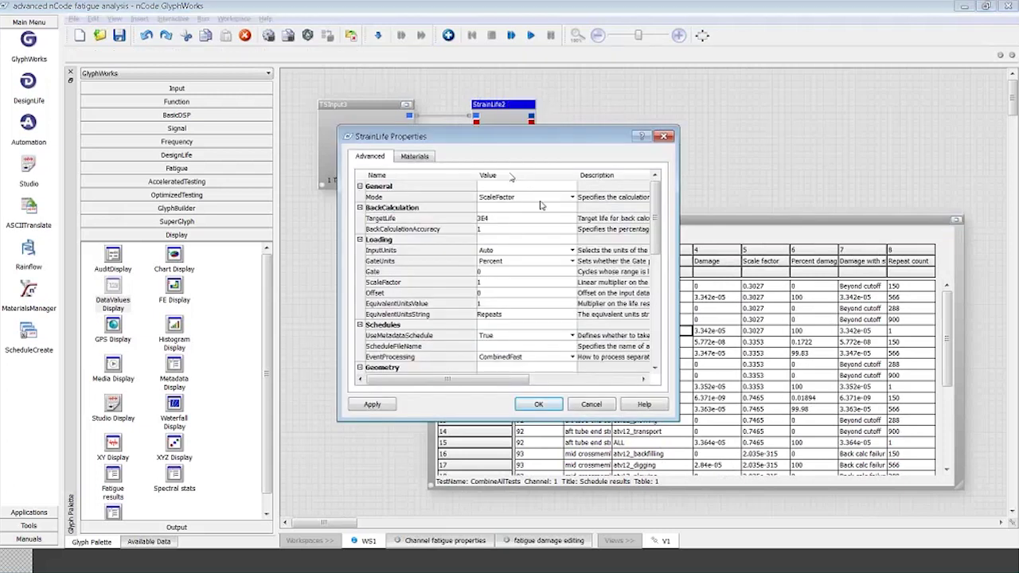
pyautogui.click(572, 197)
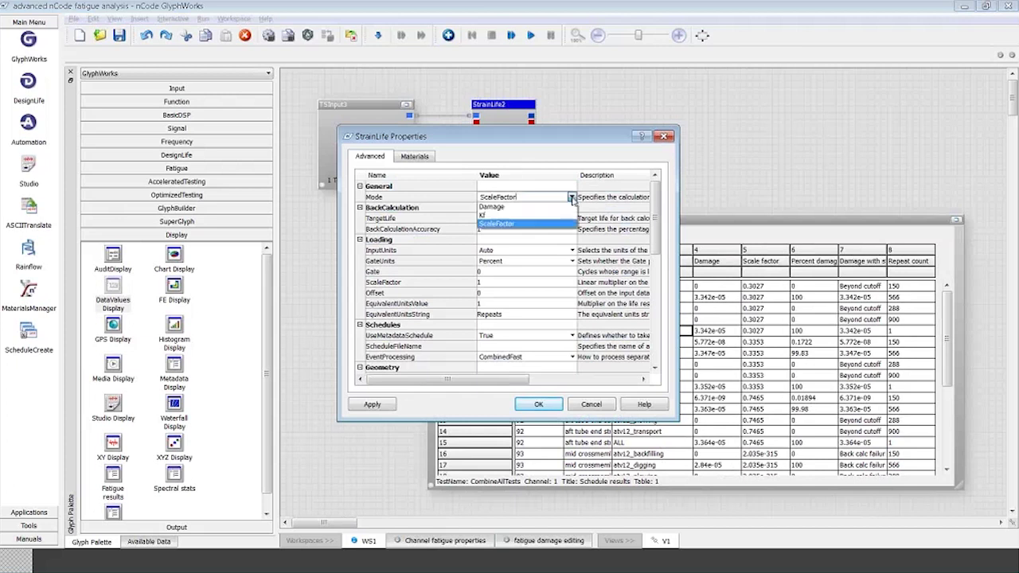
pyautogui.click(490, 207)
pyautogui.click(487, 215)
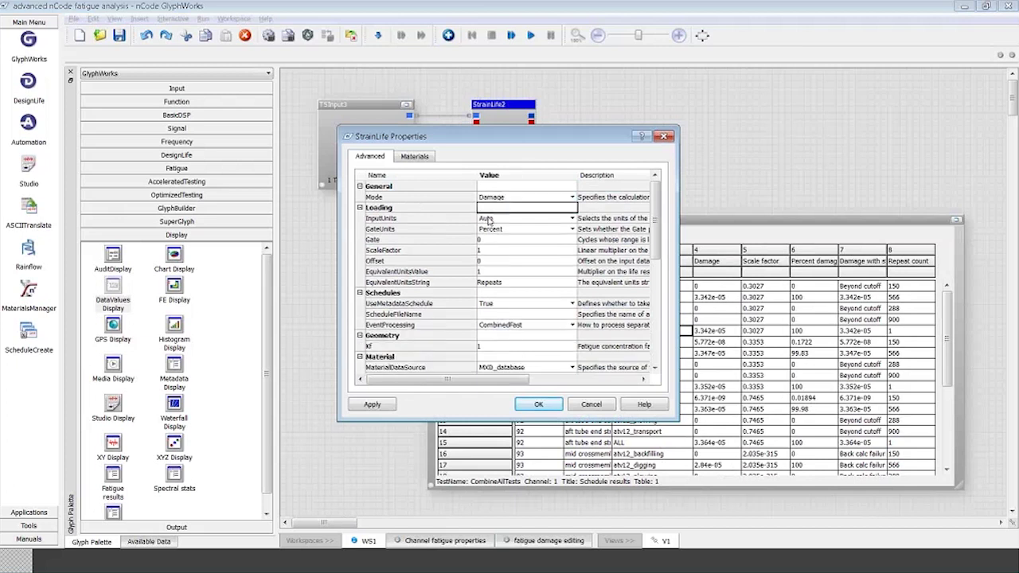
pyautogui.click(538, 405)
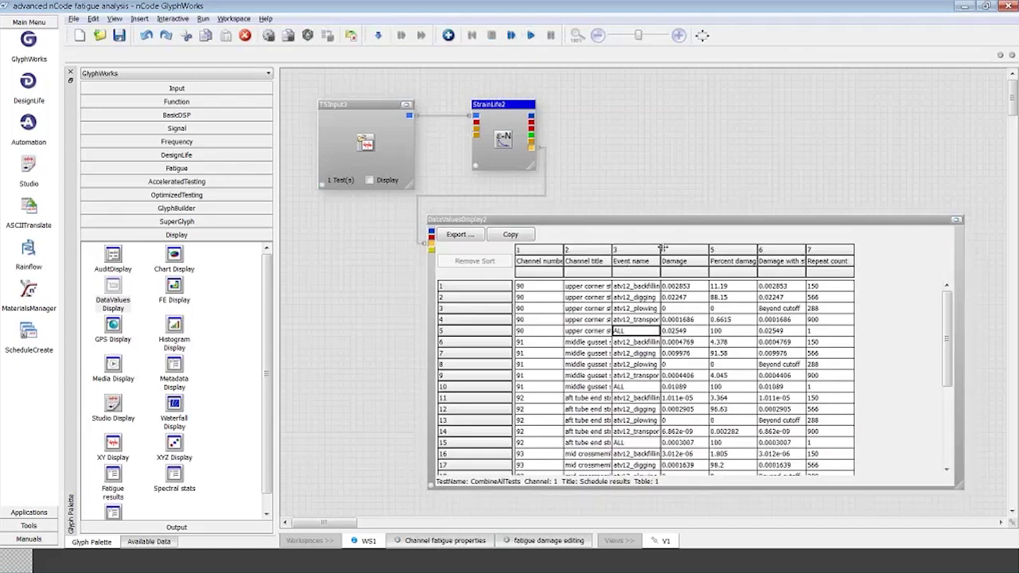
# Widen the Event name column of the schedule results and review channel 90's damage for each event and for ALL.
pyautogui.moveTo(679, 245); pyautogui.dragTo(689, 248)
pyautogui.click(716, 297)
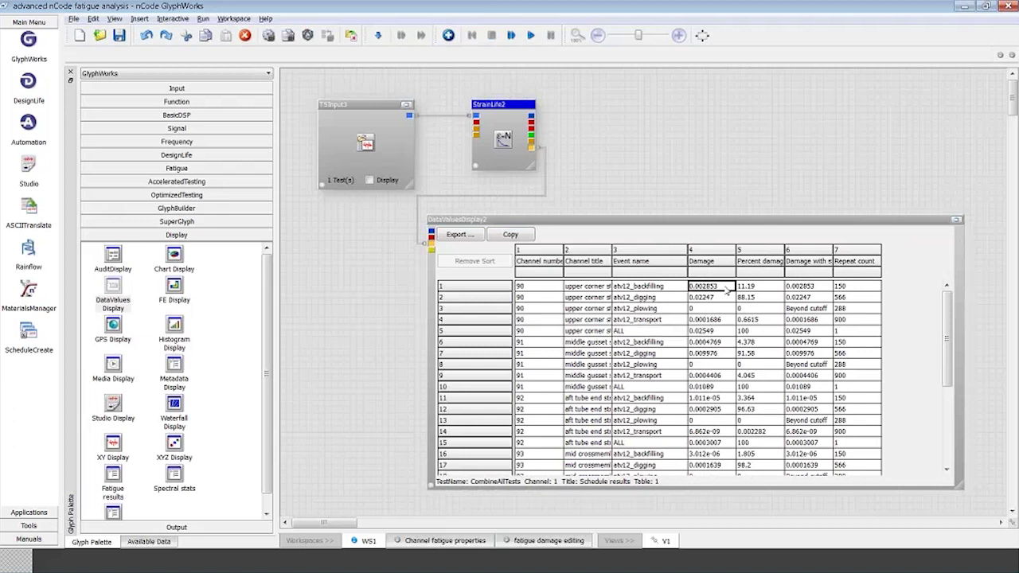
pyautogui.click(720, 310)
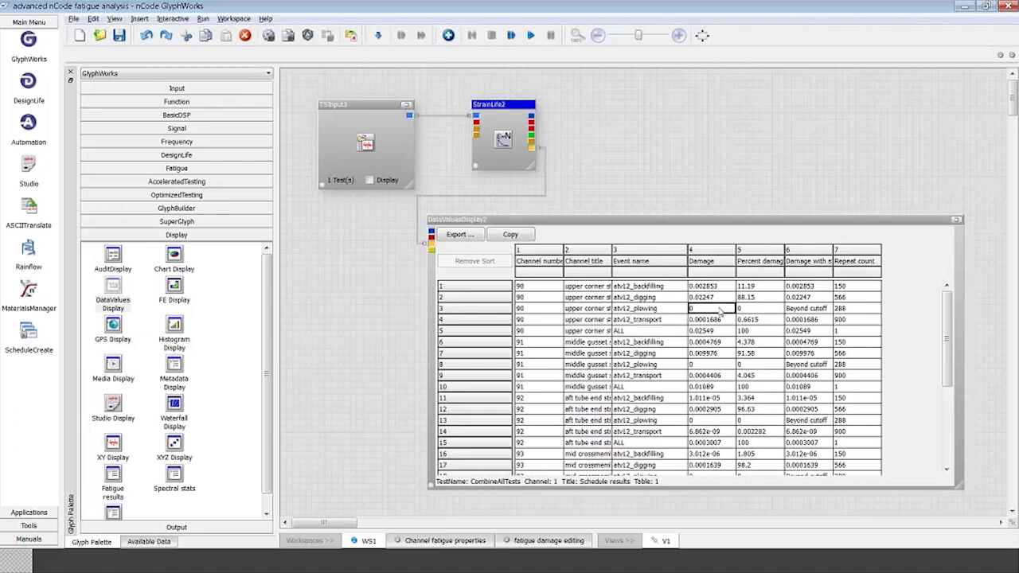
pyautogui.click(719, 321)
pyautogui.click(718, 332)
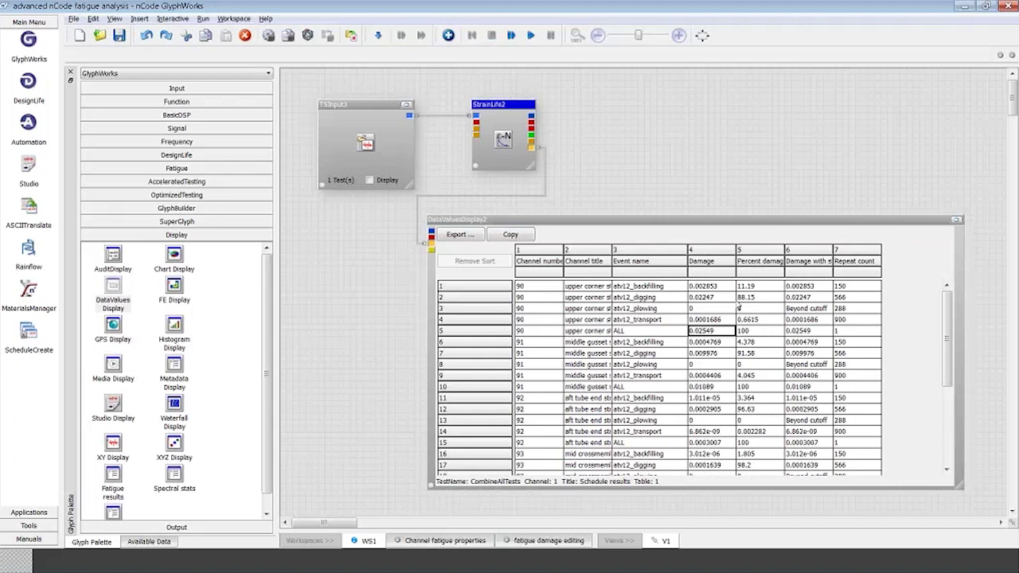
# Check the repeat counts of the backfilling and digging events against the combined damage for channel 90.
pyautogui.click(857, 285)
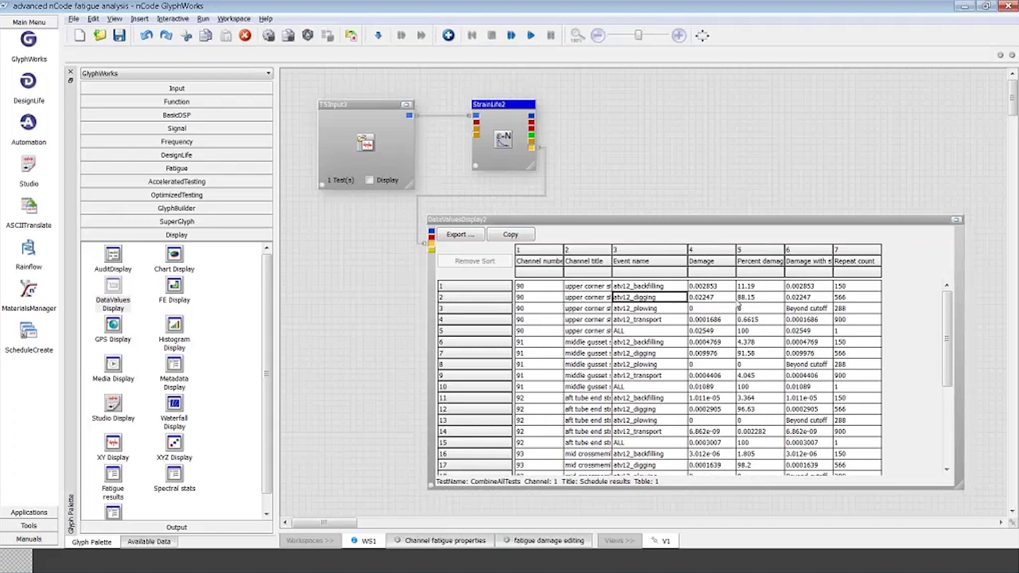
pyautogui.click(848, 297)
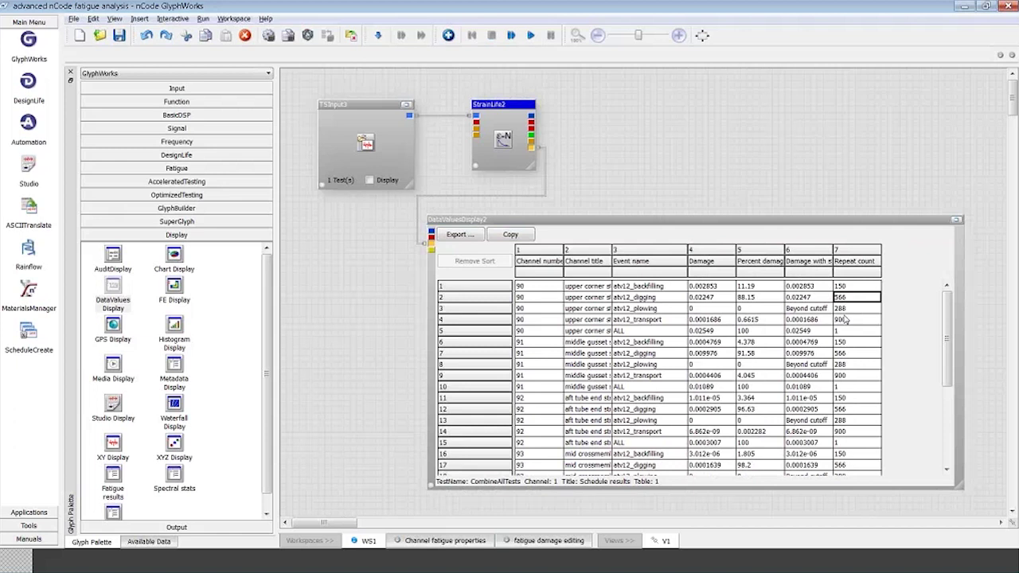
pyautogui.click(850, 289)
pyautogui.click(717, 331)
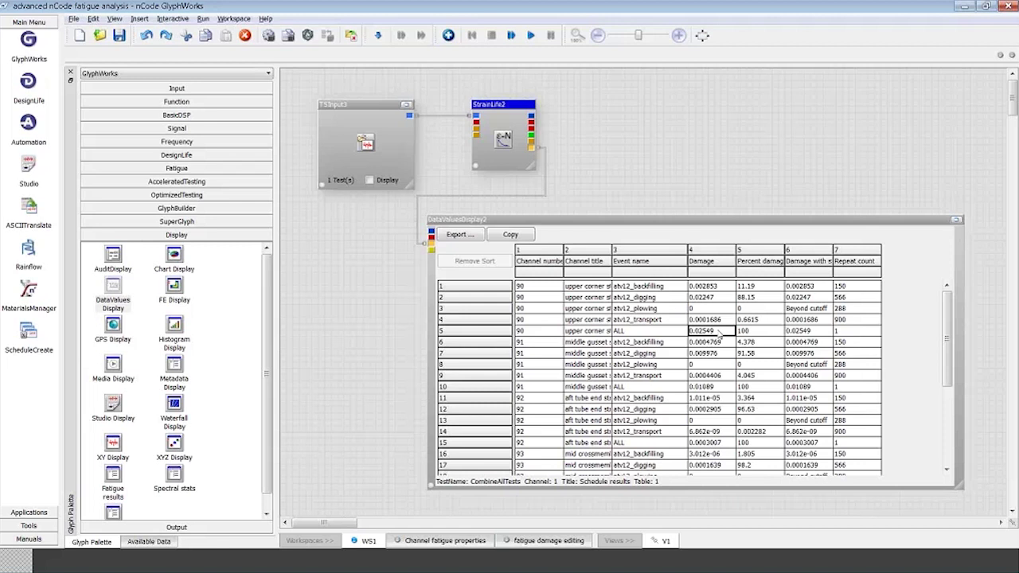
pyautogui.click(860, 286)
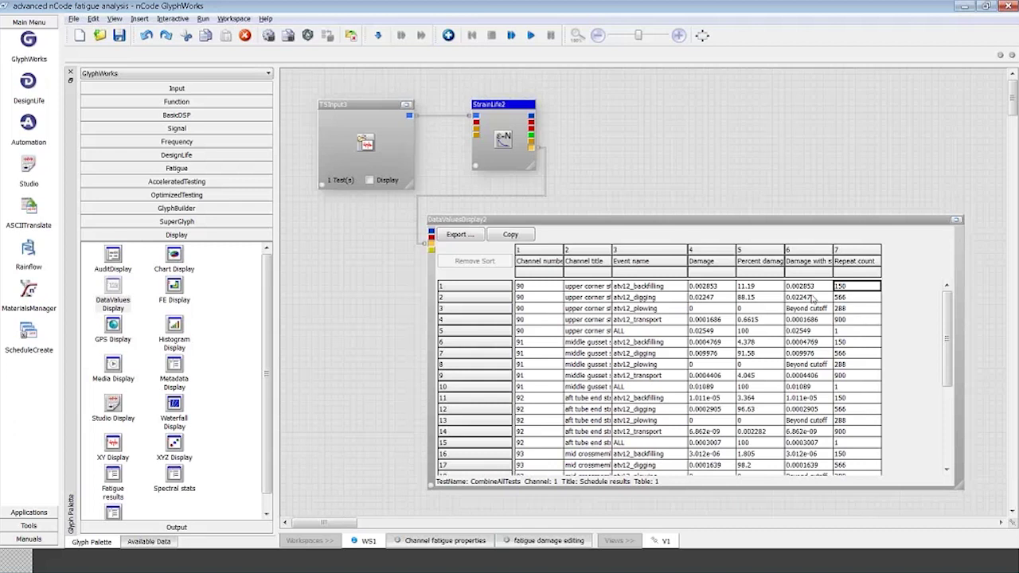
# Compare the percent damage of the backfilling, digging, plowing and transport events for channel 90.
pyautogui.click(758, 296)
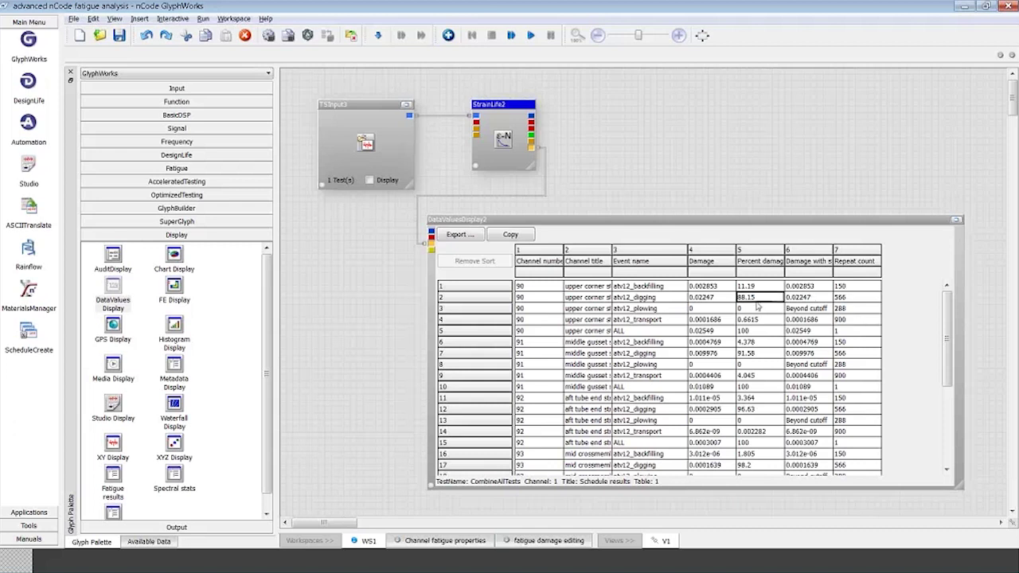
pyautogui.click(758, 319)
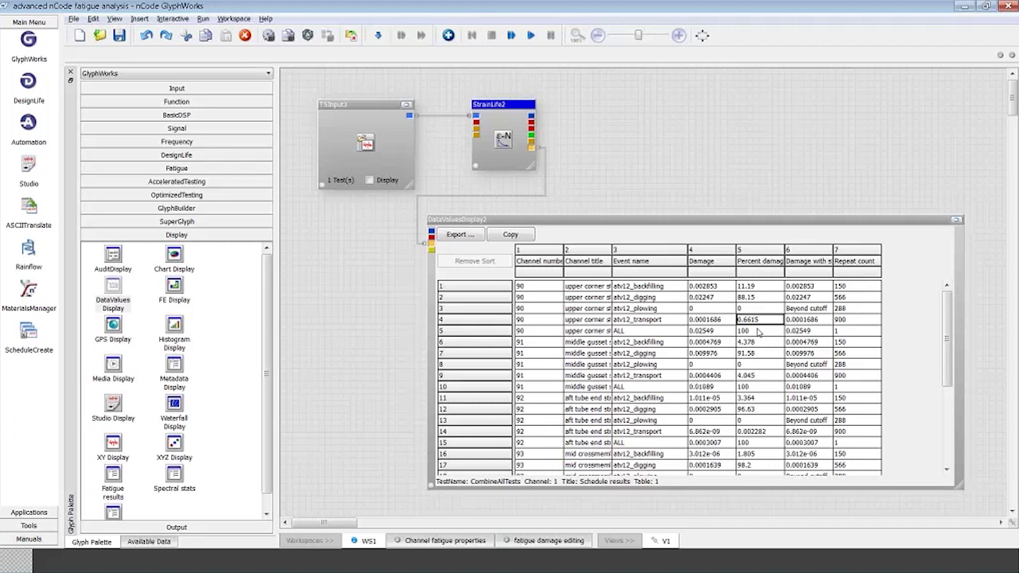
pyautogui.click(761, 297)
pyautogui.click(764, 286)
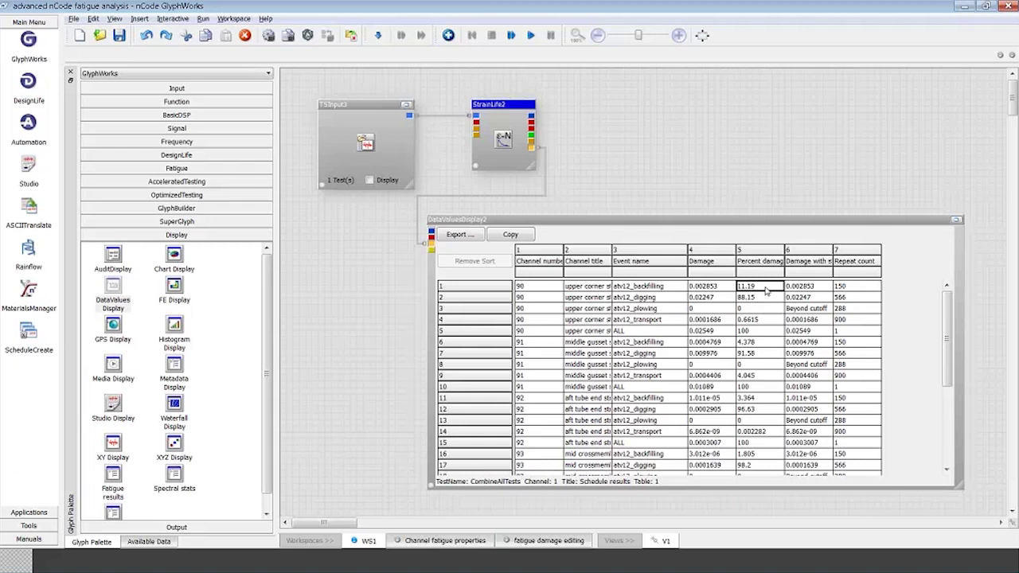
pyautogui.click(761, 309)
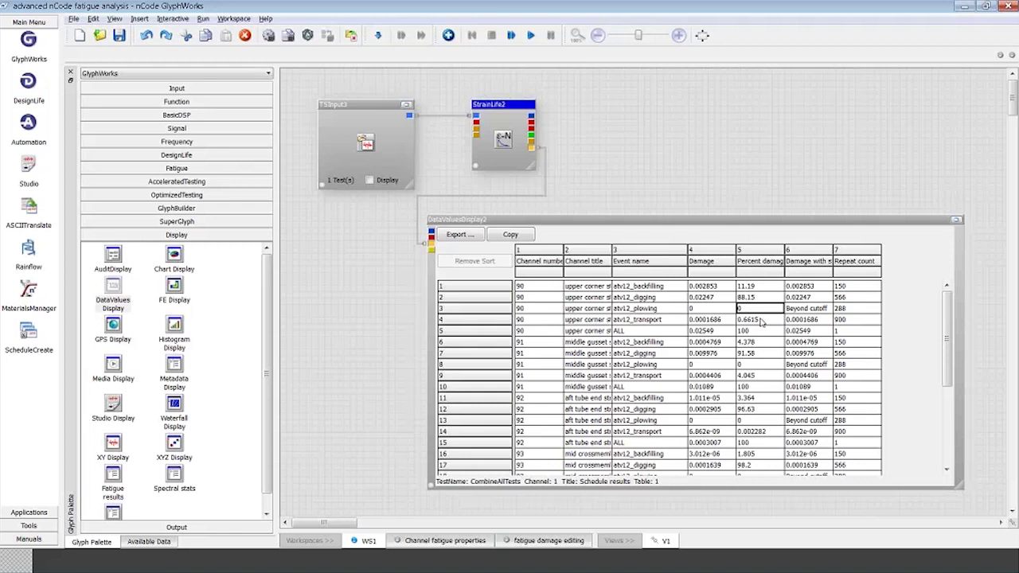
pyautogui.click(761, 320)
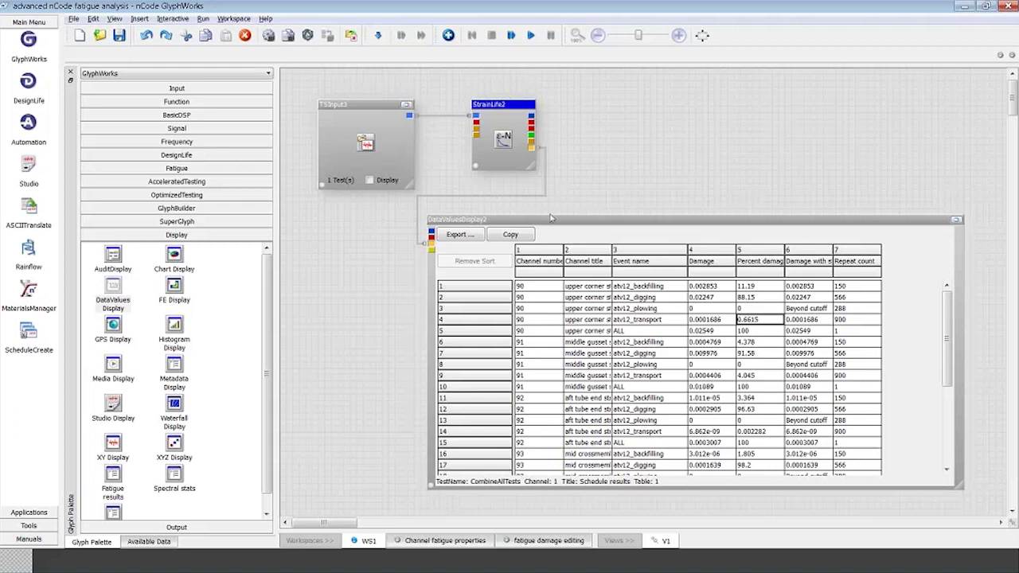
# Select the TSInput3 glyph in the workspace.
pyautogui.click(353, 150)
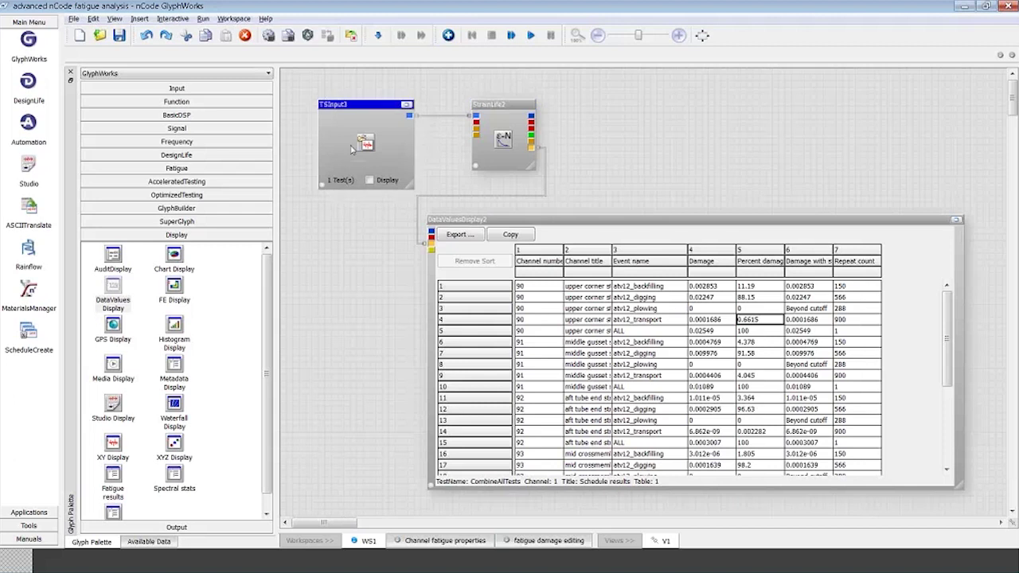